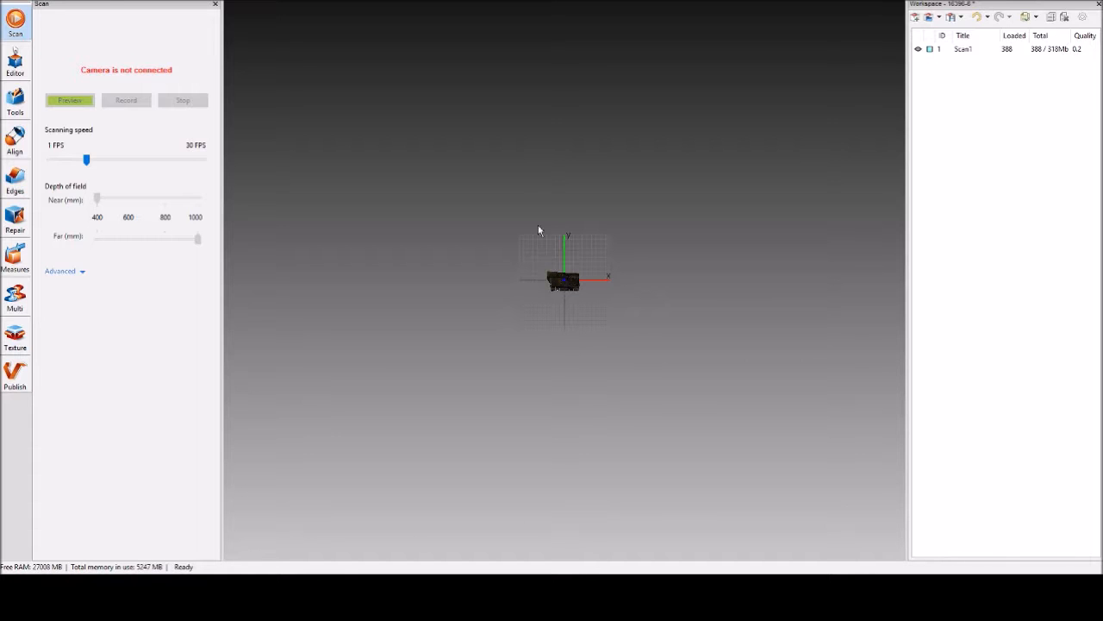
Run Global Registration on Scan1 in manual mode.
{"action": "scroll", "coordinate": [587, 327], "scroll_direction": "up", "scroll_amount": 6}
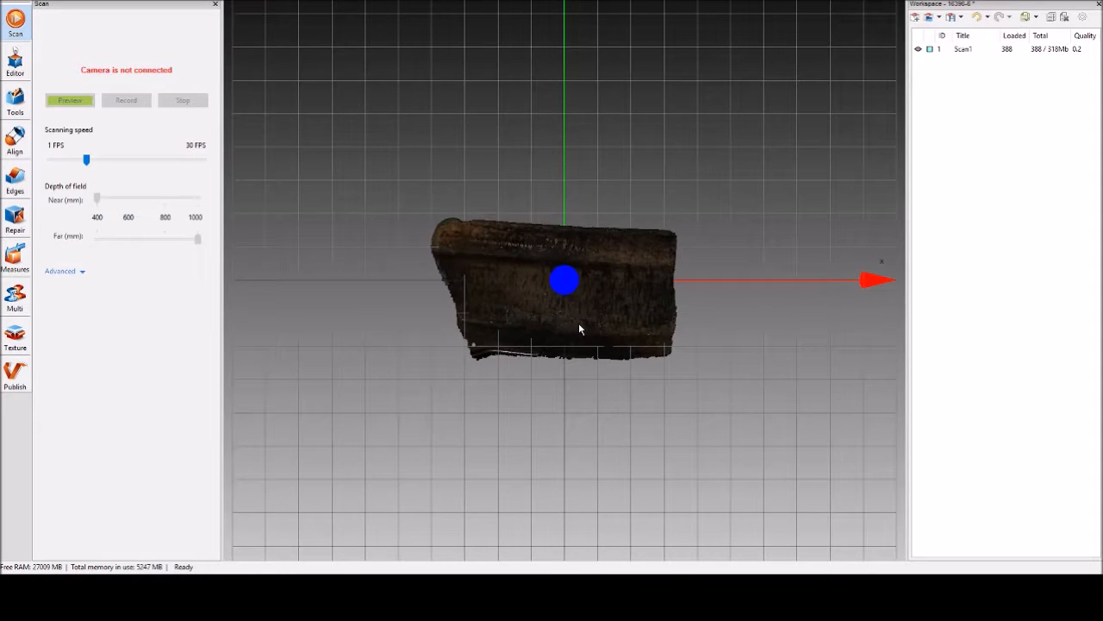
{"action": "mouse_move", "coordinate": [500, 406]}
{"action": "left_mouse_down"}
{"action": "mouse_move", "coordinate": [561, 362]}
{"action": "mouse_move", "coordinate": [399, 387]}
{"action": "mouse_move", "coordinate": [499, 387]}
{"action": "mouse_move", "coordinate": [552, 354]}
{"action": "mouse_move", "coordinate": [546, 365]}
{"action": "mouse_move", "coordinate": [416, 383]}
{"action": "mouse_move", "coordinate": [486, 406]}
{"action": "left_mouse_up"}
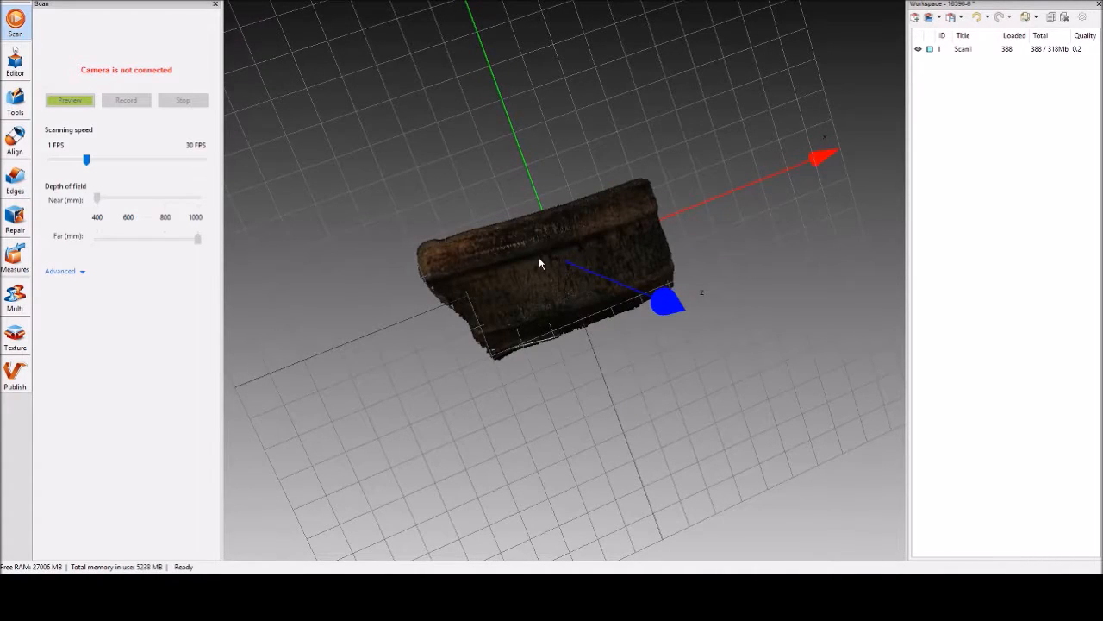
{"action": "left_click_drag", "start_coordinate": [514, 274], "coordinate": [528, 352]}
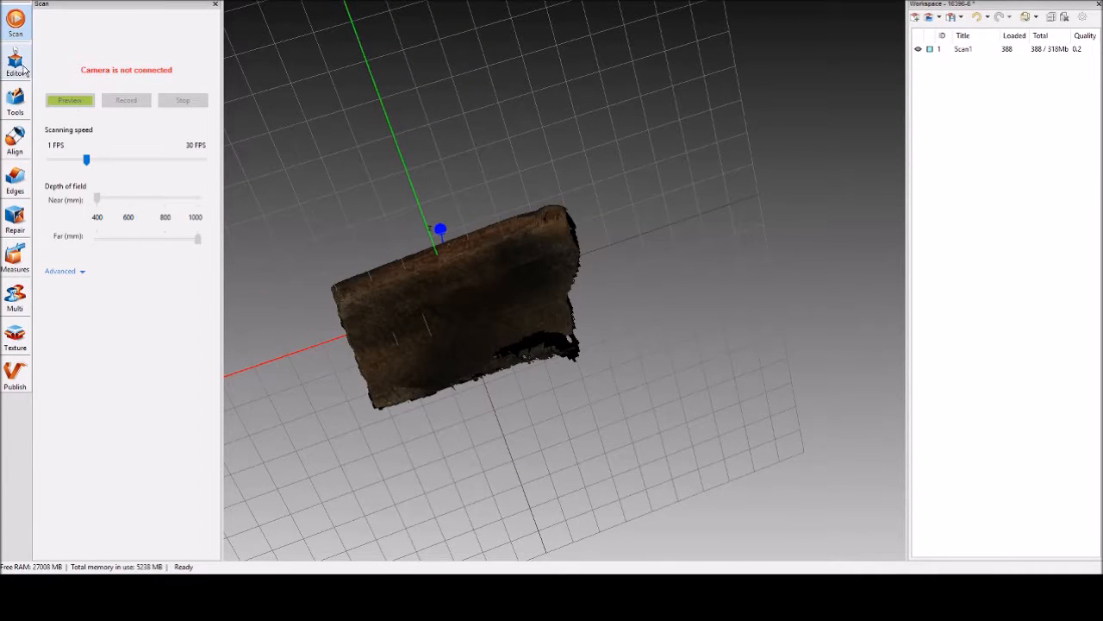
{"action": "left_click", "coordinate": [12, 107]}
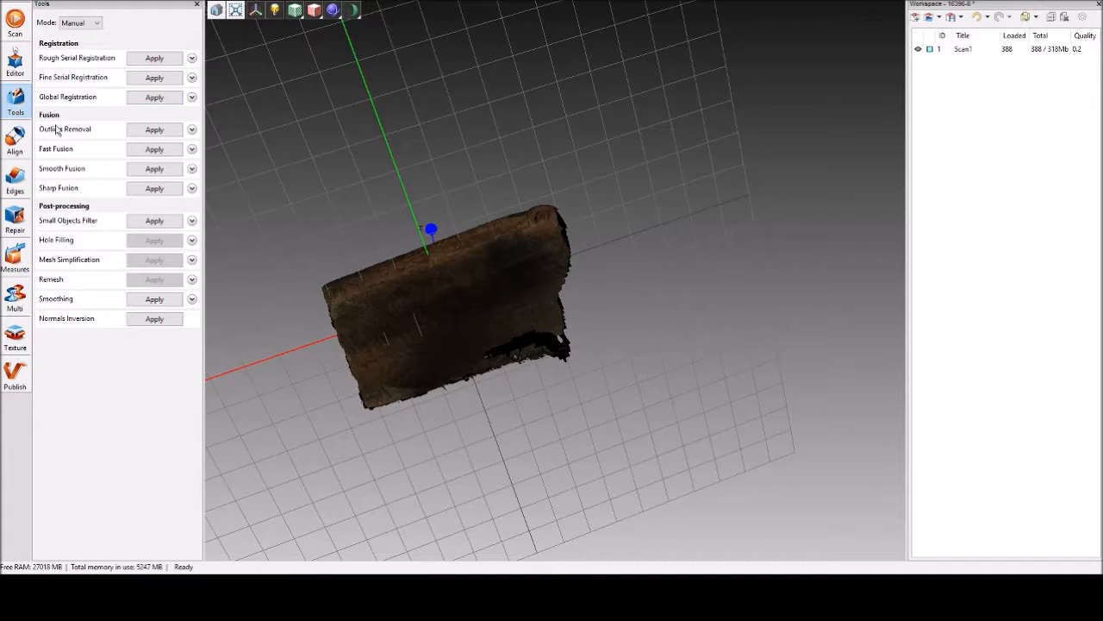
{"action": "left_click", "coordinate": [149, 100]}
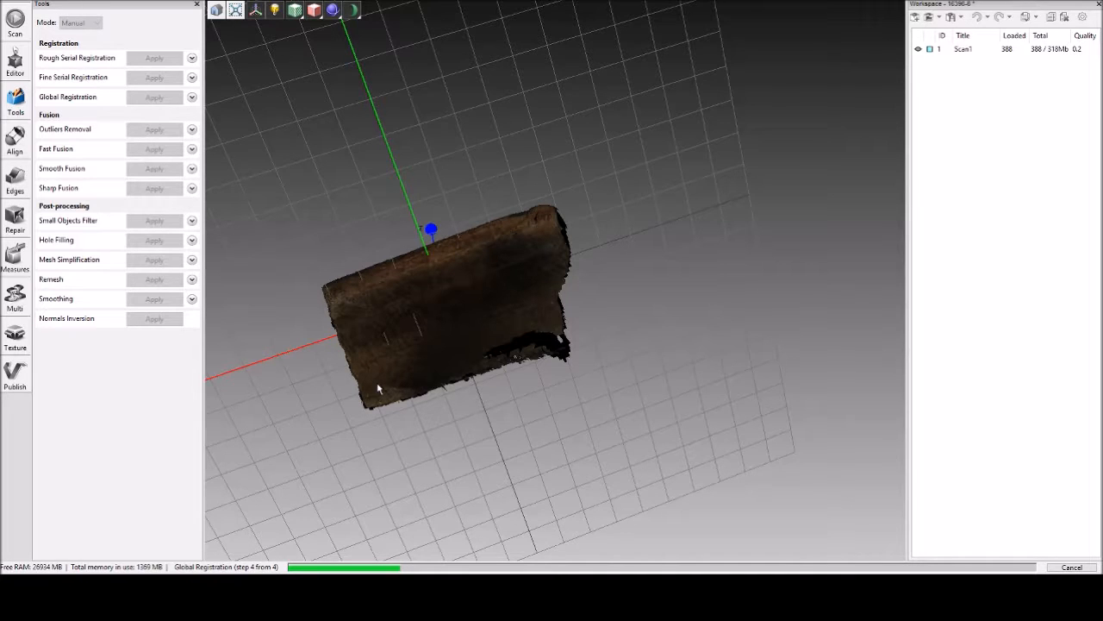
Inspect the registered scan and run Fast Fusion on it.
{"action": "left_click_drag", "start_coordinate": [376, 387], "coordinate": [446, 342]}
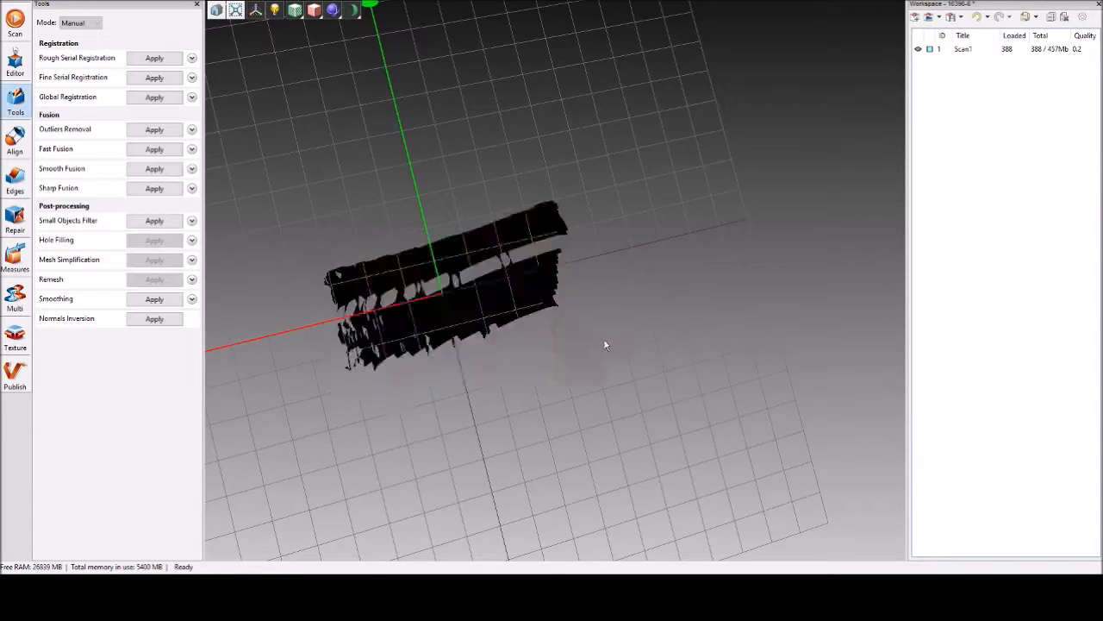
{"action": "left_click_drag", "start_coordinate": [495, 335], "coordinate": [266, 238]}
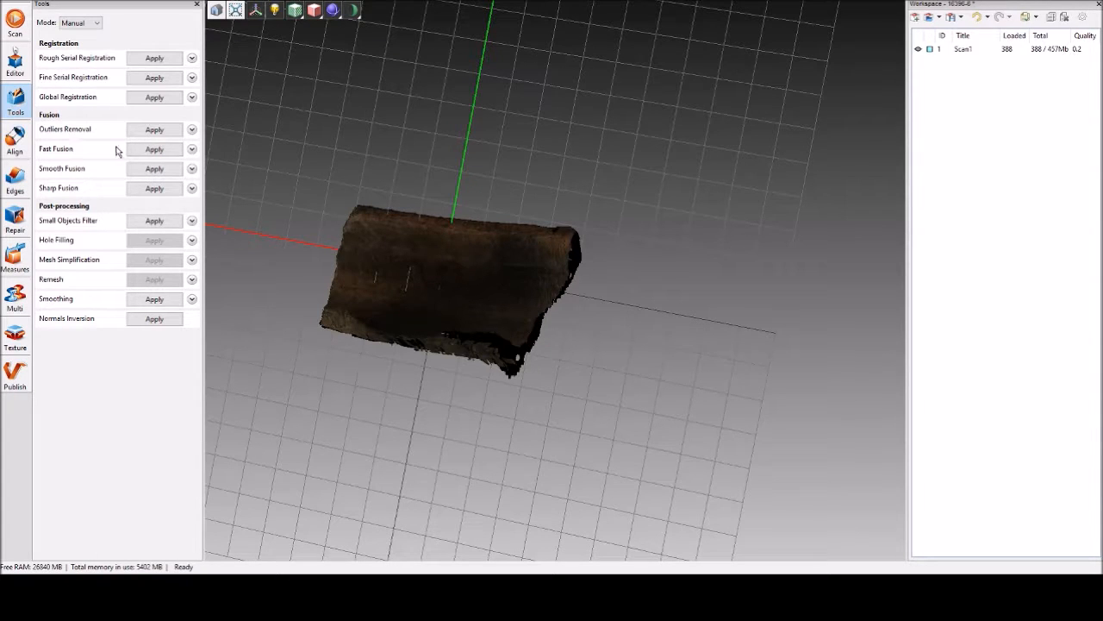
{"action": "left_click_drag", "start_coordinate": [667, 308], "coordinate": [558, 354]}
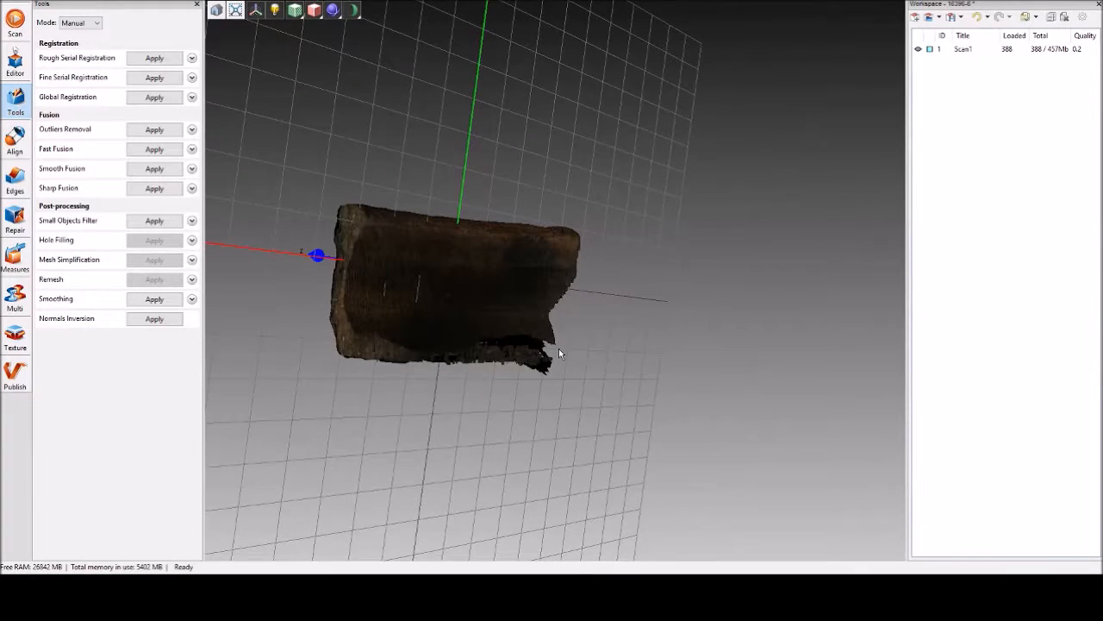
{"action": "left_click_drag", "start_coordinate": [558, 353], "coordinate": [539, 305]}
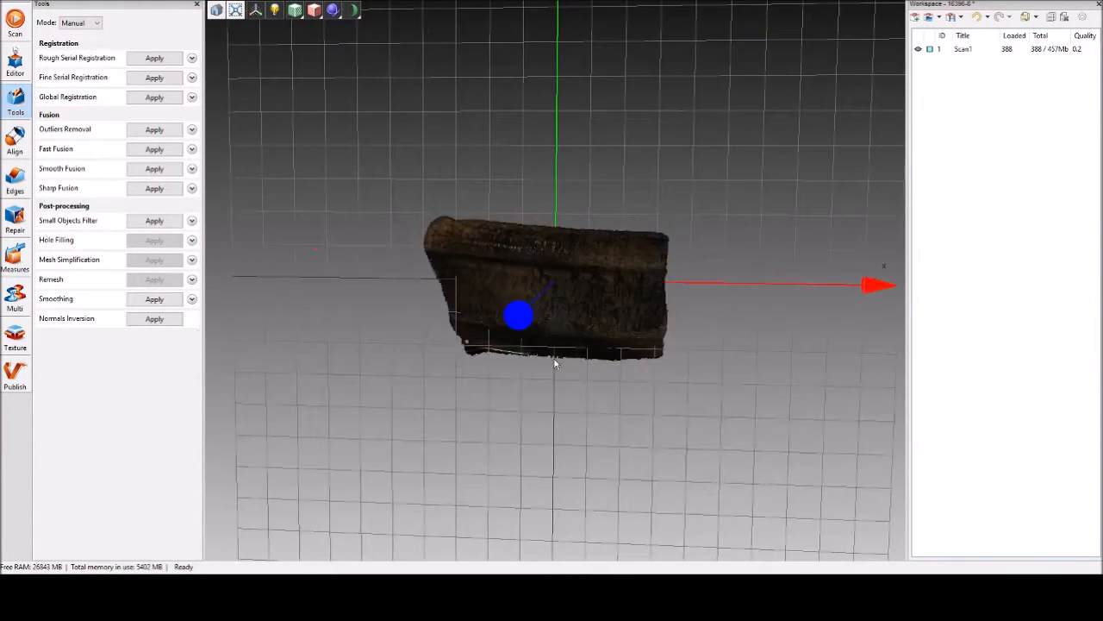
{"action": "left_click", "coordinate": [152, 150]}
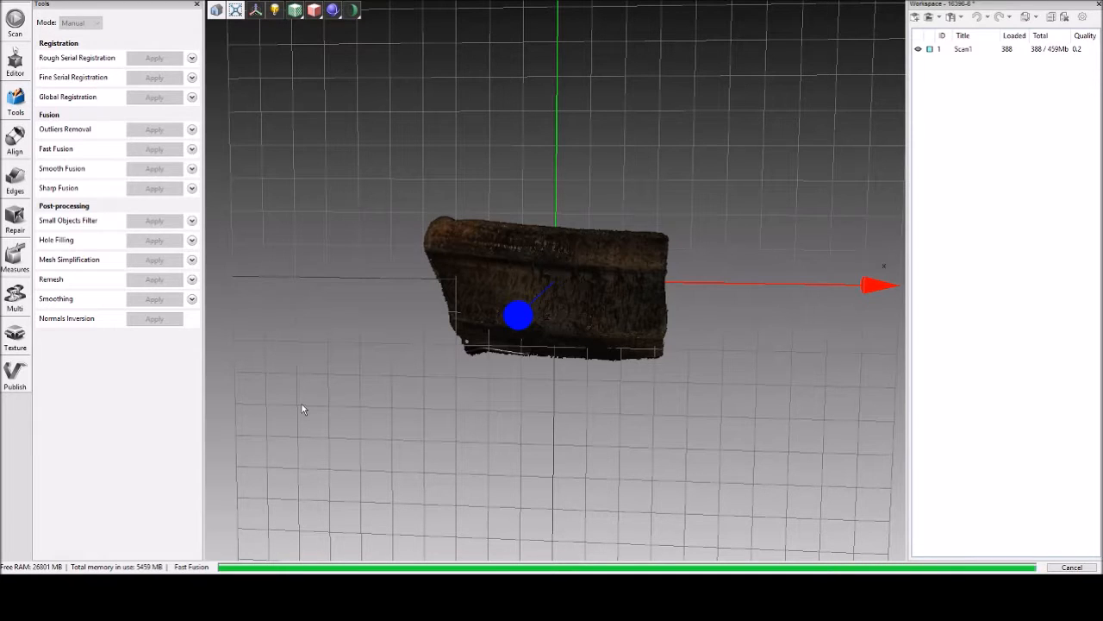
Examine the fused mesh from all sides for holes and missing areas along its edges.
{"action": "left_click_drag", "start_coordinate": [640, 341], "coordinate": [324, 357]}
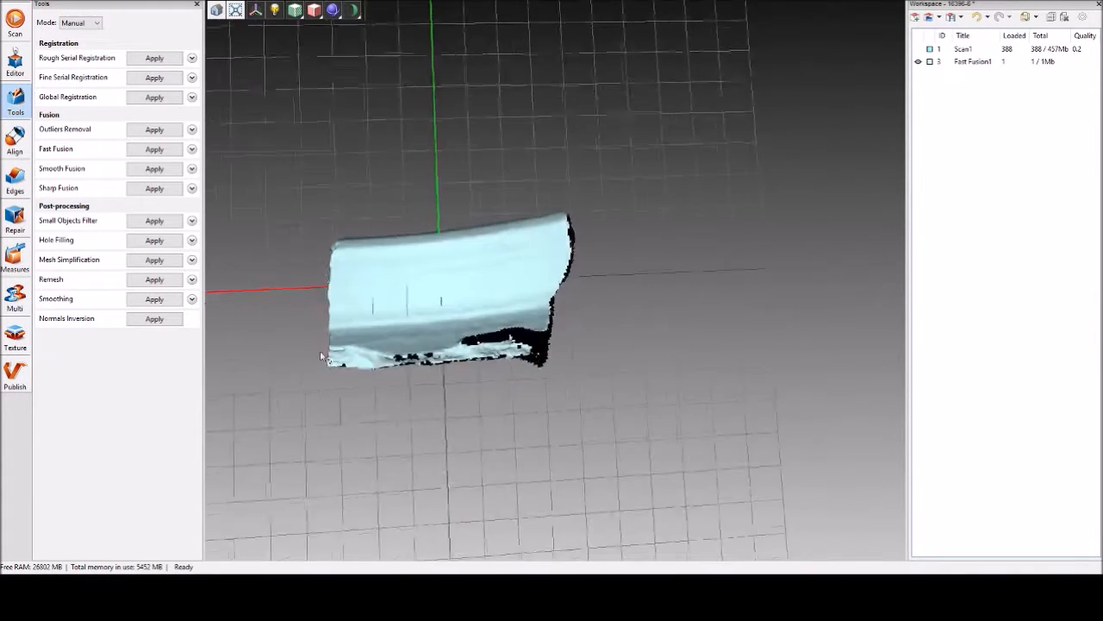
{"action": "left_click_drag", "start_coordinate": [509, 361], "coordinate": [569, 323]}
{"action": "left_click_drag", "start_coordinate": [476, 375], "coordinate": [649, 345]}
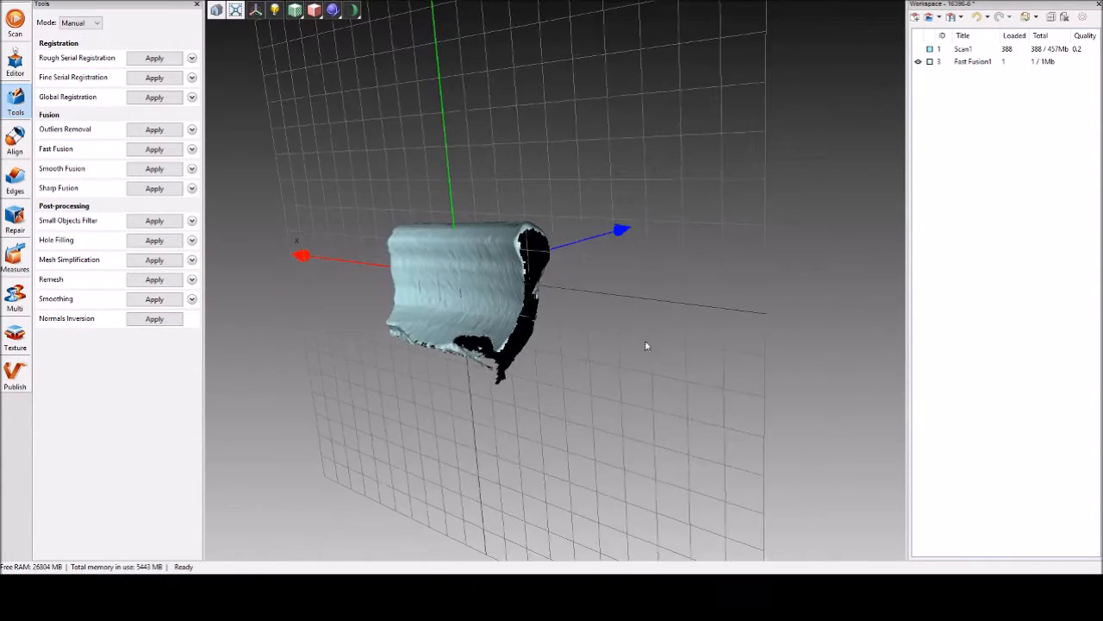
{"action": "left_click_drag", "start_coordinate": [560, 354], "coordinate": [537, 419]}
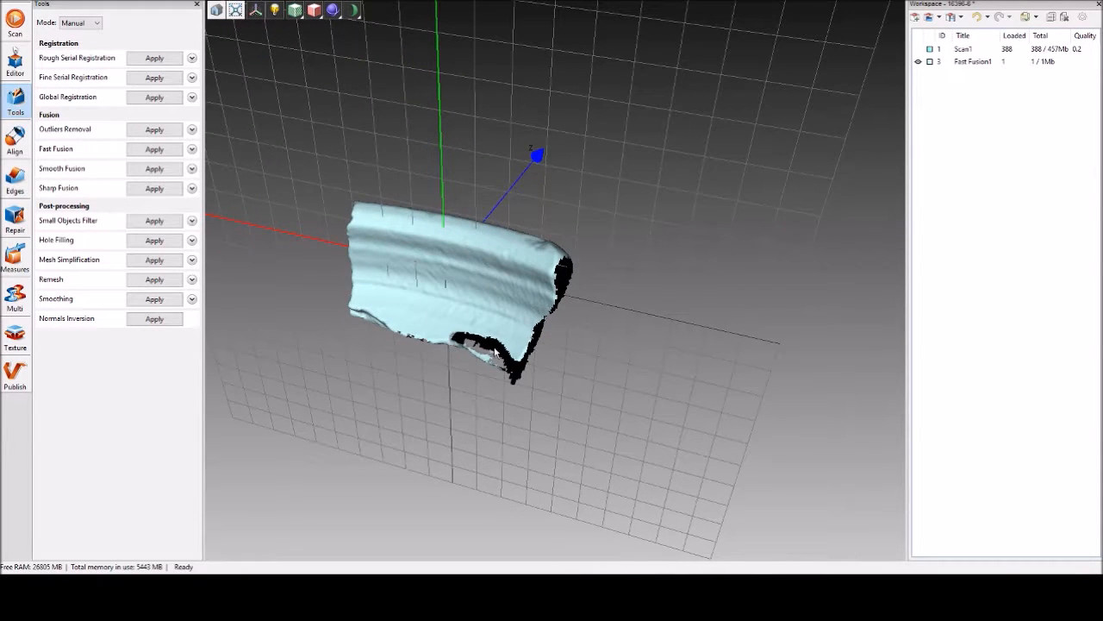
{"action": "left_click_drag", "start_coordinate": [544, 376], "coordinate": [455, 345]}
{"action": "left_click_drag", "start_coordinate": [576, 362], "coordinate": [362, 249]}
{"action": "left_click_drag", "start_coordinate": [491, 260], "coordinate": [455, 335]}
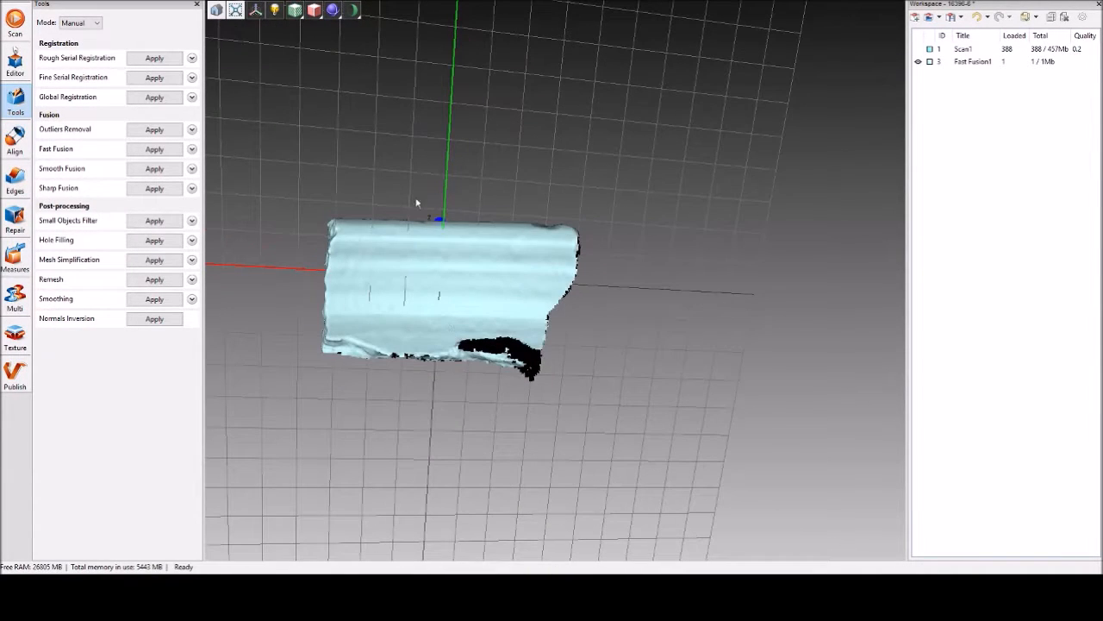
{"action": "left_click_drag", "start_coordinate": [557, 385], "coordinate": [557, 345]}
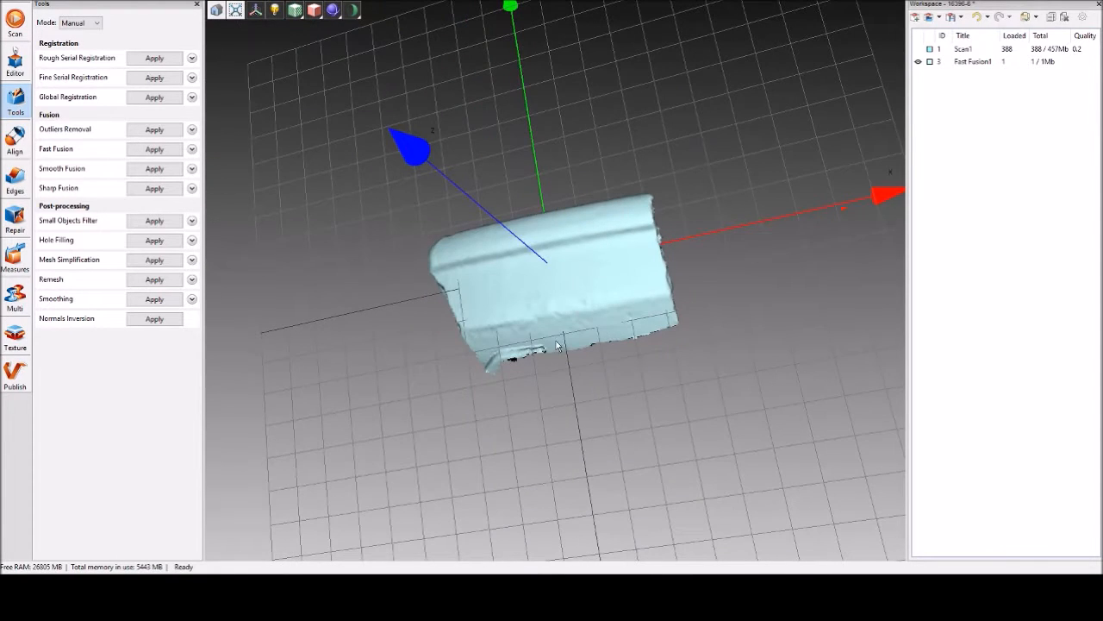
{"action": "mouse_move", "coordinate": [495, 378]}
{"action": "left_mouse_down"}
{"action": "mouse_move", "coordinate": [675, 328]}
{"action": "mouse_move", "coordinate": [566, 394]}
{"action": "mouse_move", "coordinate": [655, 418]}
{"action": "mouse_move", "coordinate": [478, 383]}
{"action": "left_mouse_up"}
{"action": "left_click_drag", "start_coordinate": [435, 337], "coordinate": [471, 180]}
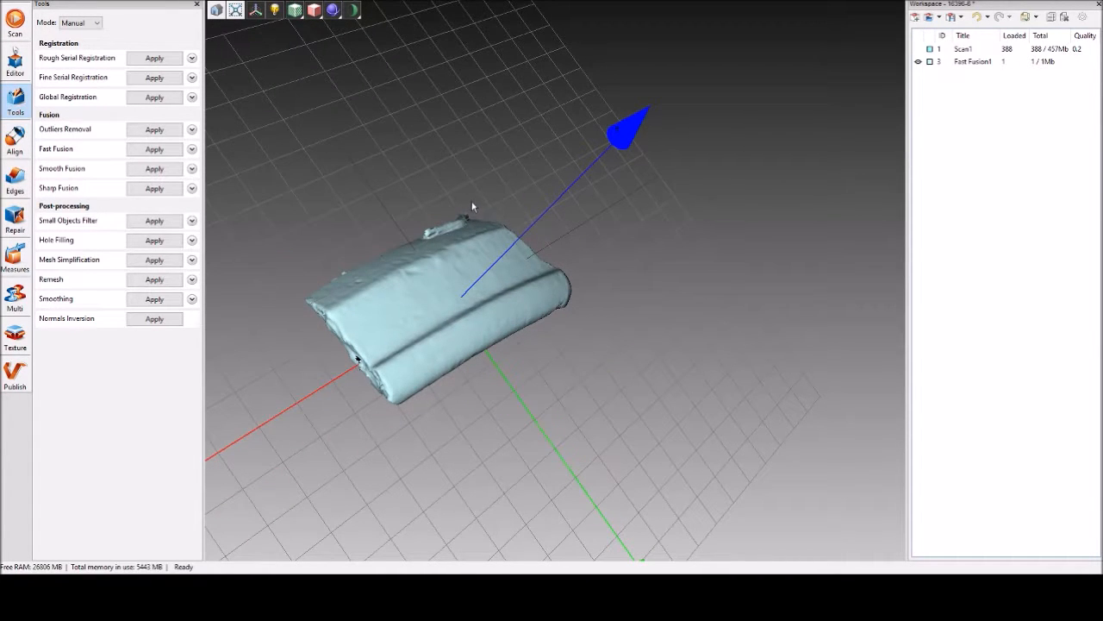
Examine up close the stray flap of geometry along the edge of the fused mesh.
{"action": "scroll", "coordinate": [443, 239], "scroll_direction": "up", "scroll_amount": 5}
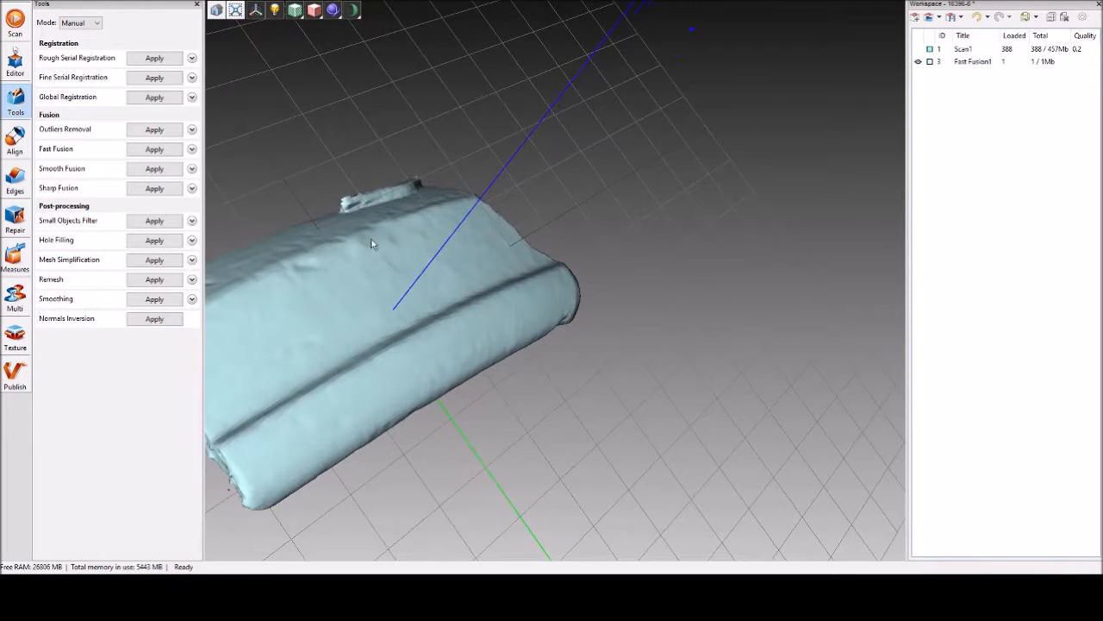
{"action": "left_click_drag", "start_coordinate": [343, 218], "coordinate": [349, 206]}
{"action": "left_click_drag", "start_coordinate": [366, 169], "coordinate": [388, 175]}
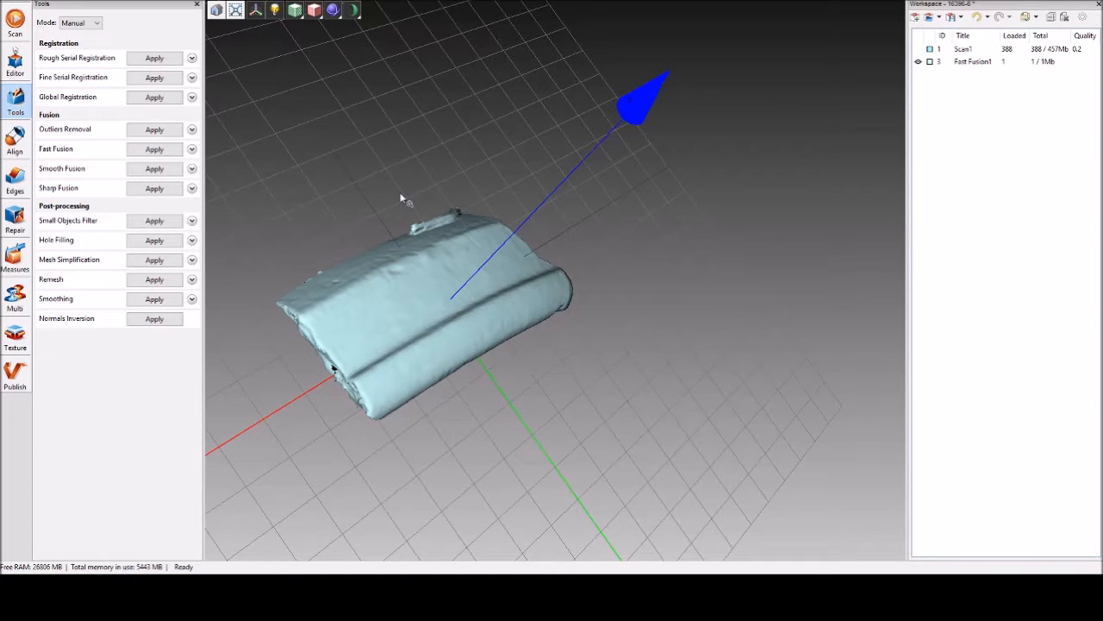
{"action": "scroll", "coordinate": [401, 199], "scroll_direction": "up", "scroll_amount": 6}
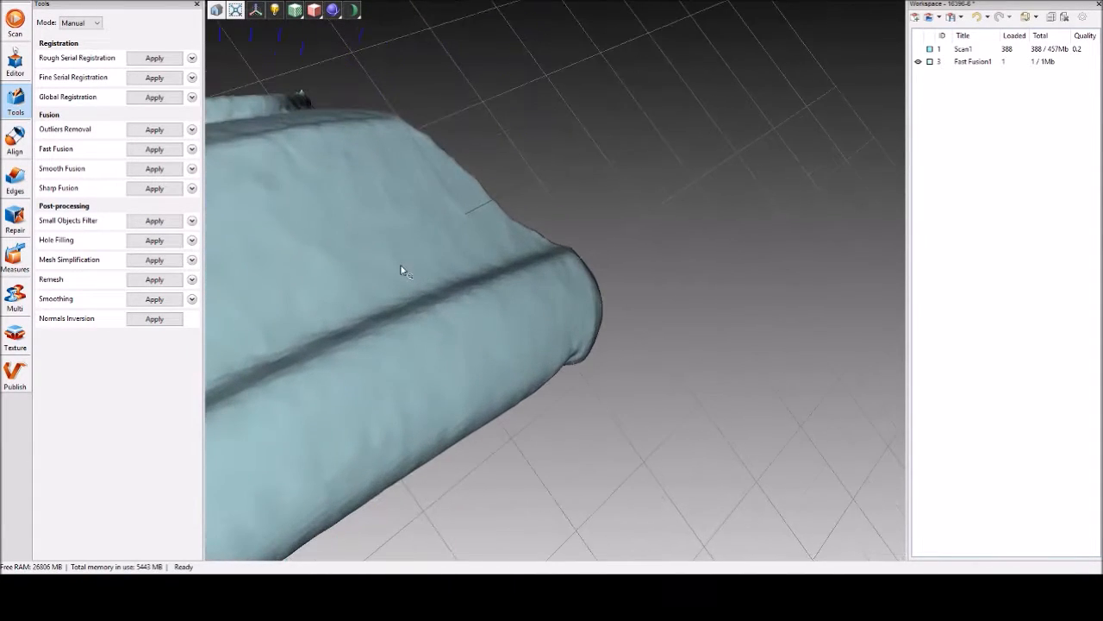
{"action": "scroll", "coordinate": [401, 259], "scroll_direction": "down", "scroll_amount": 8}
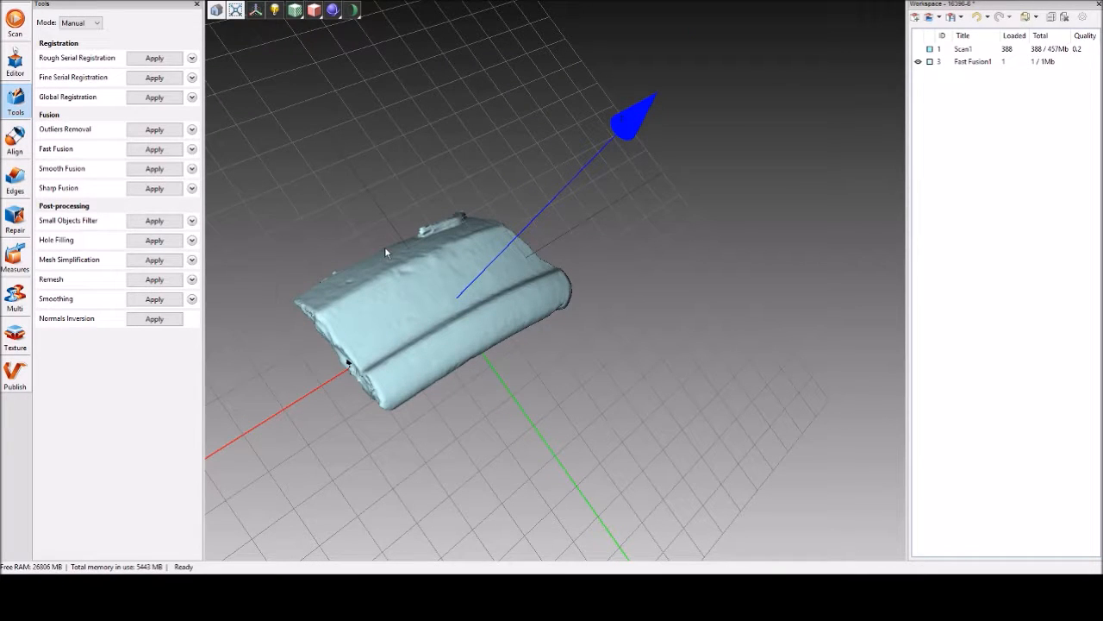
{"action": "left_click_drag", "start_coordinate": [385, 246], "coordinate": [368, 270]}
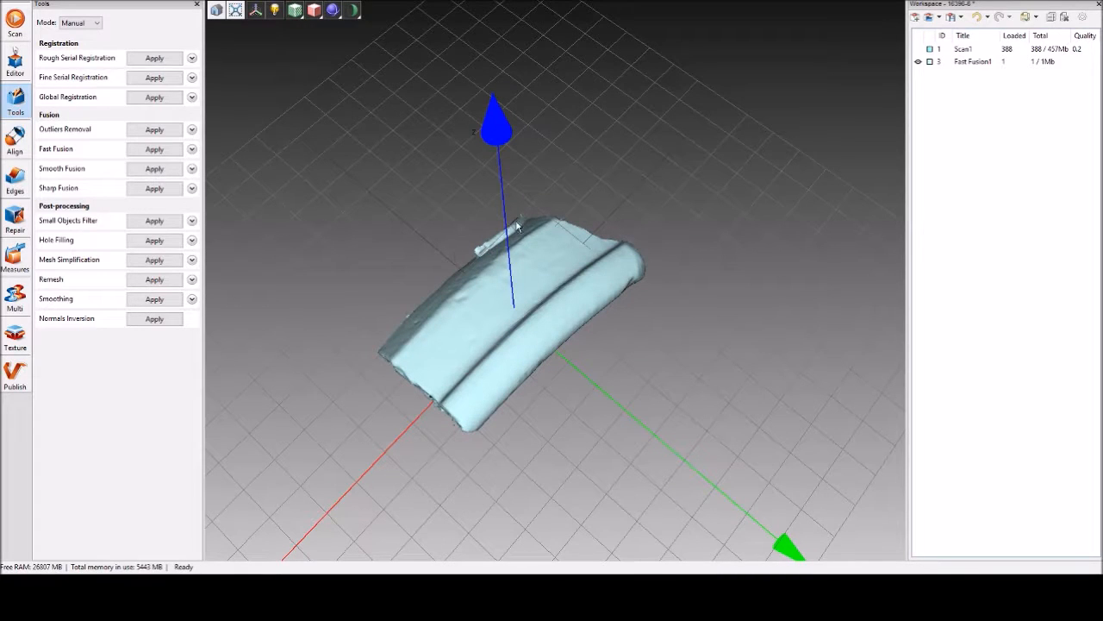
{"action": "scroll", "coordinate": [466, 197], "scroll_direction": "up", "scroll_amount": 10}
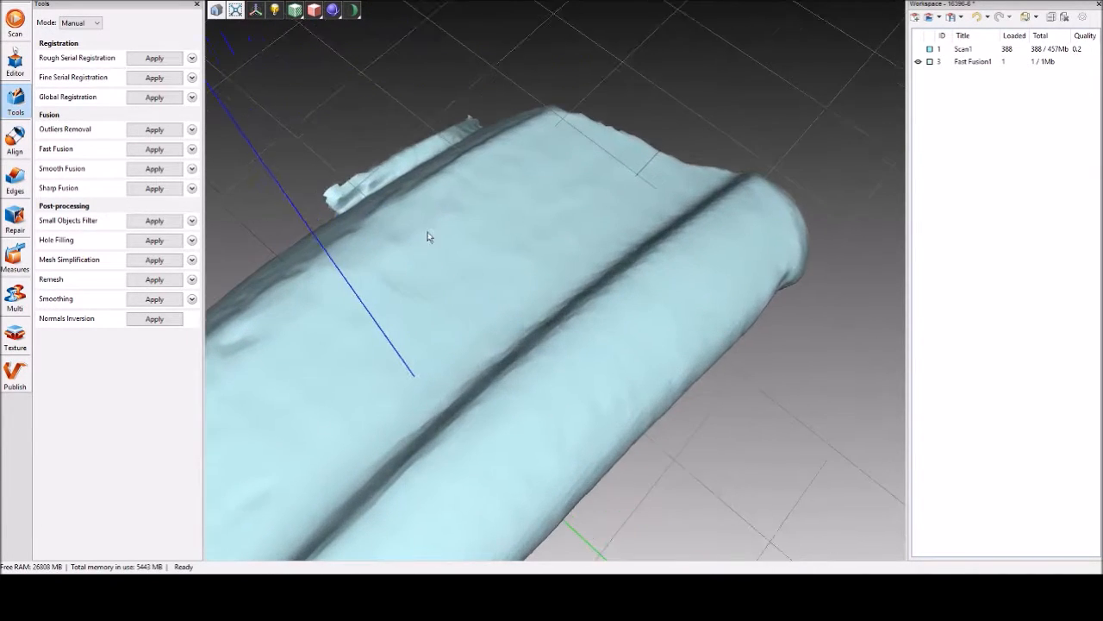
{"action": "left_click_drag", "start_coordinate": [564, 338], "coordinate": [653, 258]}
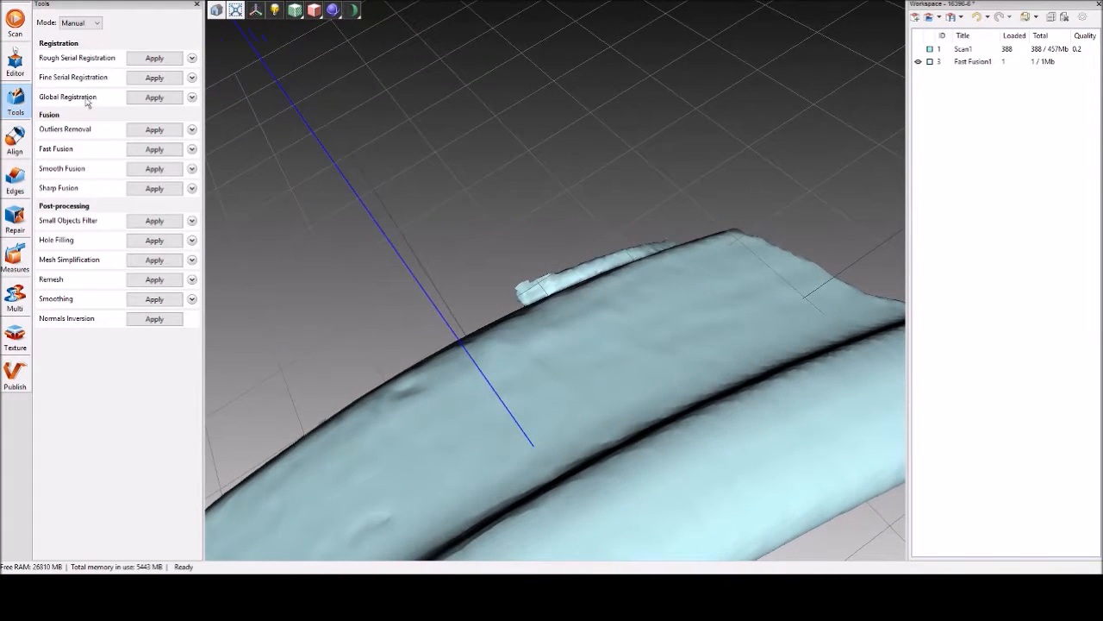
Start the Eraser in 2D selection mode and try out a larger and a smaller brush size on the fused mesh.
{"action": "left_click", "coordinate": [16, 64]}
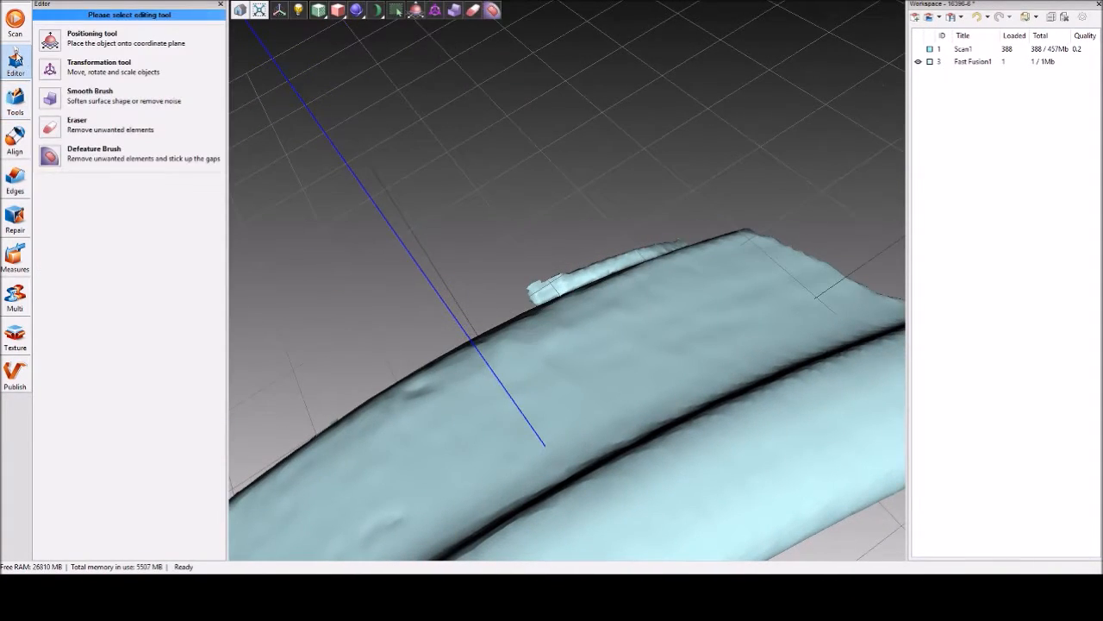
{"action": "left_click", "coordinate": [51, 130]}
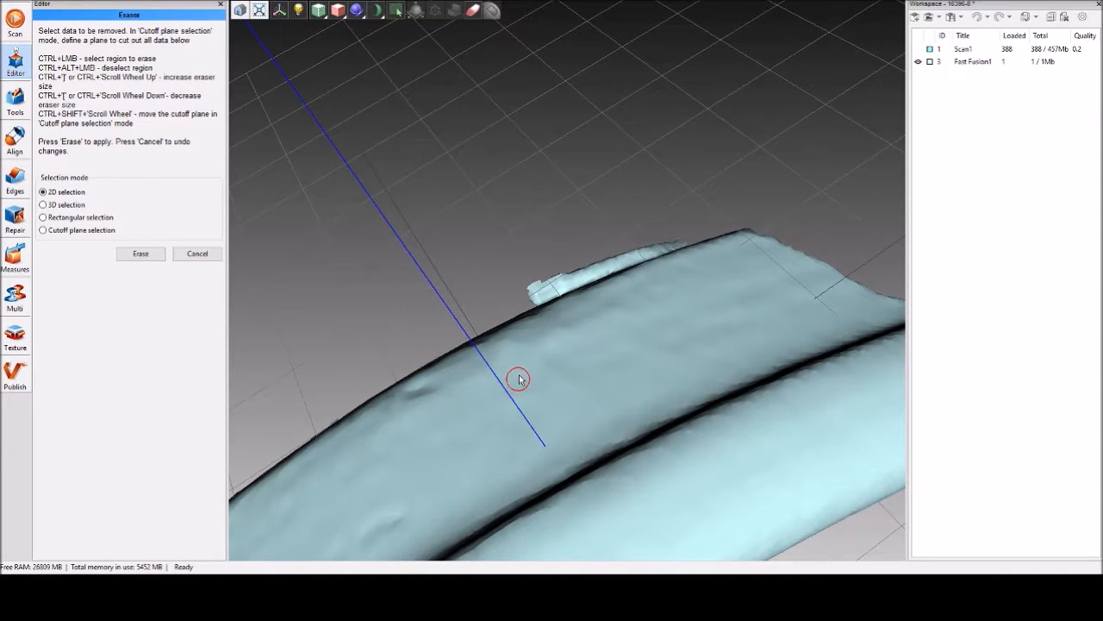
{"action": "scroll", "coordinate": [454, 400], "scroll_direction": "up", "scroll_amount": 10, "text": "ctrl"}
{"action": "scroll", "coordinate": [454, 400], "scroll_direction": "up", "scroll_amount": 3, "text": "ctrl"}
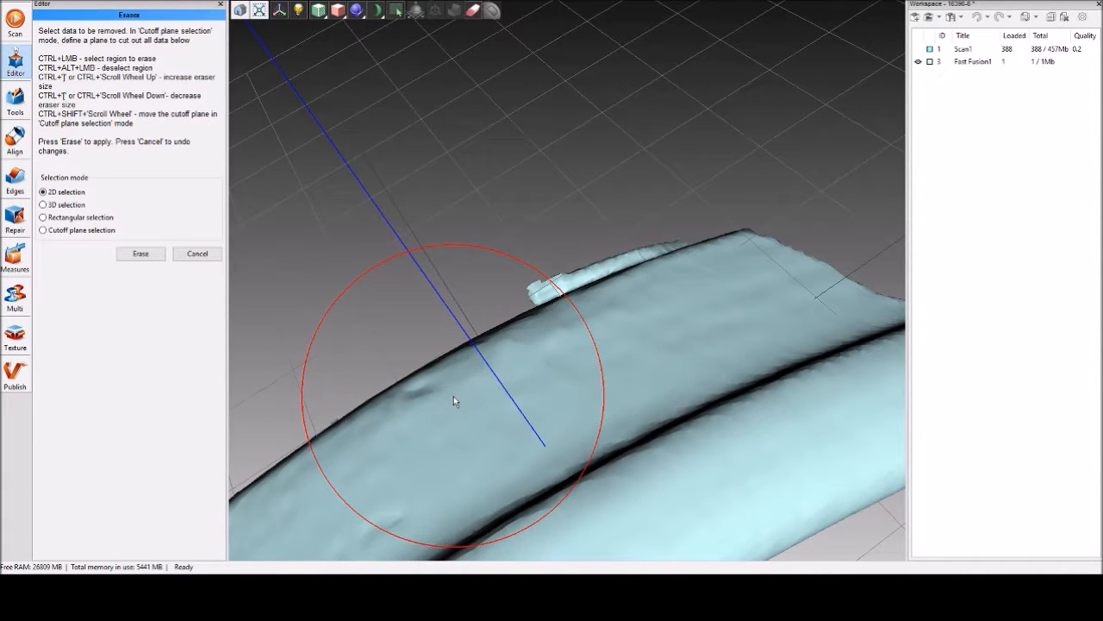
{"action": "scroll", "coordinate": [453, 398], "scroll_direction": "down", "scroll_amount": 8, "text": "ctrl"}
{"action": "scroll", "coordinate": [450, 393], "scroll_direction": "down", "scroll_amount": 4, "text": "ctrl"}
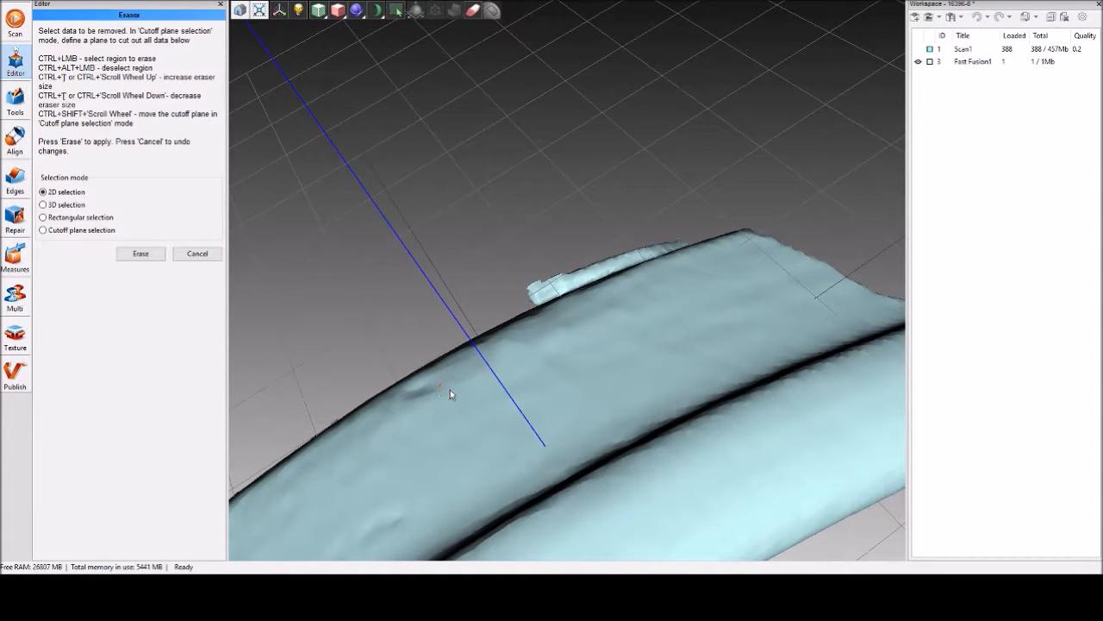
Mark a small test patch on the mesh surface with 2D selection, check it on both sides, and cancel the erasing.
{"action": "mouse_move", "coordinate": [586, 340]}
{"action": "left_mouse_down"}
{"action": "mouse_move", "coordinate": [587, 383]}
{"action": "mouse_move", "coordinate": [591, 333]}
{"action": "left_mouse_up"}
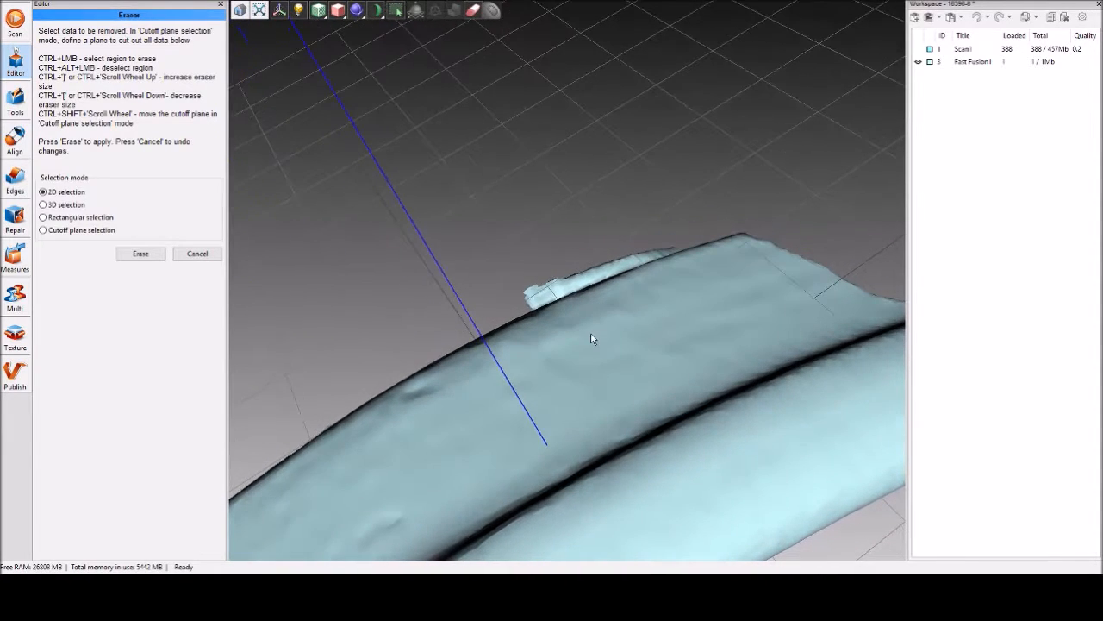
{"action": "left_click", "coordinate": [527, 415], "text": "ctrl"}
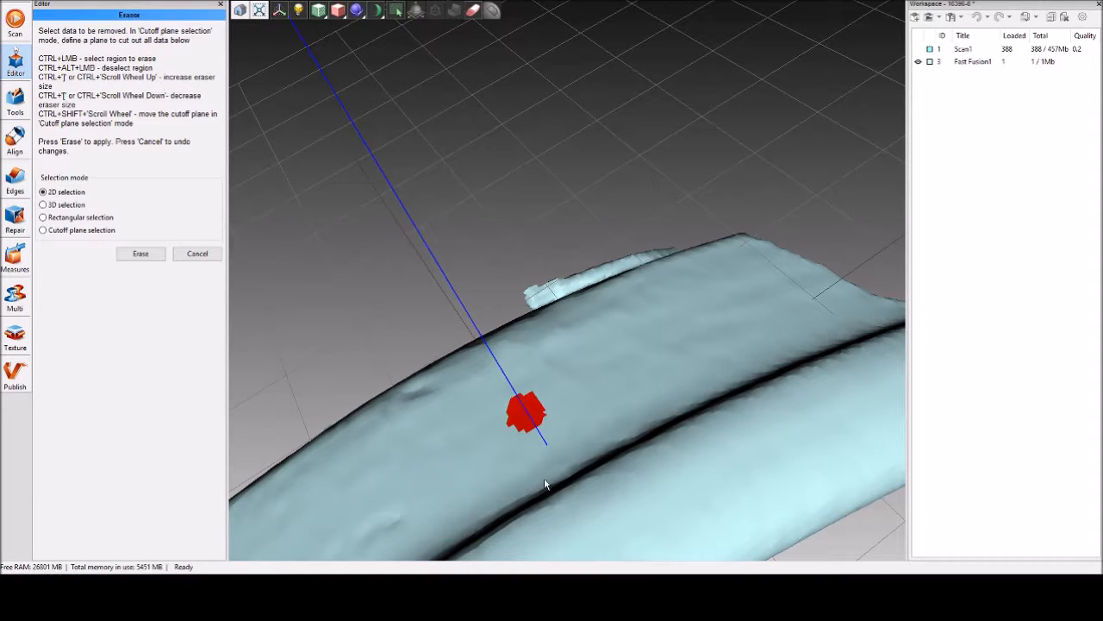
{"action": "mouse_move", "coordinate": [531, 457]}
{"action": "left_mouse_down"}
{"action": "mouse_move", "coordinate": [463, 307]}
{"action": "mouse_move", "coordinate": [512, 388]}
{"action": "mouse_move", "coordinate": [509, 444]}
{"action": "left_mouse_up"}
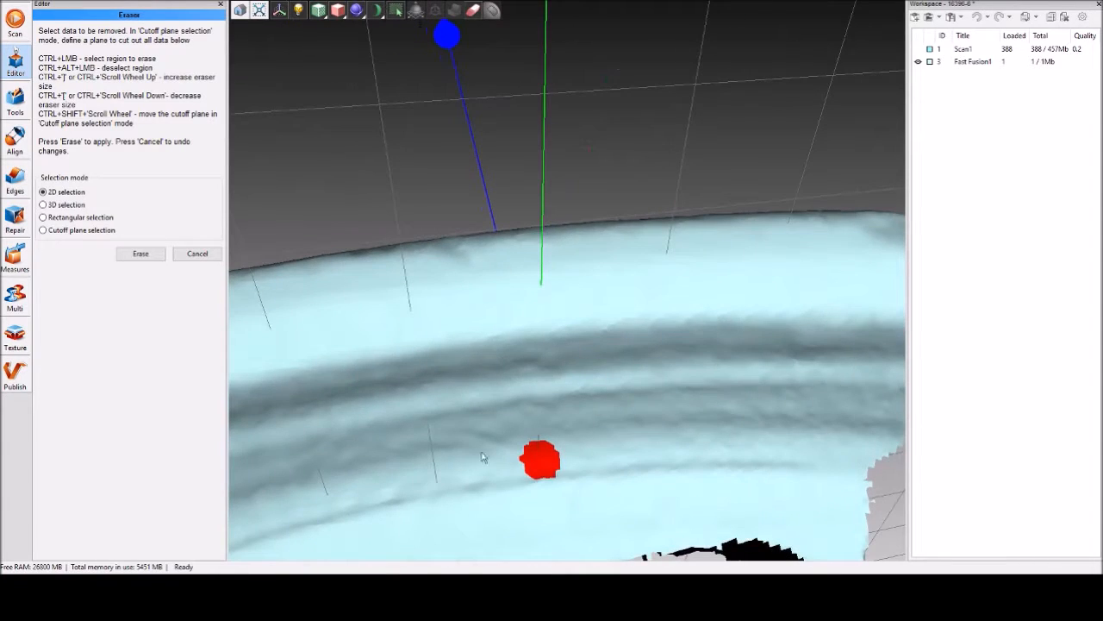
{"action": "scroll", "coordinate": [481, 446], "scroll_direction": "down", "scroll_amount": 5}
{"action": "left_click_drag", "start_coordinate": [569, 305], "coordinate": [619, 510]}
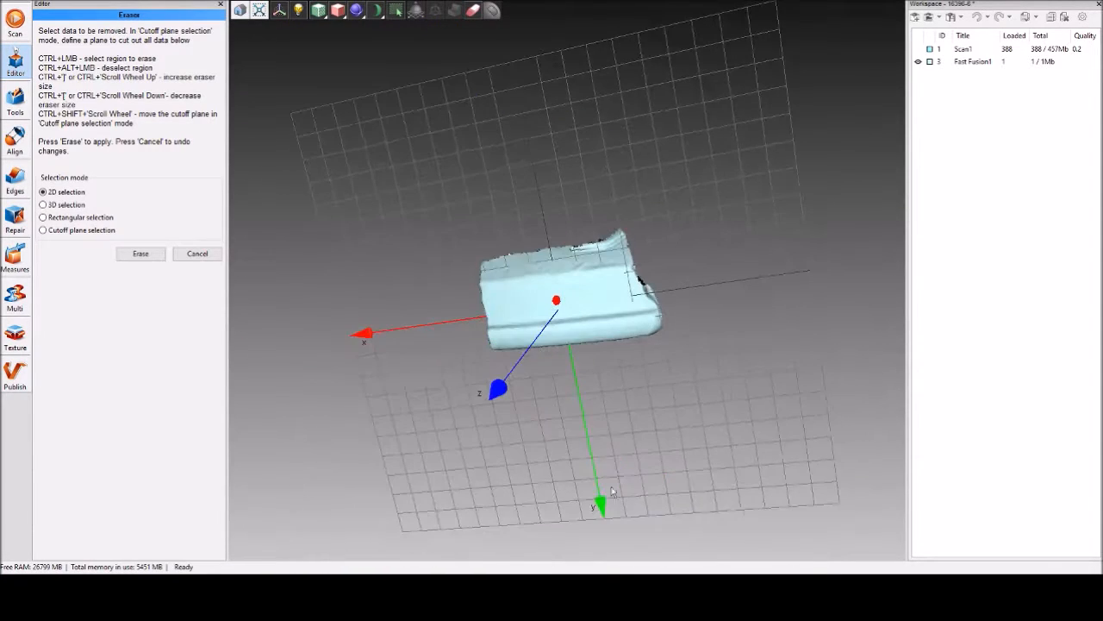
{"action": "left_click_drag", "start_coordinate": [624, 317], "coordinate": [451, 359]}
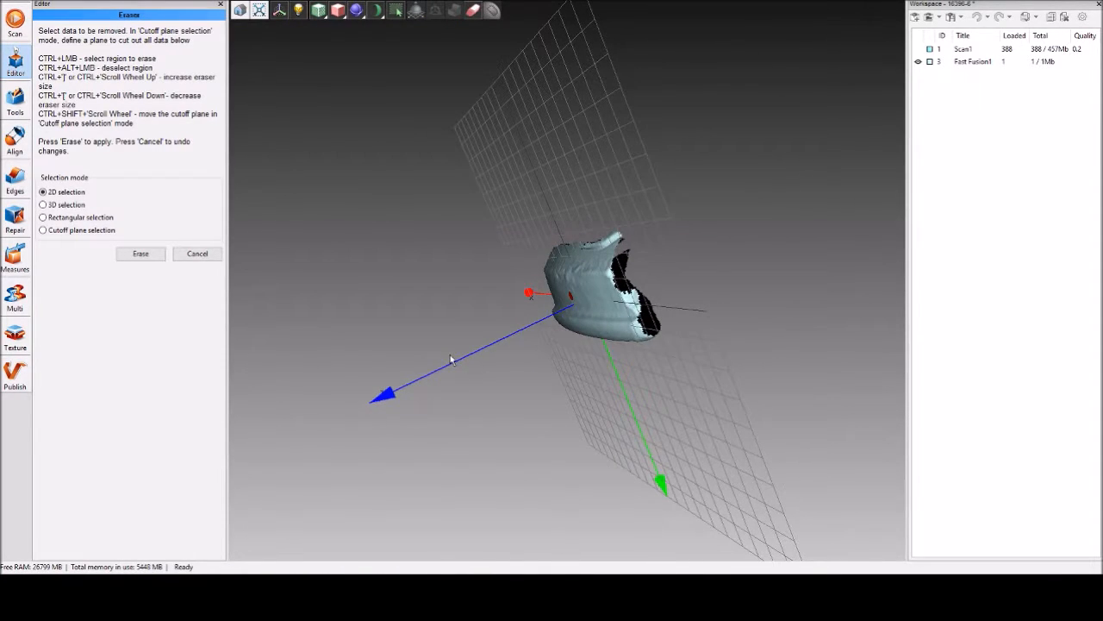
{"action": "left_click_drag", "start_coordinate": [624, 324], "coordinate": [578, 336]}
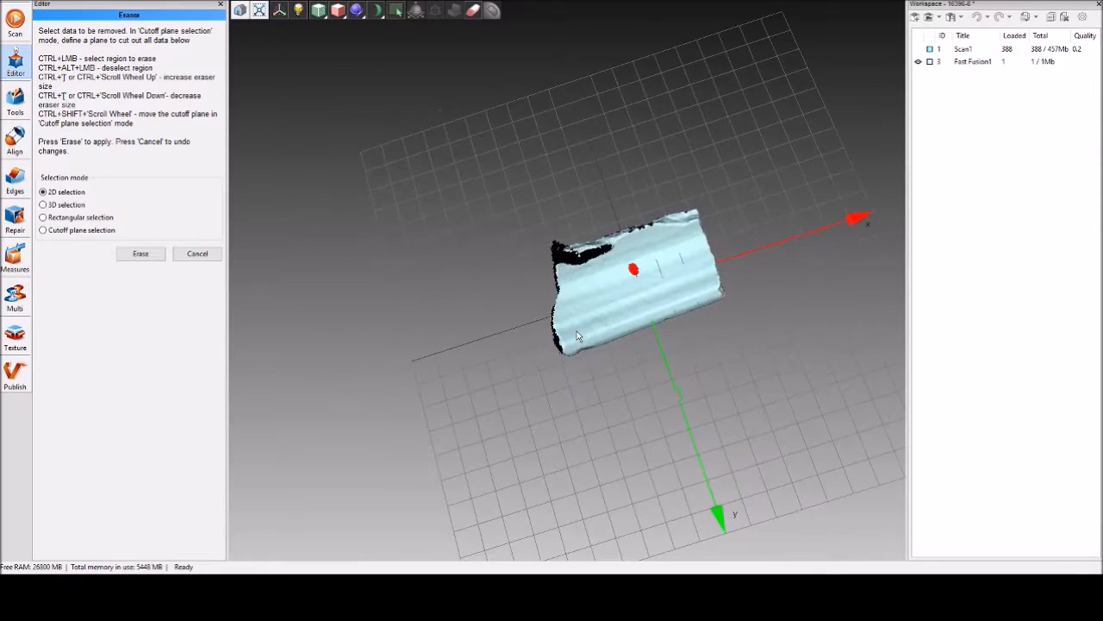
{"action": "left_click_drag", "start_coordinate": [561, 339], "coordinate": [811, 314]}
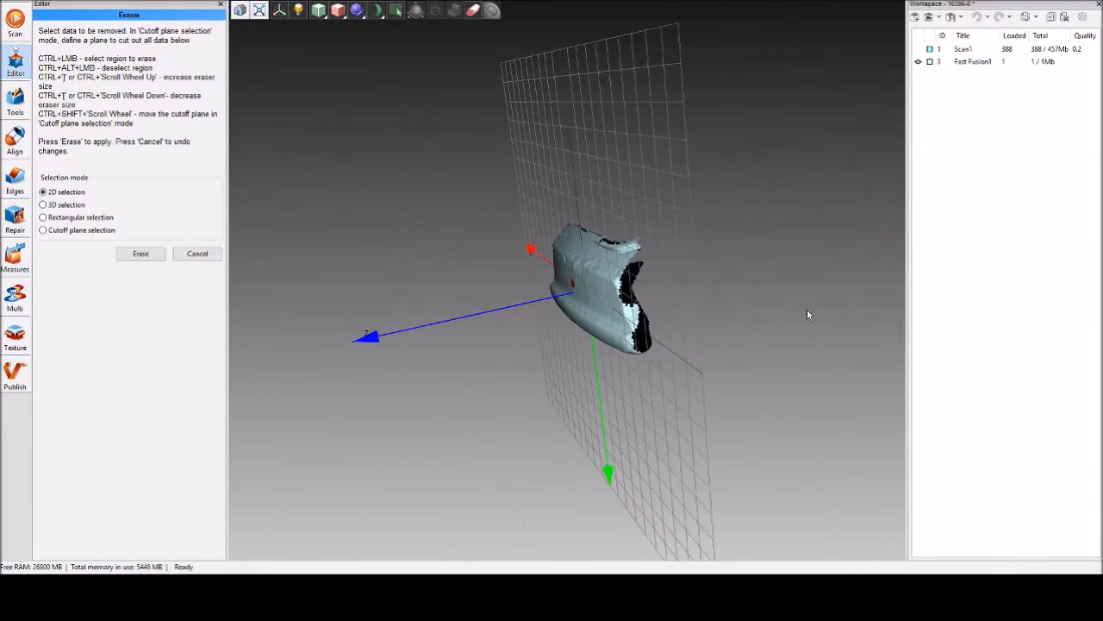
{"action": "left_click", "coordinate": [197, 254]}
Start the Eraser in 3D selection mode and try out larger and smaller brush sizes near the stray flap on the mesh edge.
{"action": "left_click_drag", "start_coordinate": [621, 337], "coordinate": [748, 330]}
{"action": "left_click", "coordinate": [64, 120]}
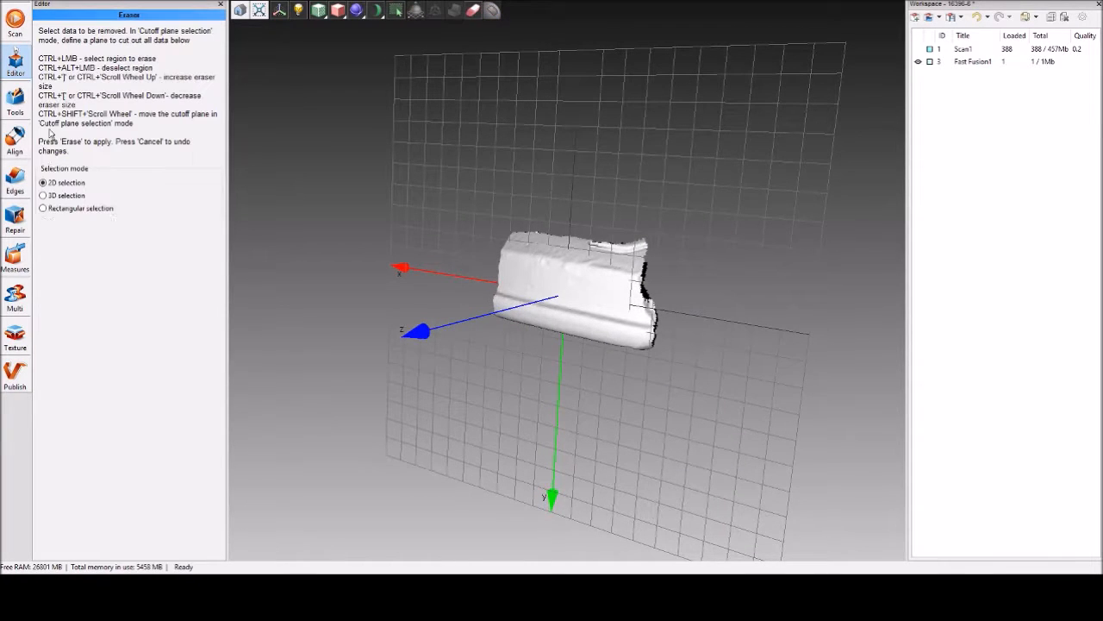
{"action": "left_click", "coordinate": [43, 196]}
{"action": "left_click_drag", "start_coordinate": [565, 243], "coordinate": [642, 282]}
{"action": "scroll", "coordinate": [647, 278], "scroll_direction": "up", "scroll_amount": 5}
{"action": "middle_click_drag", "start_coordinate": [660, 270], "coordinate": [353, 377]}
{"action": "left_click_drag", "start_coordinate": [379, 378], "coordinate": [382, 297]}
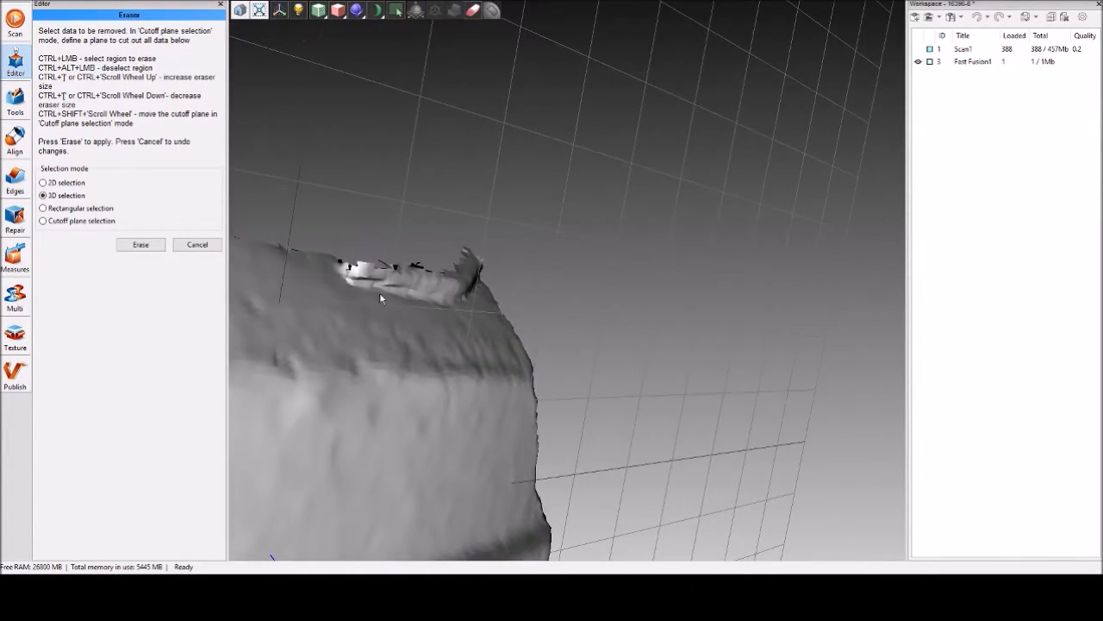
{"action": "scroll", "coordinate": [386, 338], "scroll_direction": "up", "scroll_amount": 5, "text": "ctrl"}
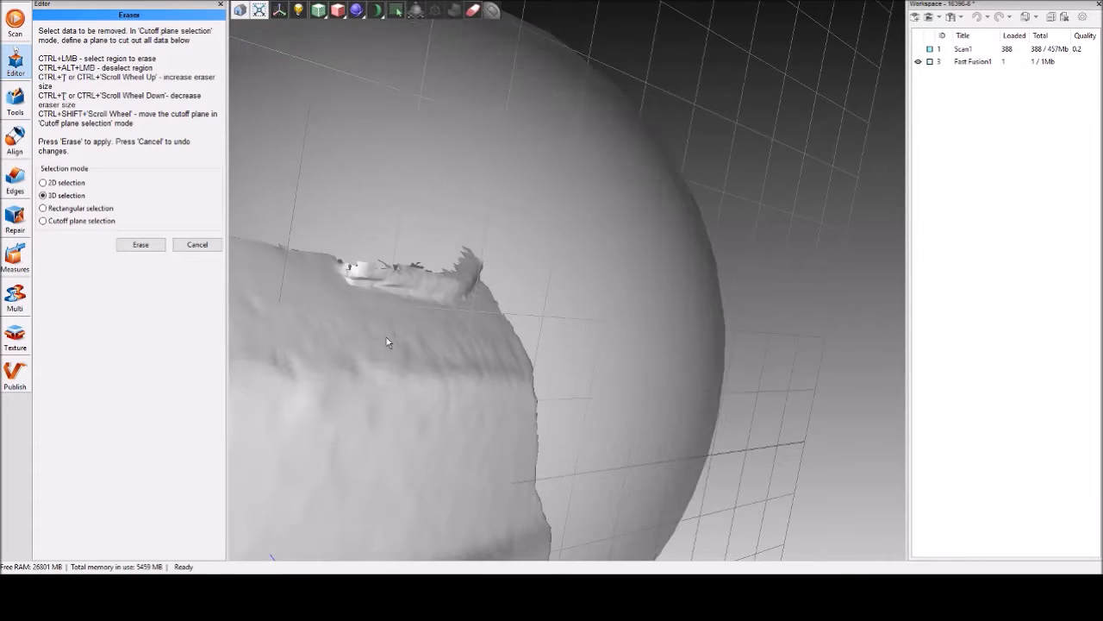
{"action": "scroll", "coordinate": [467, 354], "scroll_direction": "down", "scroll_amount": 4, "text": "ctrl"}
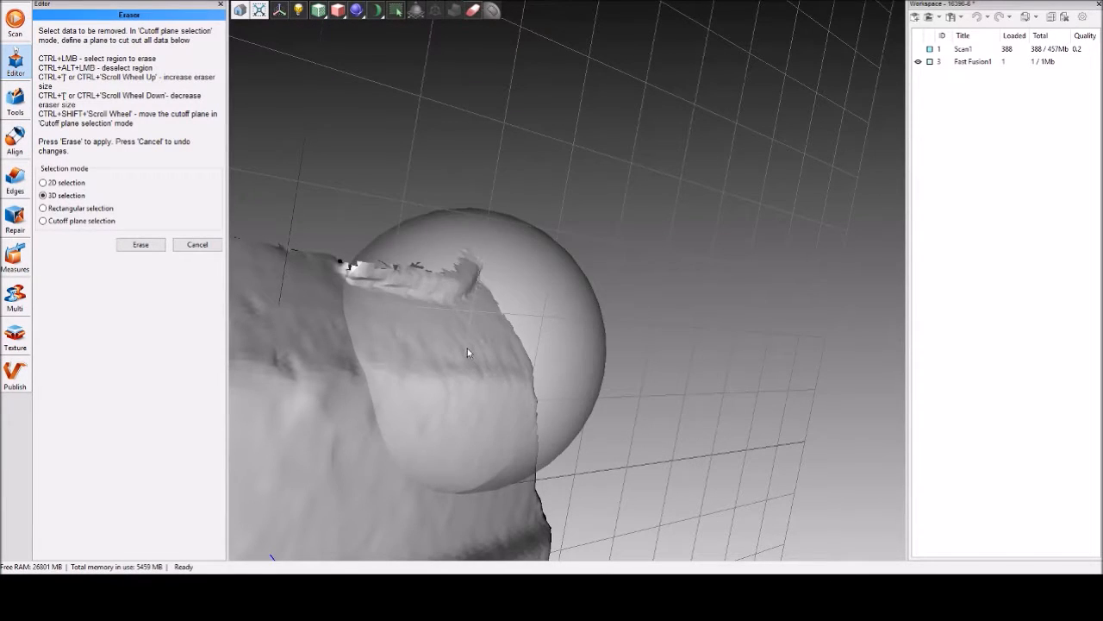
{"action": "scroll", "coordinate": [468, 352], "scroll_direction": "down", "scroll_amount": 2, "text": "ctrl"}
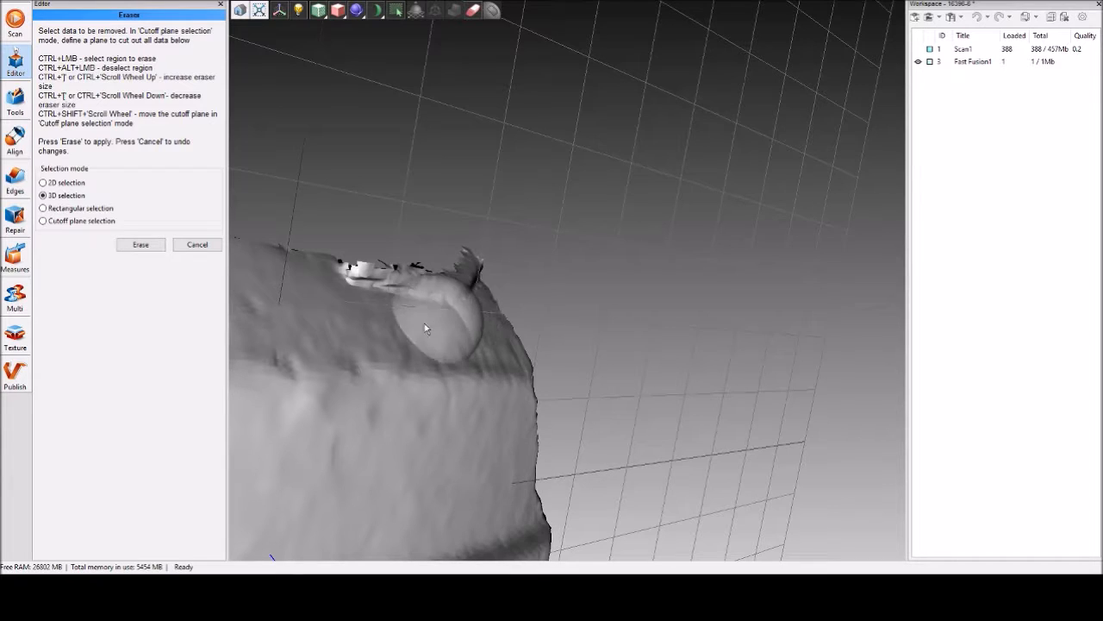
{"action": "scroll", "coordinate": [428, 244], "scroll_direction": "down", "scroll_amount": 3, "text": "ctrl"}
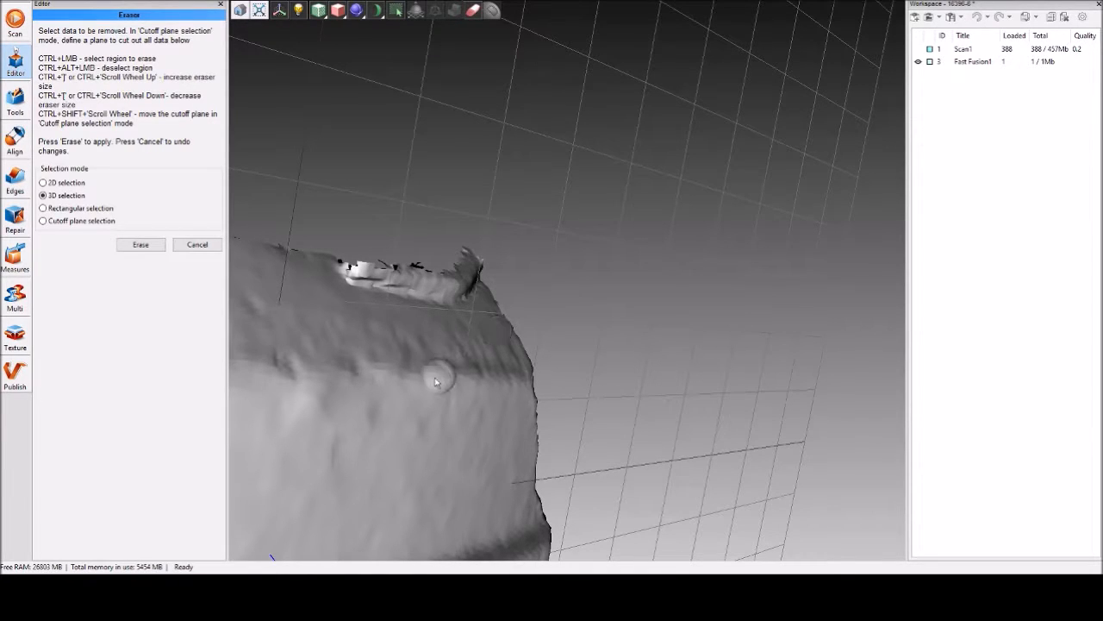
Mark a small test patch on the mesh surface with 3D selection, check it on both sides, and cancel the erasing.
{"action": "left_click", "coordinate": [417, 441], "text": "ctrl"}
{"action": "left_click_drag", "start_coordinate": [422, 474], "coordinate": [359, 458]}
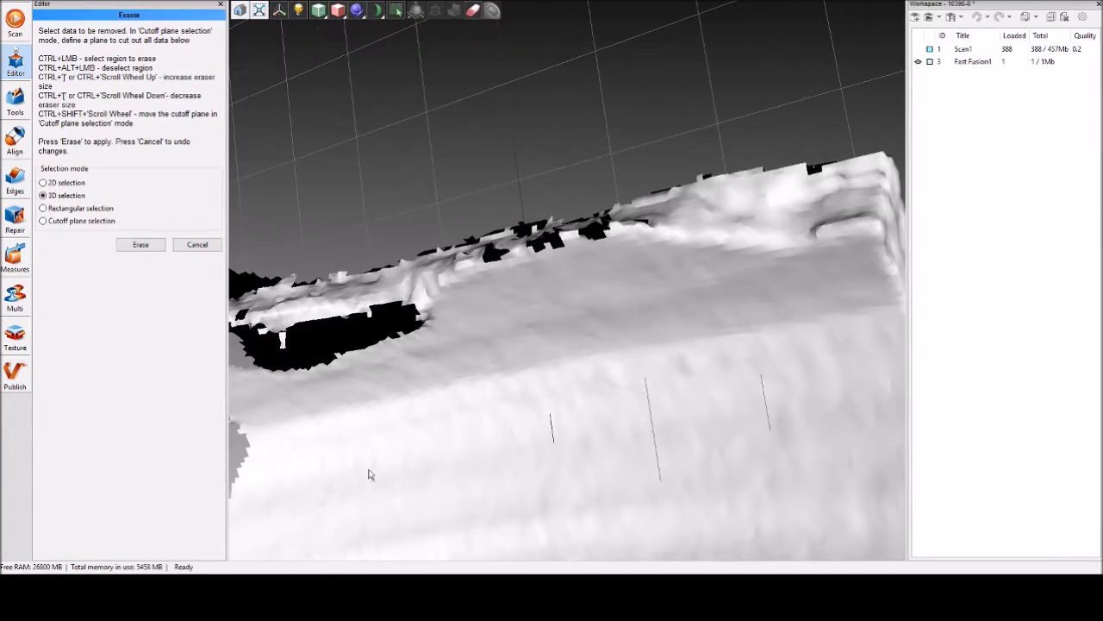
{"action": "left_click_drag", "start_coordinate": [583, 439], "coordinate": [411, 444]}
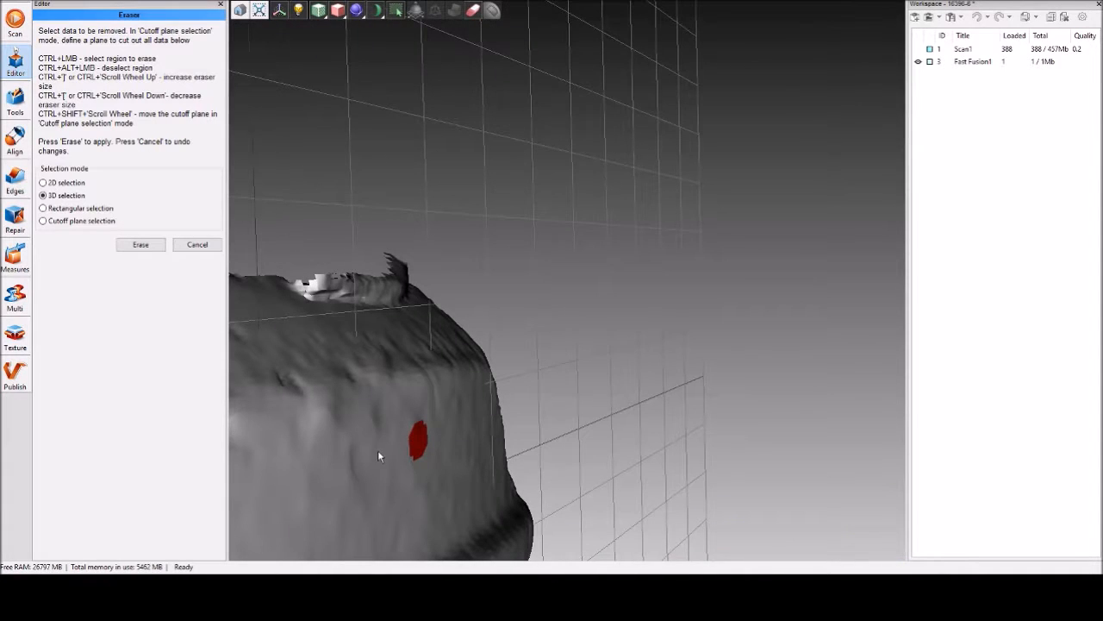
{"action": "left_click", "coordinate": [198, 246]}
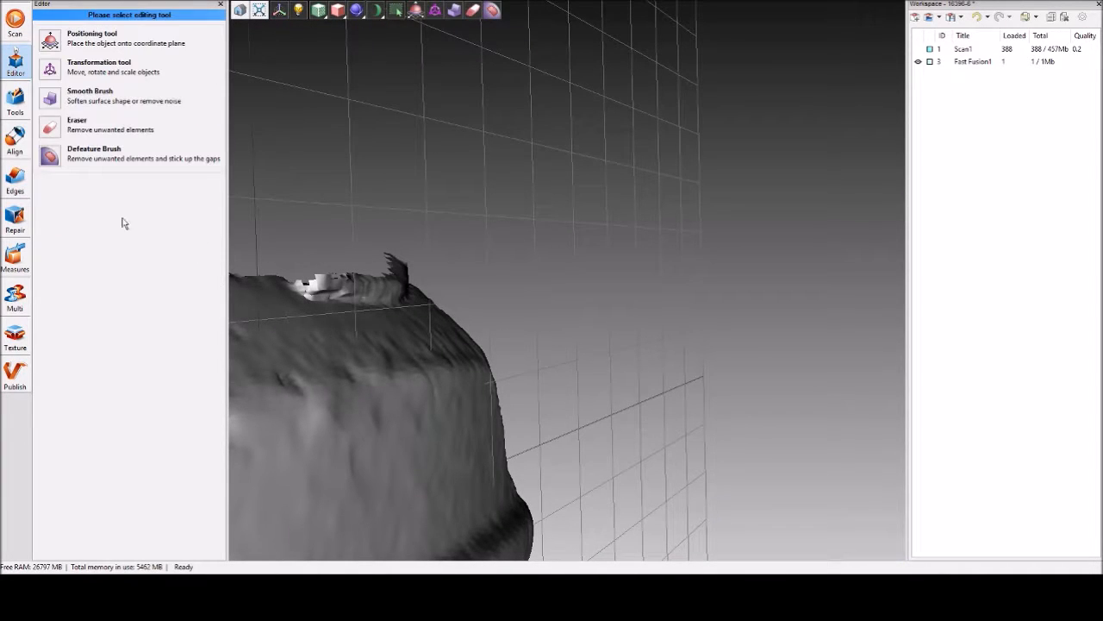
Mark the stray flap along the mesh edge with the Eraser in 3D selection mode, check the marking from several sides, and erase it.
{"action": "left_click", "coordinate": [52, 121]}
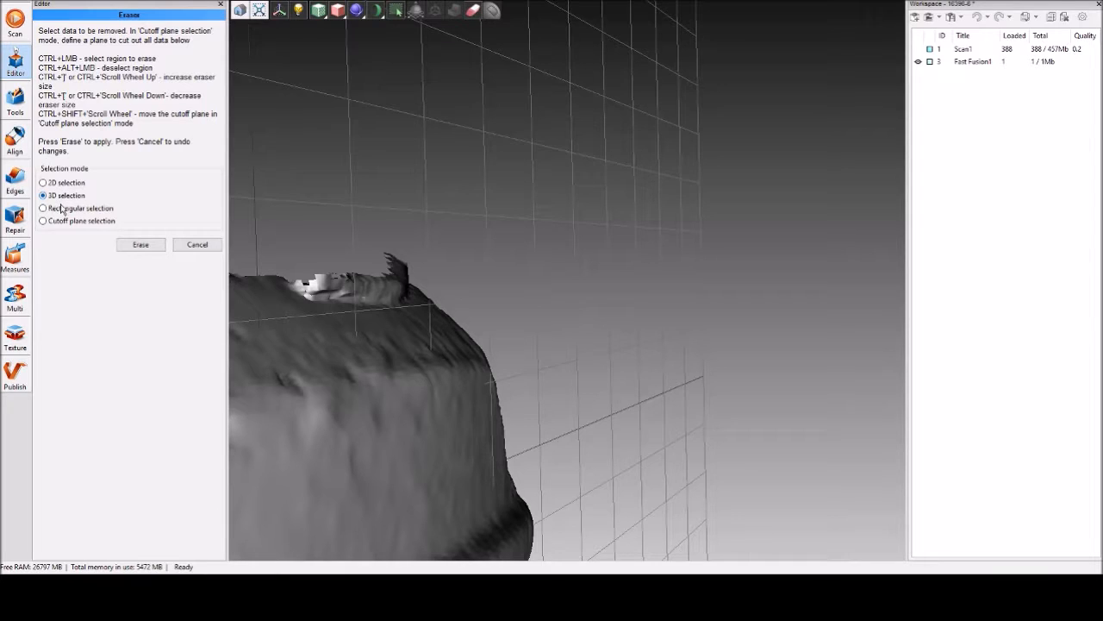
{"action": "mouse_move", "coordinate": [412, 303]}
{"action": "left_mouse_down"}
{"action": "mouse_move", "coordinate": [478, 365]}
{"action": "mouse_move", "coordinate": [485, 316]}
{"action": "mouse_move", "coordinate": [343, 290]}
{"action": "mouse_move", "coordinate": [344, 218]}
{"action": "left_mouse_up"}
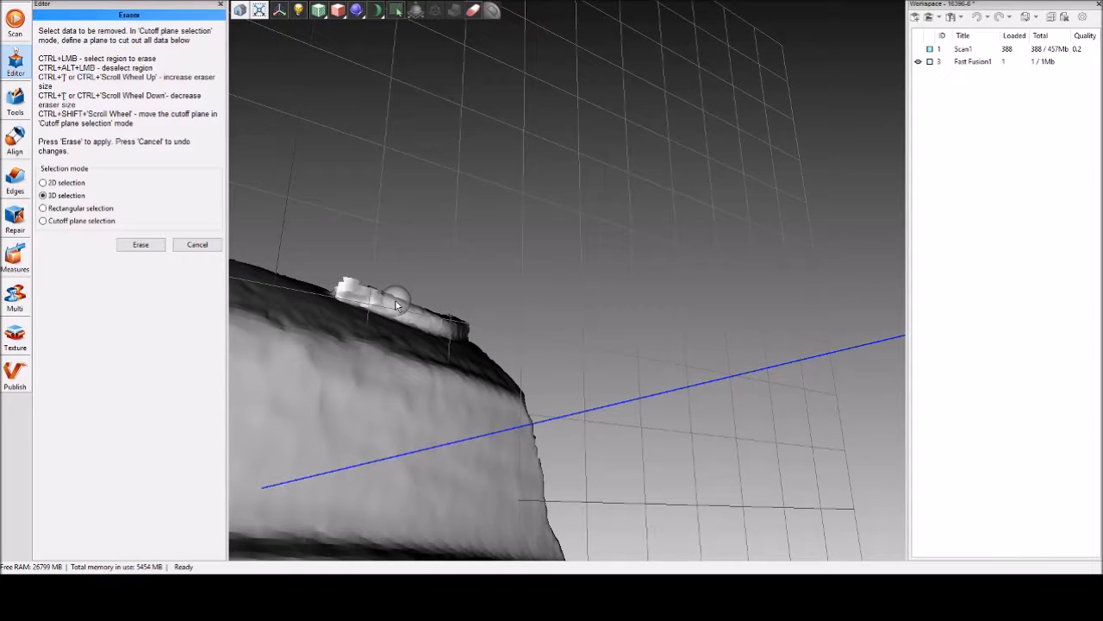
{"action": "left_click", "coordinate": [348, 290], "text": "ctrl"}
{"action": "mouse_move", "coordinate": [375, 299]}
{"action": "left_mouse_down", "text": "ctrl"}
{"action": "mouse_move", "coordinate": [456, 325]}
{"action": "mouse_move", "coordinate": [422, 297]}
{"action": "mouse_move", "coordinate": [331, 276]}
{"action": "mouse_move", "coordinate": [303, 253]}
{"action": "left_mouse_up", "text": "ctrl"}
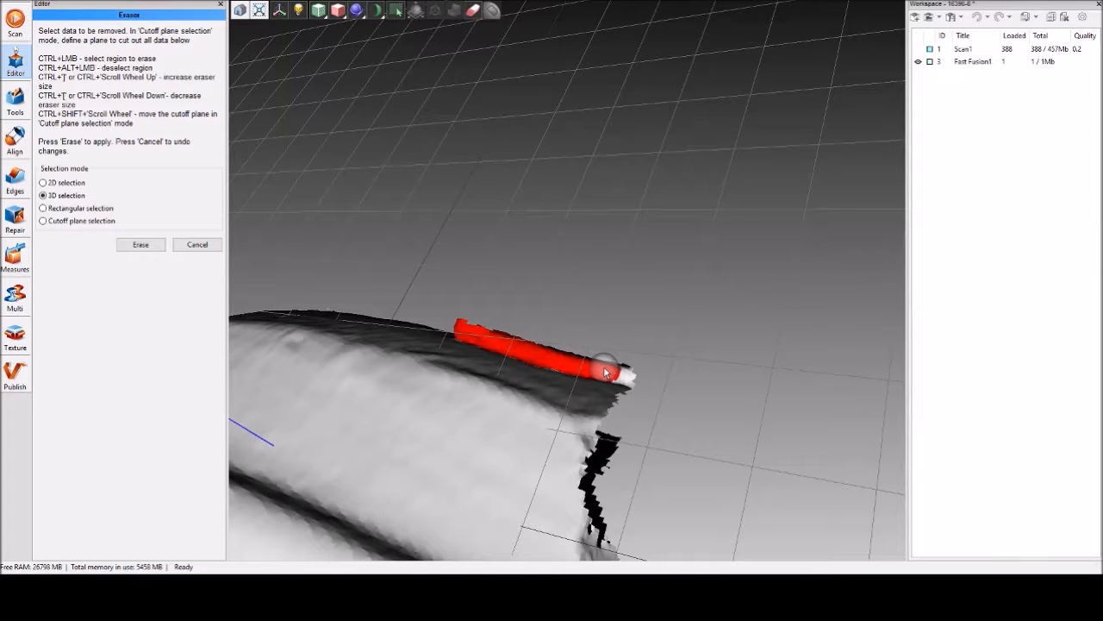
{"action": "mouse_move", "coordinate": [664, 374]}
{"action": "left_mouse_down"}
{"action": "mouse_move", "coordinate": [437, 391]}
{"action": "mouse_move", "coordinate": [610, 371]}
{"action": "left_mouse_up"}
{"action": "left_click_drag", "start_coordinate": [646, 323], "coordinate": [670, 304]}
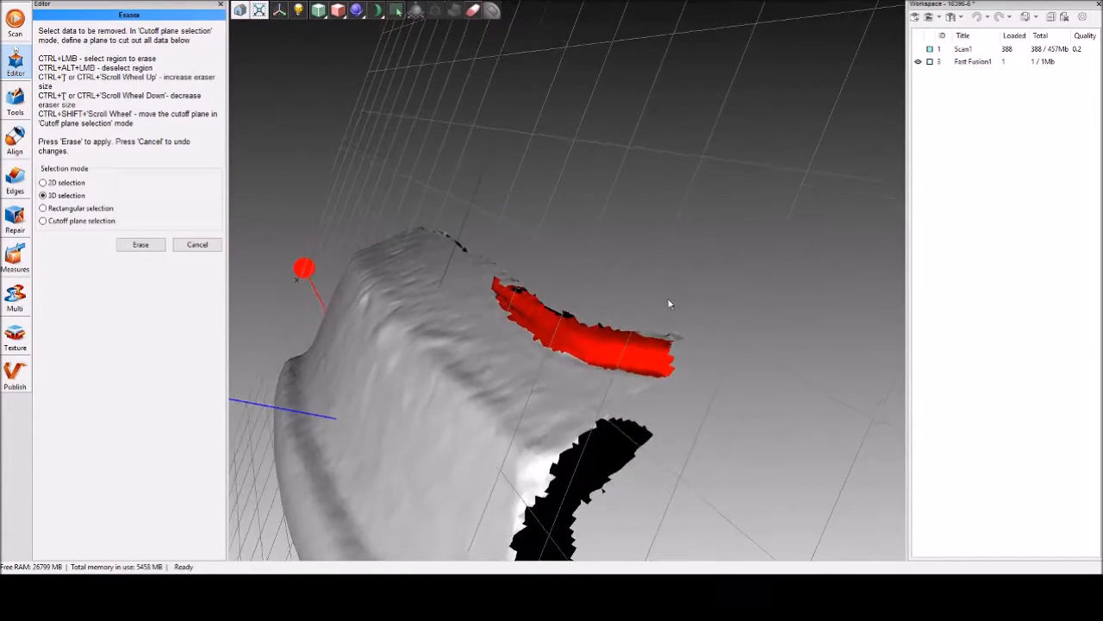
{"action": "left_click_drag", "start_coordinate": [660, 343], "coordinate": [485, 515]}
{"action": "left_click_drag", "start_coordinate": [562, 348], "coordinate": [392, 251]}
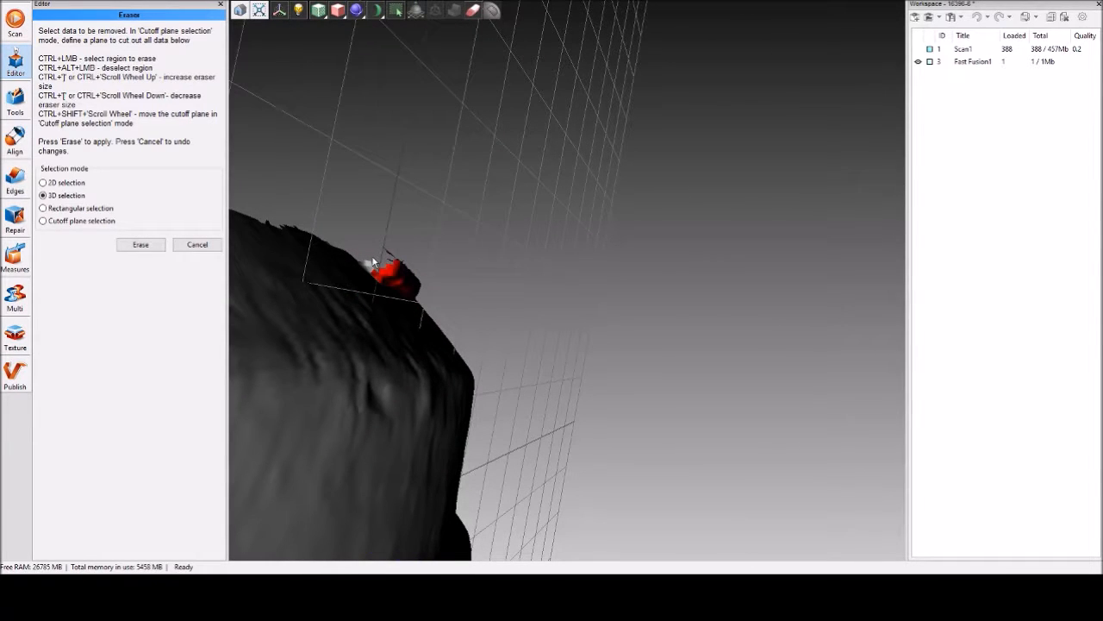
{"action": "mouse_move", "coordinate": [406, 313]}
{"action": "left_mouse_down"}
{"action": "mouse_move", "coordinate": [328, 398]}
{"action": "mouse_move", "coordinate": [393, 460]}
{"action": "mouse_move", "coordinate": [483, 396]}
{"action": "left_mouse_up"}
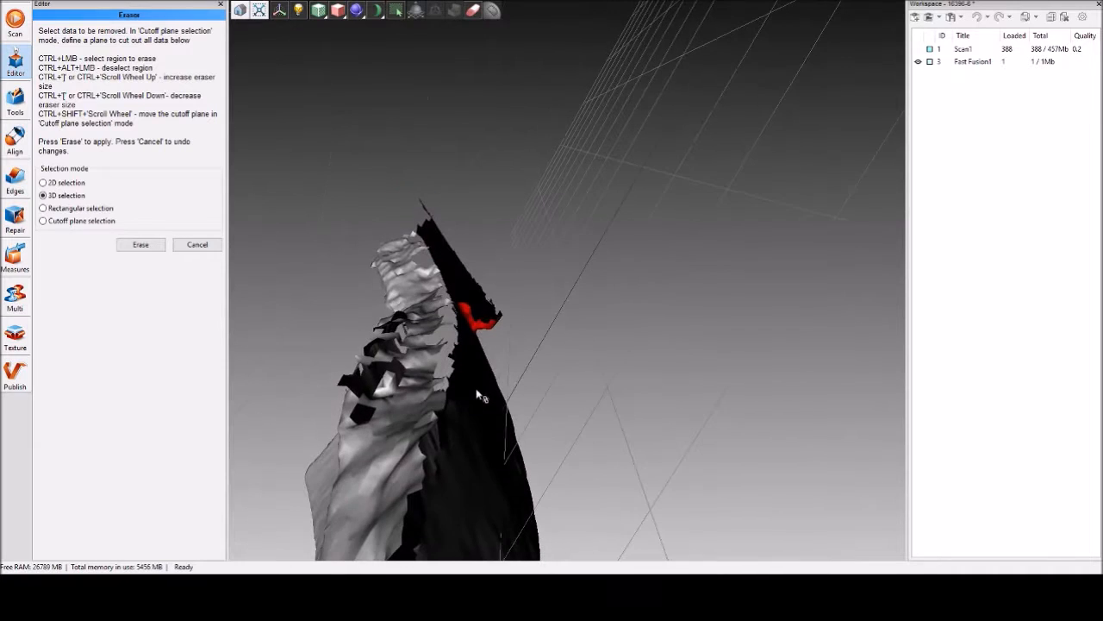
{"action": "left_click", "coordinate": [146, 249]}
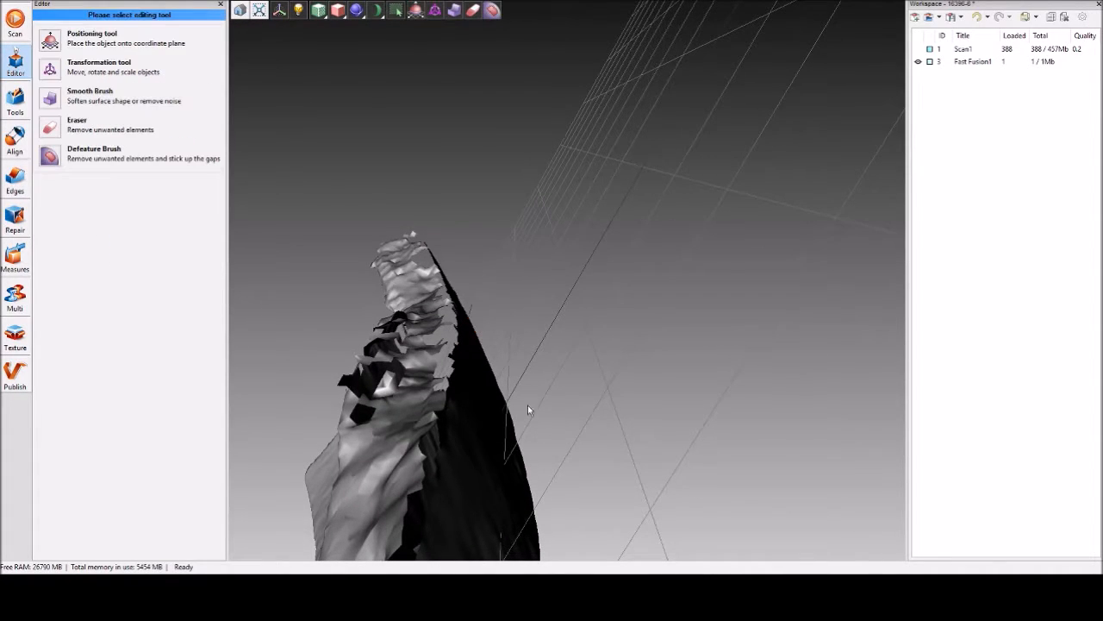
Open the Hole Filling settings for the fused mesh and select its maximum hole length for editing.
{"action": "mouse_move", "coordinate": [527, 409]}
{"action": "left_mouse_down"}
{"action": "mouse_move", "coordinate": [331, 357]}
{"action": "mouse_move", "coordinate": [390, 305]}
{"action": "mouse_move", "coordinate": [520, 364]}
{"action": "mouse_move", "coordinate": [374, 508]}
{"action": "mouse_move", "coordinate": [509, 441]}
{"action": "mouse_move", "coordinate": [391, 370]}
{"action": "mouse_move", "coordinate": [460, 362]}
{"action": "mouse_move", "coordinate": [517, 328]}
{"action": "mouse_move", "coordinate": [473, 250]}
{"action": "mouse_move", "coordinate": [438, 320]}
{"action": "mouse_move", "coordinate": [492, 328]}
{"action": "mouse_move", "coordinate": [399, 399]}
{"action": "mouse_move", "coordinate": [471, 415]}
{"action": "mouse_move", "coordinate": [439, 401]}
{"action": "mouse_move", "coordinate": [491, 183]}
{"action": "mouse_move", "coordinate": [479, 457]}
{"action": "mouse_move", "coordinate": [439, 347]}
{"action": "mouse_move", "coordinate": [513, 289]}
{"action": "mouse_move", "coordinate": [387, 340]}
{"action": "mouse_move", "coordinate": [613, 388]}
{"action": "mouse_move", "coordinate": [470, 382]}
{"action": "left_mouse_up"}
{"action": "scroll", "coordinate": [510, 440], "scroll_direction": "down", "scroll_amount": 3}
{"action": "left_click_drag", "start_coordinate": [601, 338], "coordinate": [784, 363]}
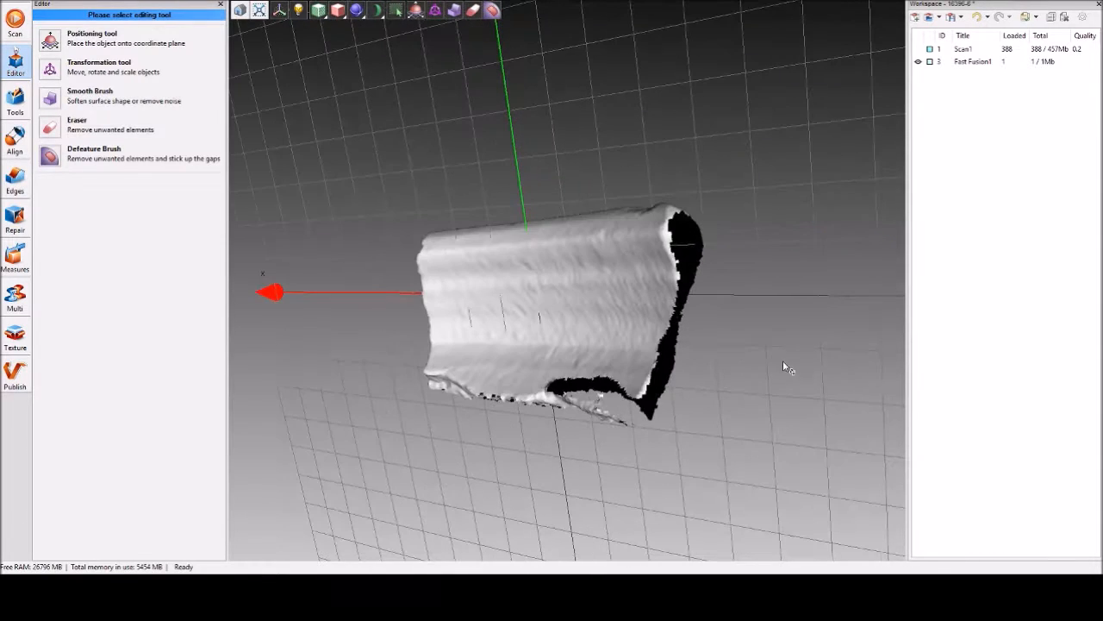
{"action": "left_click", "coordinate": [17, 108]}
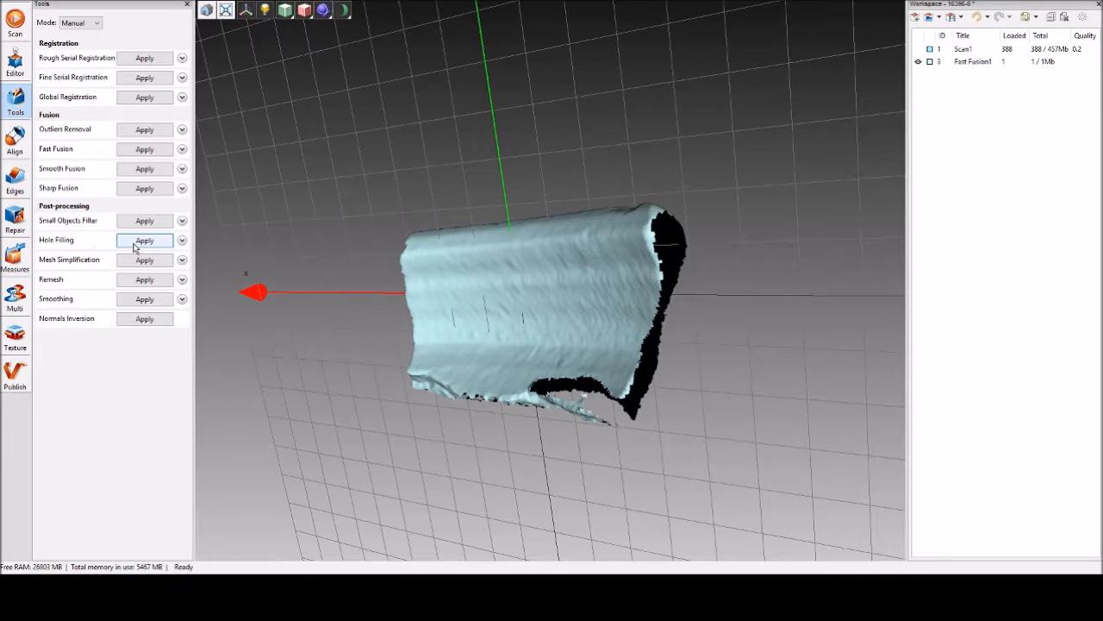
{"action": "left_click", "coordinate": [182, 241]}
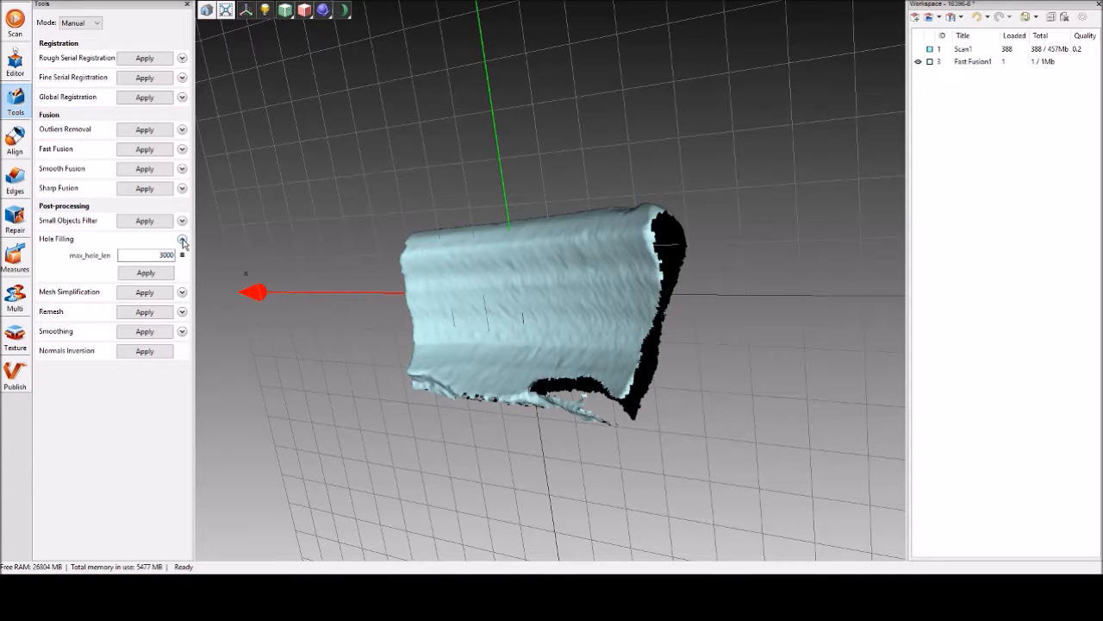
{"action": "double_click", "coordinate": [159, 255]}
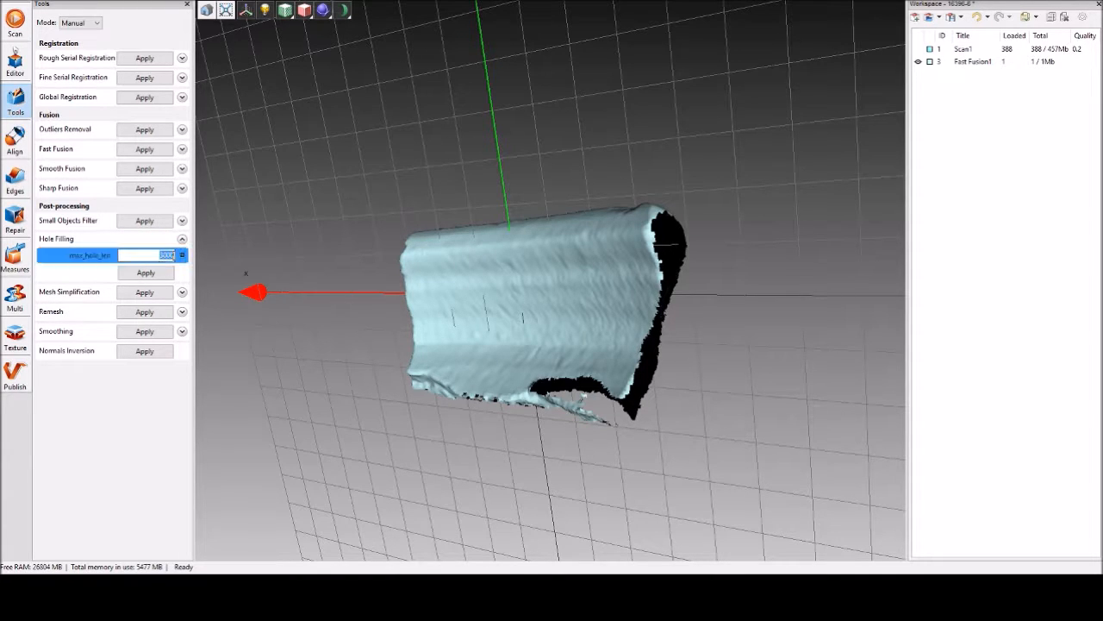
{"action": "left_click", "coordinate": [160, 255]}
Examine the fused mesh from all sides, comparing its open ends and edge gaps with the maximum hole length.
{"action": "left_click_drag", "start_coordinate": [577, 395], "coordinate": [578, 348]}
{"action": "left_click_drag", "start_coordinate": [606, 240], "coordinate": [627, 305]}
{"action": "left_click_drag", "start_coordinate": [564, 318], "coordinate": [568, 374]}
{"action": "scroll", "coordinate": [568, 374], "scroll_direction": "down", "scroll_amount": 6}
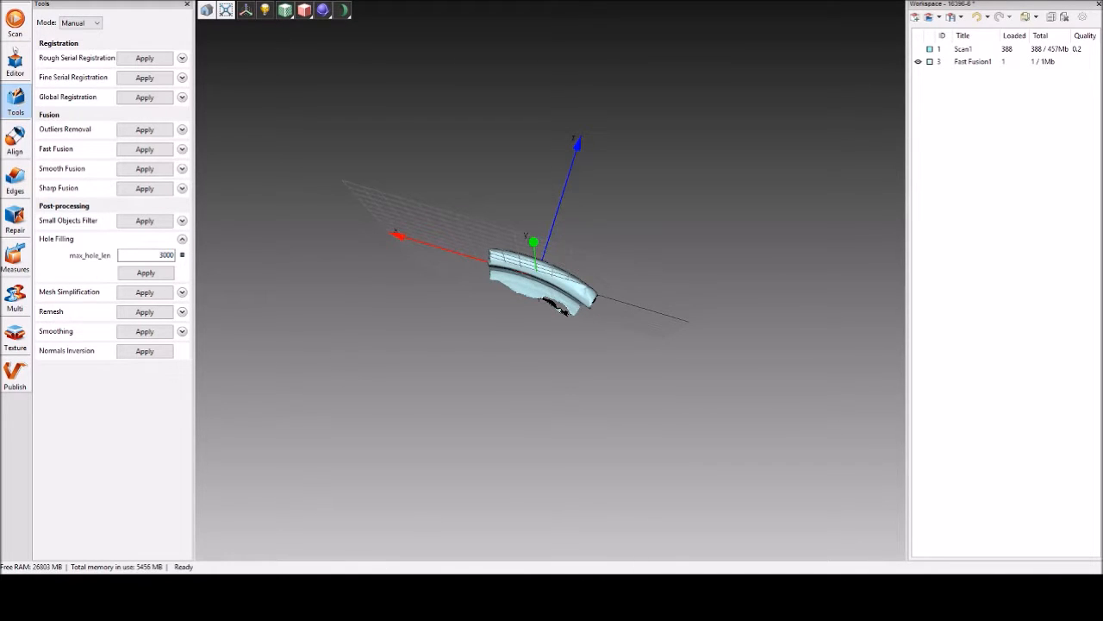
{"action": "left_click_drag", "start_coordinate": [548, 294], "coordinate": [512, 305]}
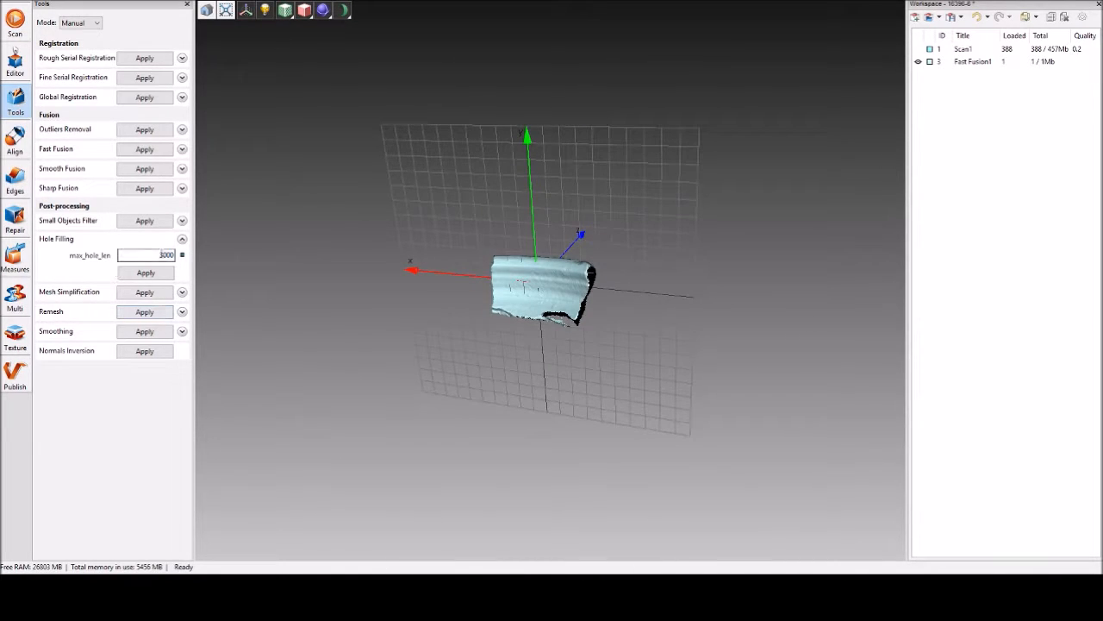
{"action": "left_click_drag", "start_coordinate": [458, 359], "coordinate": [535, 409]}
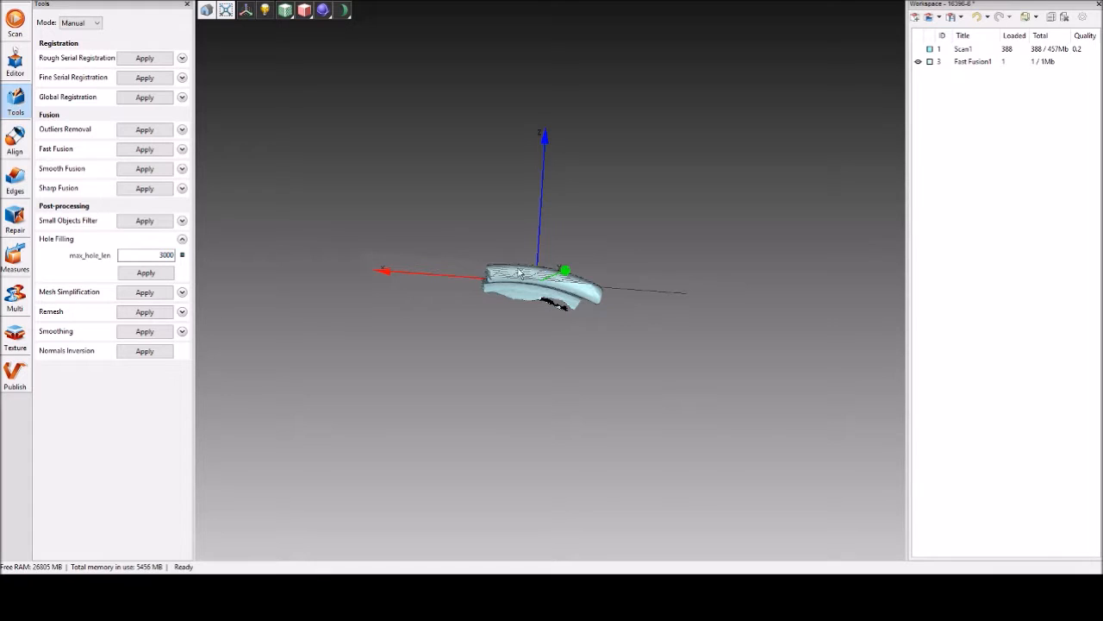
{"action": "left_click_drag", "start_coordinate": [523, 415], "coordinate": [470, 136]}
{"action": "left_click", "coordinate": [150, 254]}
{"action": "left_click_drag", "start_coordinate": [512, 274], "coordinate": [468, 328]}
{"action": "scroll", "coordinate": [606, 307], "scroll_direction": "up", "scroll_amount": 3}
{"action": "left_click_drag", "start_coordinate": [606, 307], "coordinate": [551, 517]}
{"action": "left_click_drag", "start_coordinate": [521, 419], "coordinate": [532, 469]}
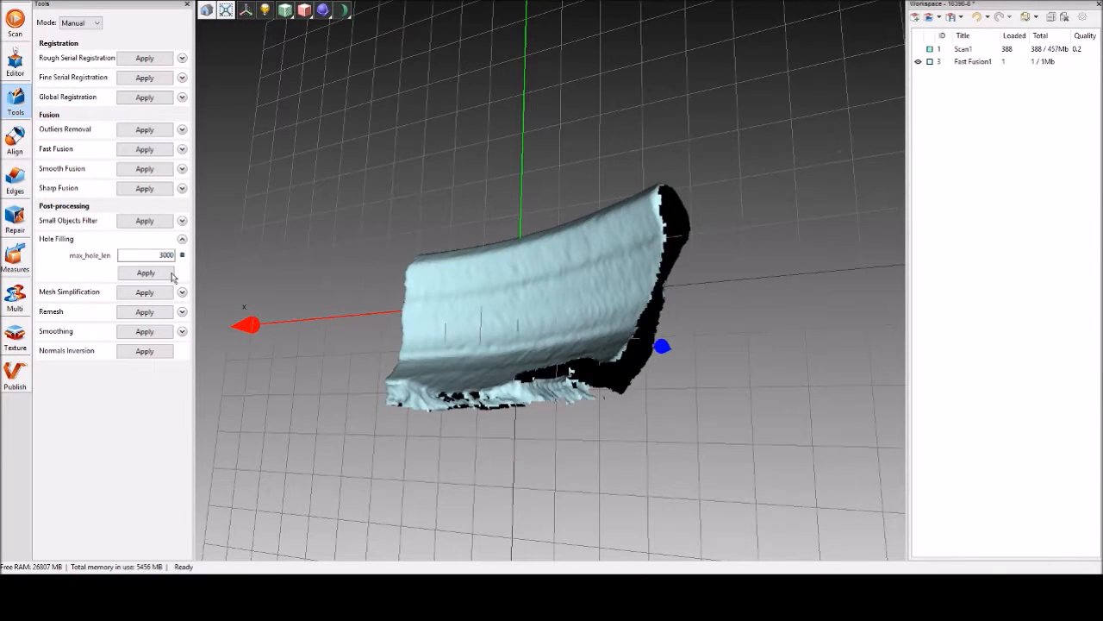
Fill the holes in the fused mesh with a maximum hole length of 3000.
{"action": "left_click", "coordinate": [145, 273]}
{"action": "left_click_drag", "start_coordinate": [682, 491], "coordinate": [546, 436]}
{"action": "left_click_drag", "start_coordinate": [495, 249], "coordinate": [433, 393]}
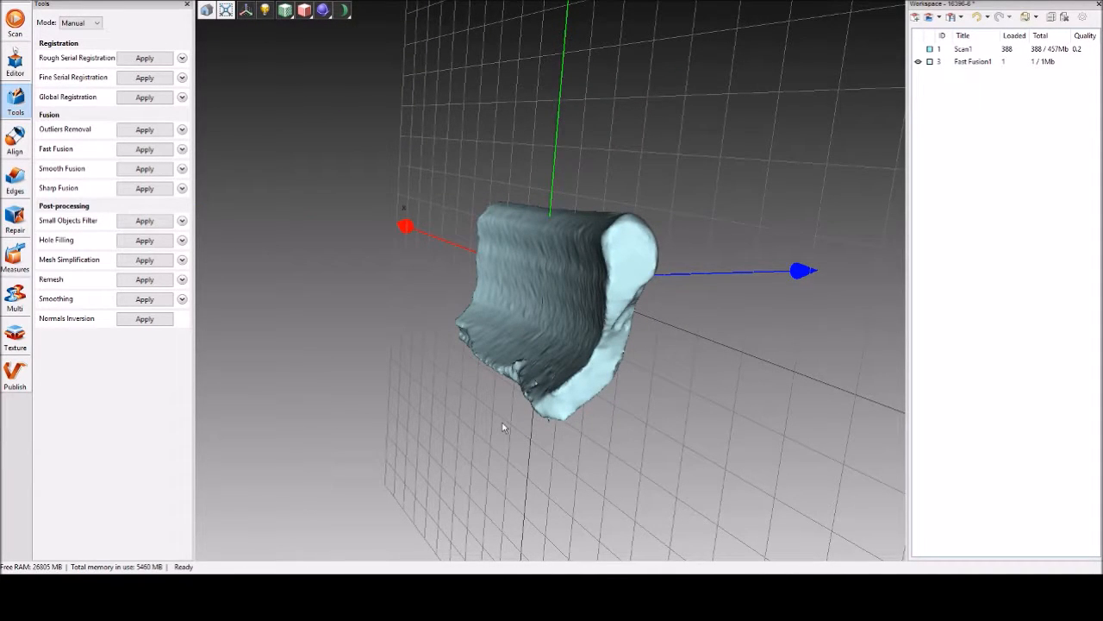
{"action": "left_click_drag", "start_coordinate": [517, 398], "coordinate": [632, 378]}
{"action": "left_click_drag", "start_coordinate": [562, 349], "coordinate": [595, 300]}
{"action": "left_click_drag", "start_coordinate": [516, 252], "coordinate": [625, 226]}
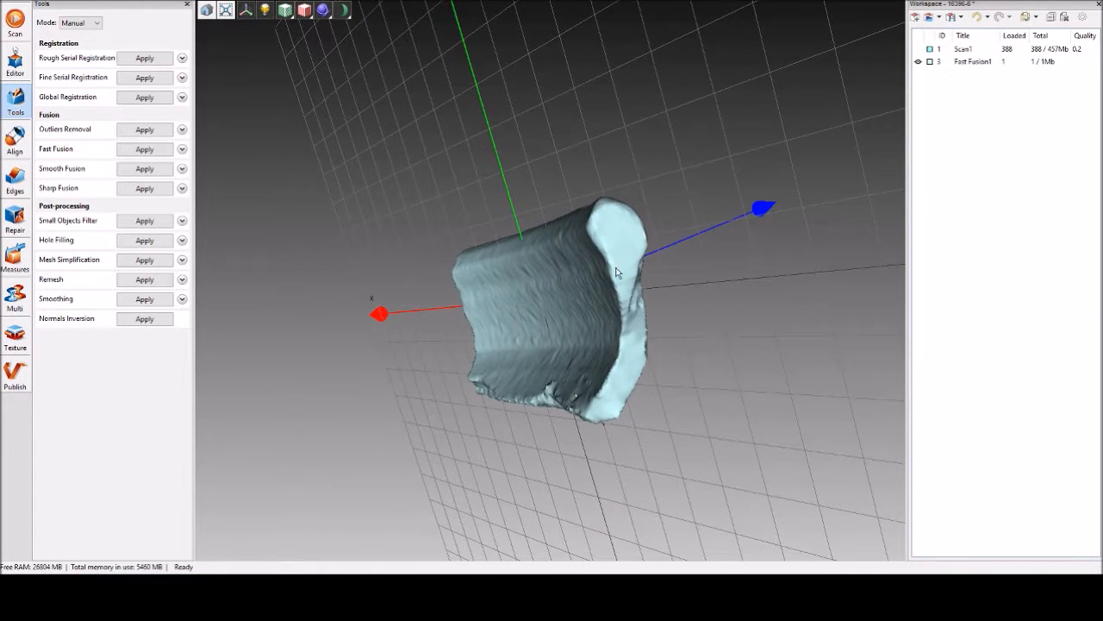
Examine the filled surfaces up close, especially along the ragged edge where the large gap was.
{"action": "scroll", "coordinate": [627, 281], "scroll_direction": "up", "scroll_amount": 5}
{"action": "scroll", "coordinate": [610, 314], "scroll_direction": "down", "scroll_amount": 3}
{"action": "left_click_drag", "start_coordinate": [608, 311], "coordinate": [643, 463]}
{"action": "middle_click_drag", "start_coordinate": [643, 463], "coordinate": [579, 267]}
{"action": "left_click_drag", "start_coordinate": [579, 268], "coordinate": [617, 293]}
{"action": "left_click_drag", "start_coordinate": [463, 320], "coordinate": [494, 174]}
{"action": "left_click_drag", "start_coordinate": [451, 207], "coordinate": [760, 343]}
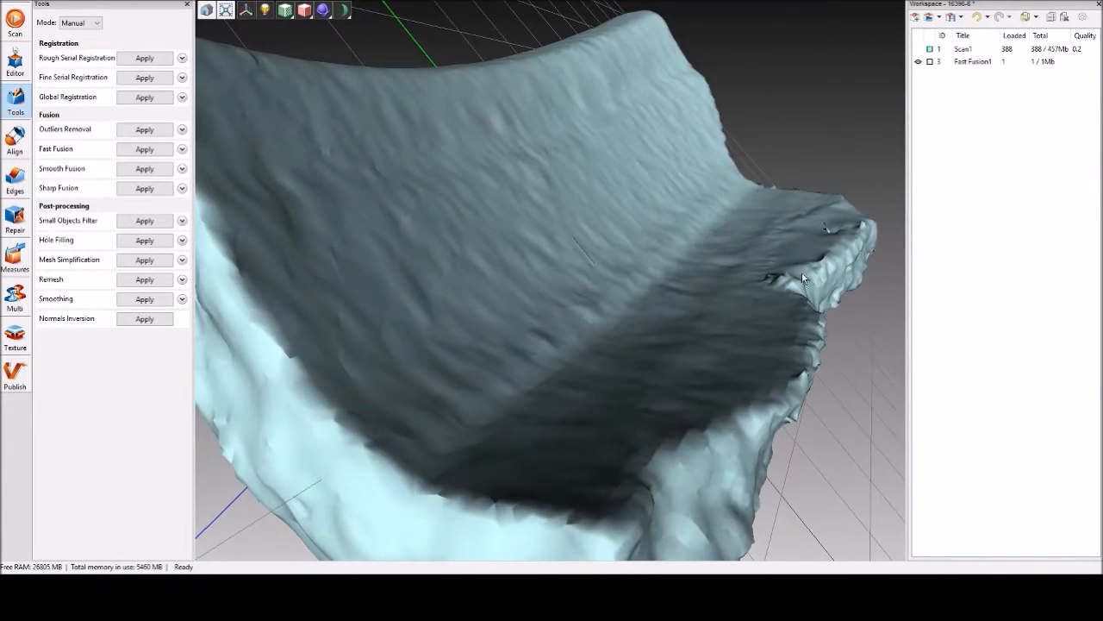
{"action": "left_click_drag", "start_coordinate": [807, 300], "coordinate": [660, 481]}
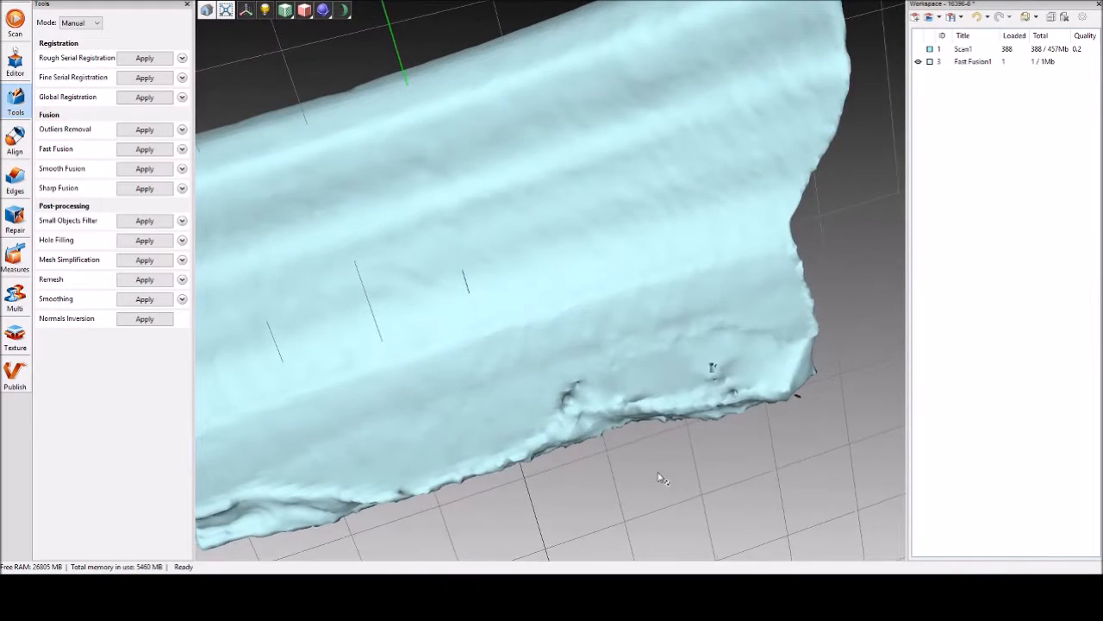
Undo the hole filling and the erasing of the stray flap on the mesh edge.
{"action": "left_click_drag", "start_coordinate": [586, 331], "coordinate": [621, 382]}
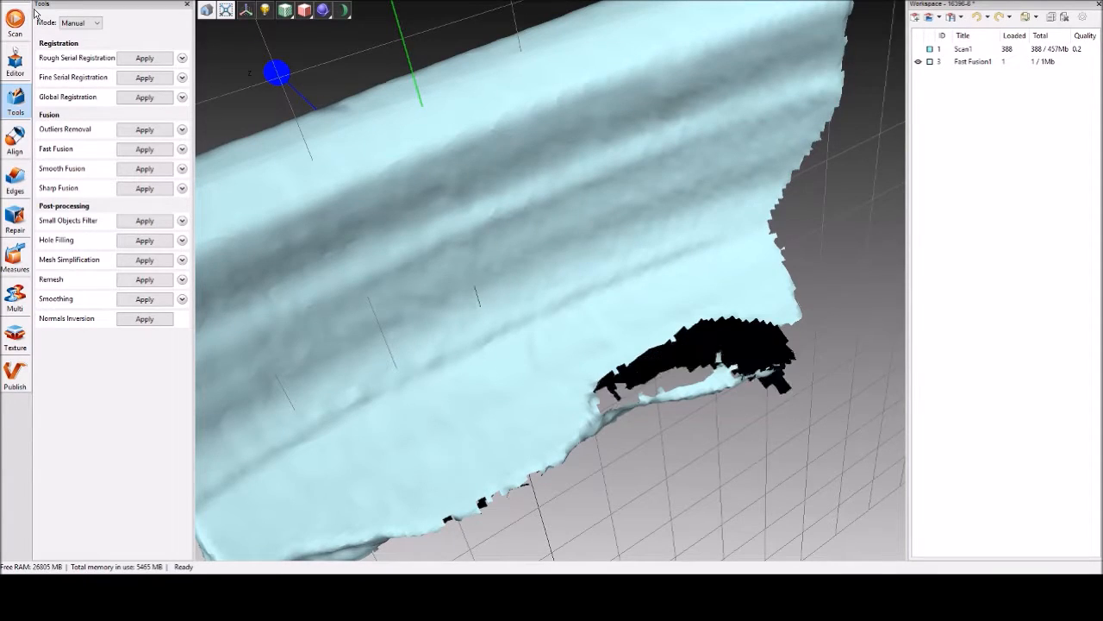
{"action": "left_click_drag", "start_coordinate": [532, 372], "coordinate": [621, 136]}
{"action": "scroll", "coordinate": [620, 135], "scroll_direction": "up", "scroll_amount": 10}
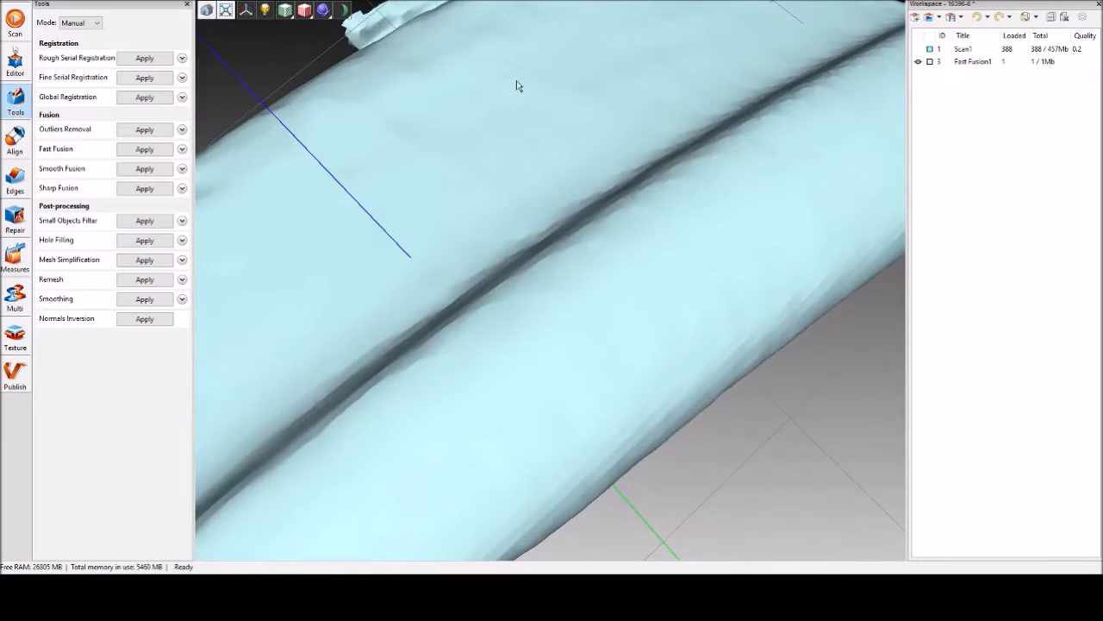
Mark the stray flap along the mesh edge with the Eraser in 2D selection mode, including the surface behind it, and erase the selection.
{"action": "left_click", "coordinate": [16, 65]}
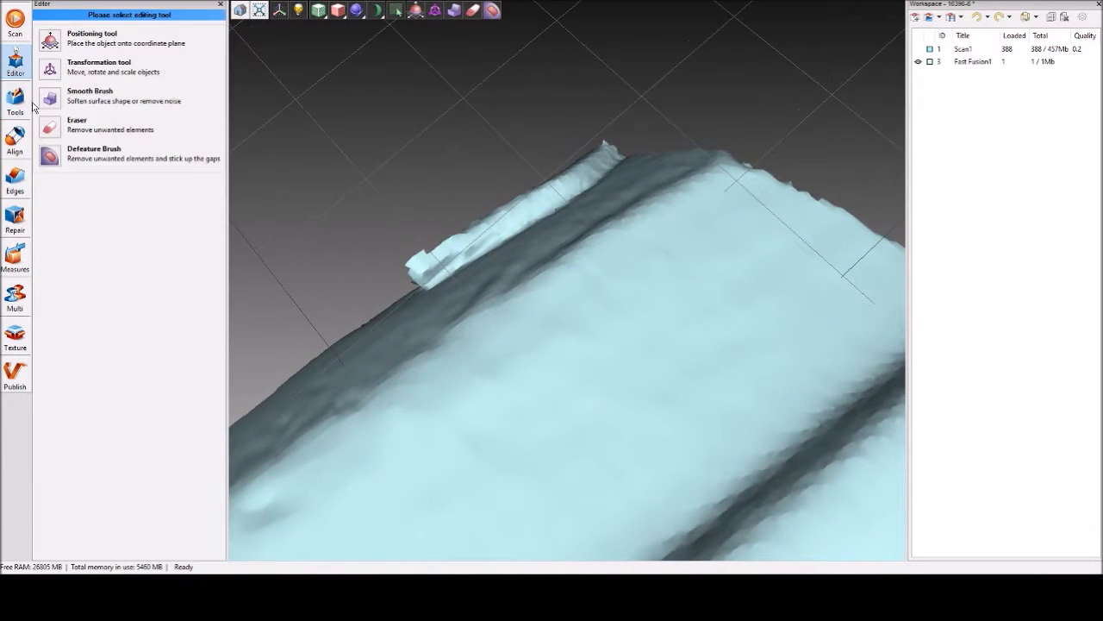
{"action": "left_click", "coordinate": [49, 124]}
{"action": "left_click", "coordinate": [43, 195]}
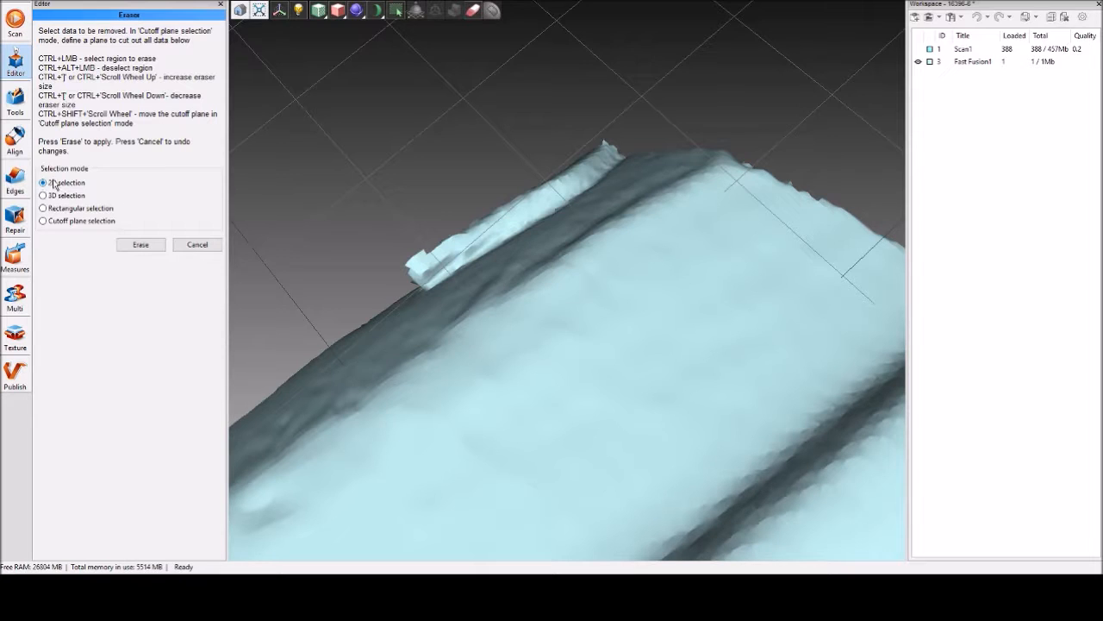
{"action": "mouse_move", "coordinate": [401, 306]}
{"action": "left_mouse_down"}
{"action": "mouse_move", "coordinate": [376, 259]}
{"action": "mouse_move", "coordinate": [423, 281]}
{"action": "mouse_move", "coordinate": [447, 310]}
{"action": "mouse_move", "coordinate": [500, 282]}
{"action": "left_mouse_up"}
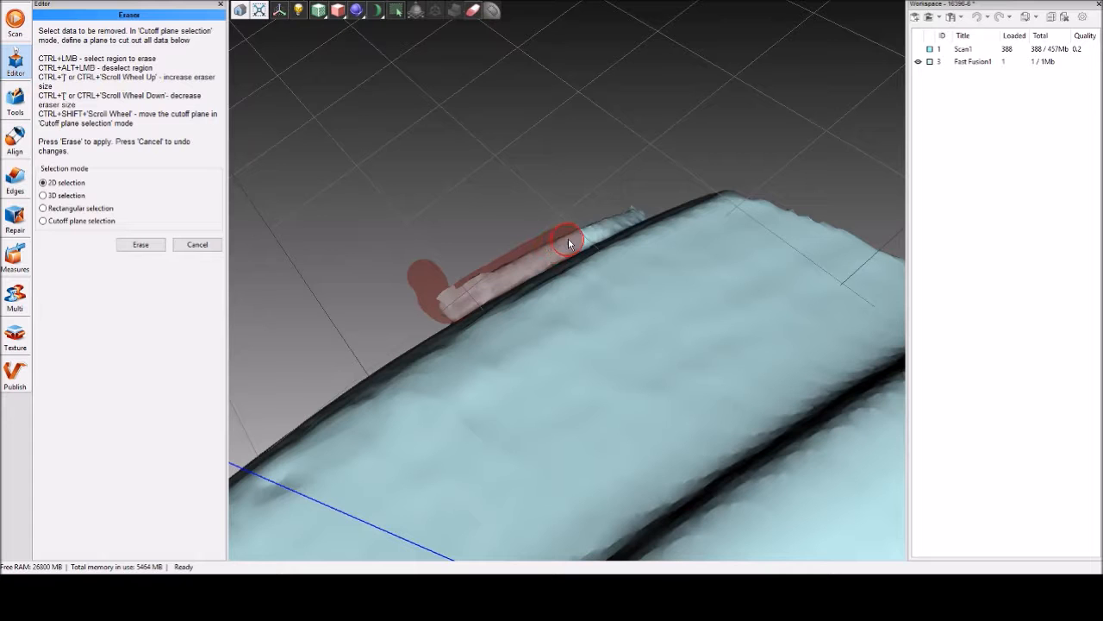
{"action": "left_click_drag", "start_coordinate": [588, 233], "coordinate": [636, 209], "text": "ctrl"}
{"action": "left_click_drag", "start_coordinate": [492, 177], "coordinate": [586, 305]}
{"action": "scroll", "coordinate": [436, 282], "scroll_direction": "down", "scroll_amount": 5}
{"action": "mouse_move", "coordinate": [449, 298]}
{"action": "left_mouse_down"}
{"action": "mouse_move", "coordinate": [482, 334]}
{"action": "mouse_move", "coordinate": [555, 340]}
{"action": "left_mouse_up"}
{"action": "left_click_drag", "start_coordinate": [583, 200], "coordinate": [512, 221]}
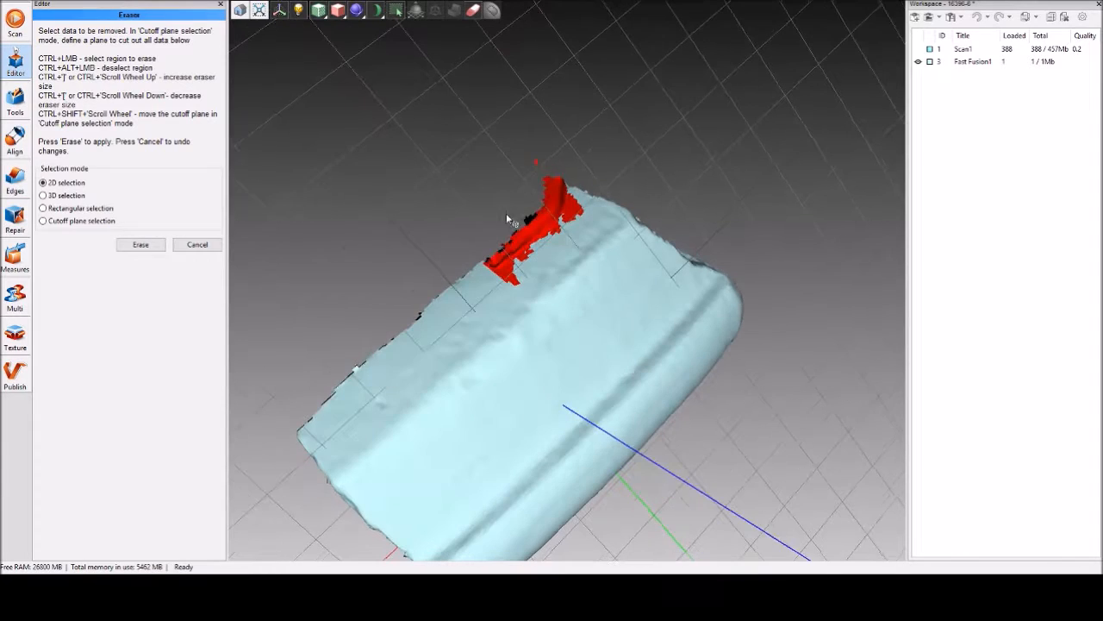
{"action": "left_click", "coordinate": [141, 244]}
{"action": "left_click_drag", "start_coordinate": [484, 372], "coordinate": [535, 441]}
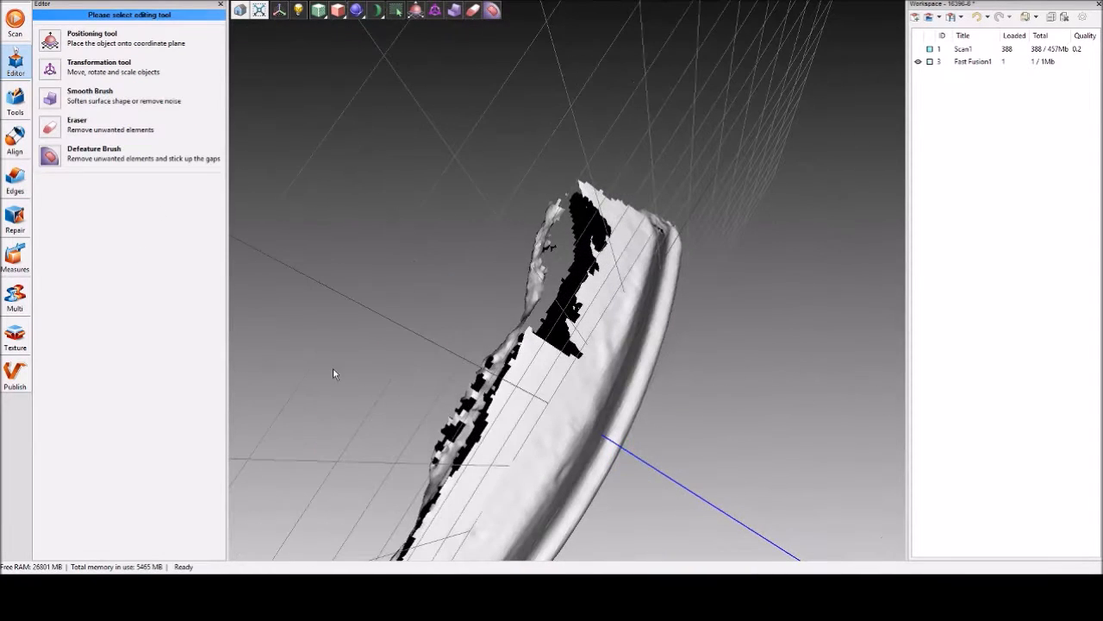
Fill the remaining holes in the fused mesh, including the gap where the stray flap was erased.
{"action": "left_click", "coordinate": [16, 102]}
{"action": "left_click", "coordinate": [144, 240]}
{"action": "left_click_drag", "start_coordinate": [541, 426], "coordinate": [404, 336]}
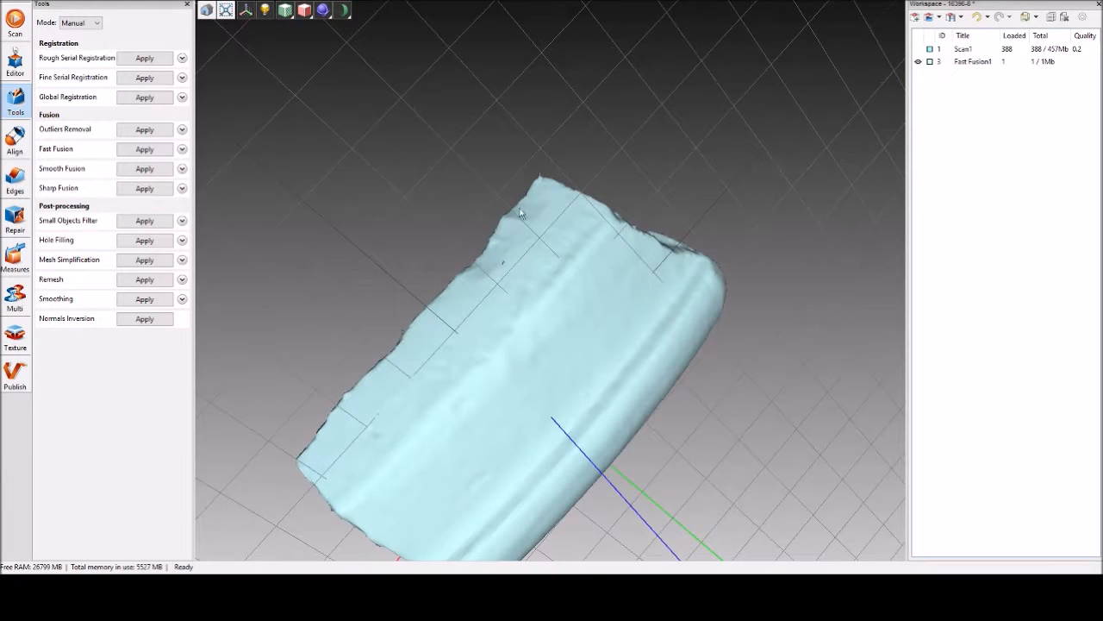
{"action": "left_click_drag", "start_coordinate": [478, 289], "coordinate": [520, 271]}
{"action": "left_click_drag", "start_coordinate": [524, 319], "coordinate": [756, 374]}
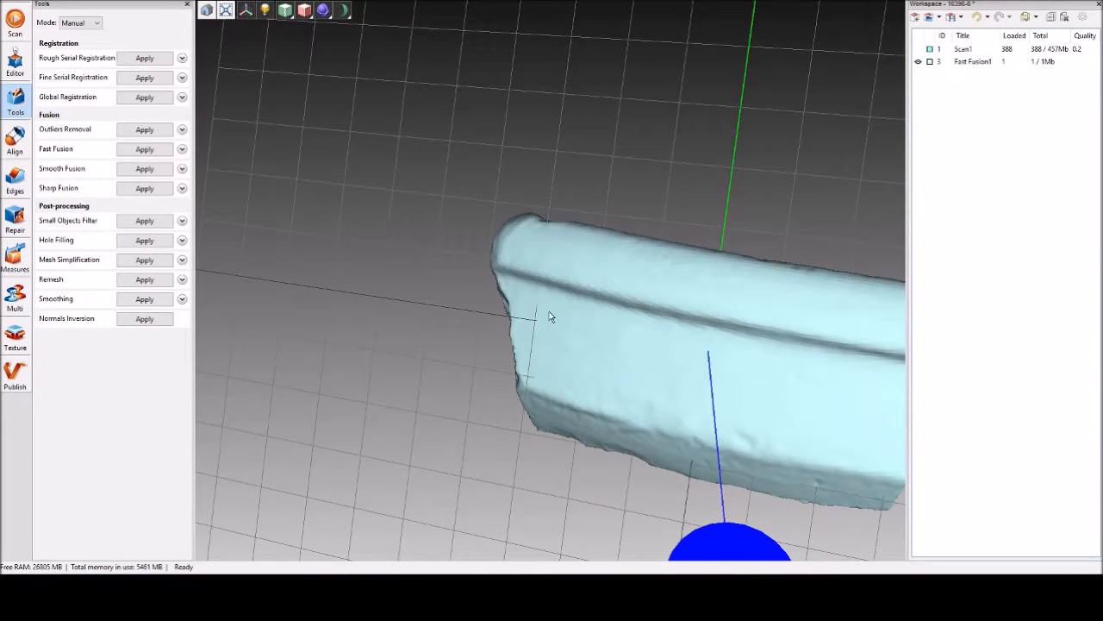
{"action": "left_click_drag", "start_coordinate": [655, 345], "coordinate": [601, 376]}
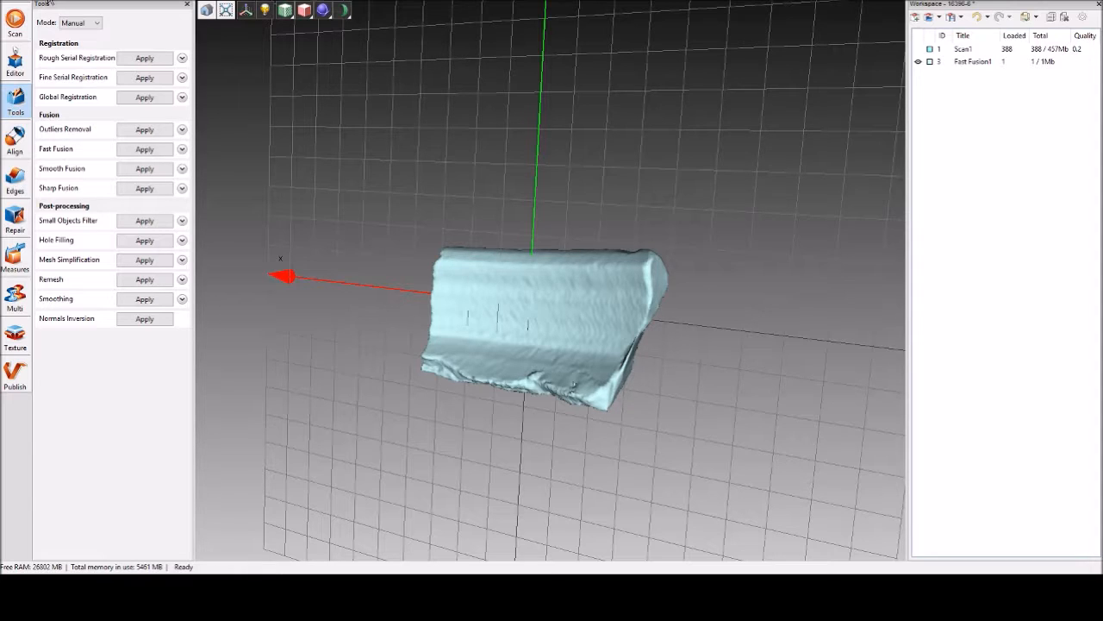
Examine from the front, side and above how the mesh is oriented relative to the coordinate axes and grid.
{"action": "left_click", "coordinate": [113, 51]}
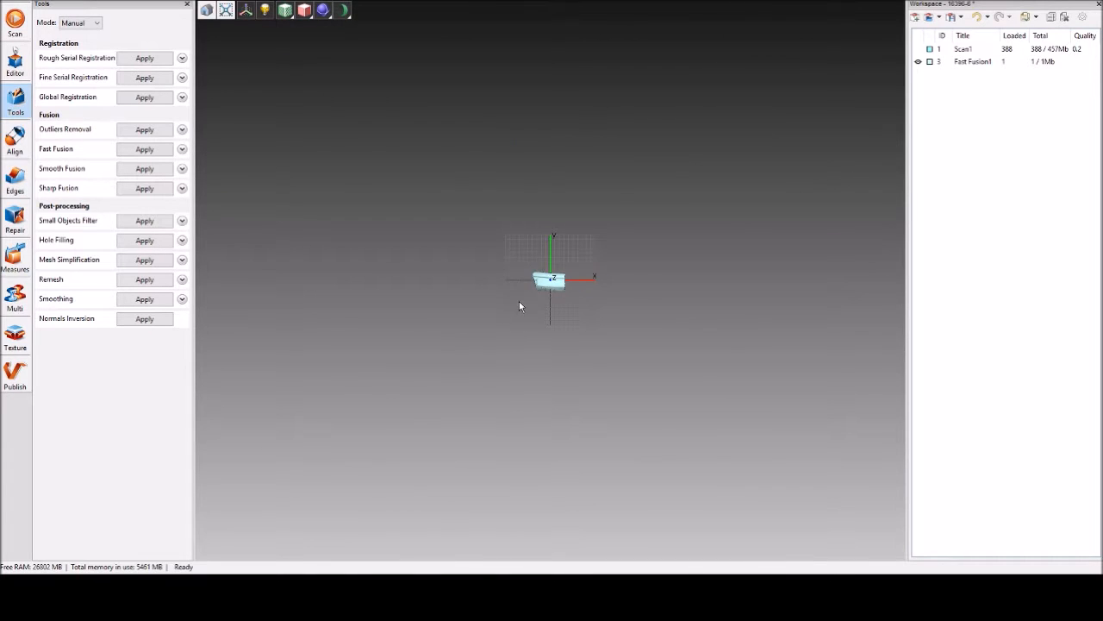
{"action": "scroll", "coordinate": [546, 288], "scroll_direction": "up", "scroll_amount": 10}
{"action": "scroll", "coordinate": [547, 288], "scroll_direction": "down", "scroll_amount": 5}
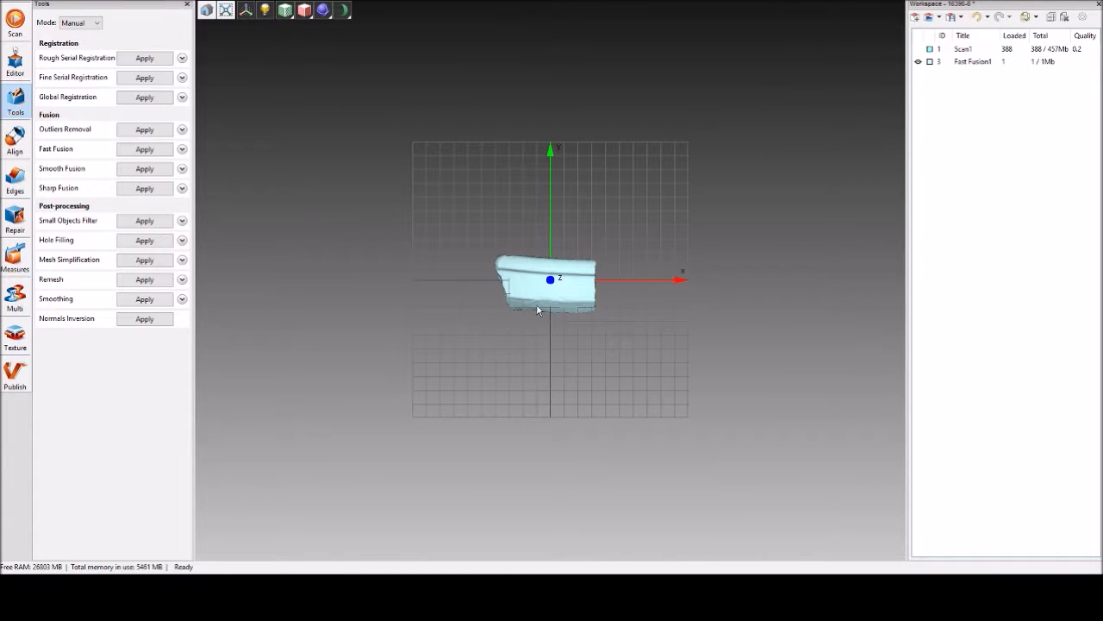
{"action": "left_click_drag", "start_coordinate": [554, 388], "coordinate": [482, 269]}
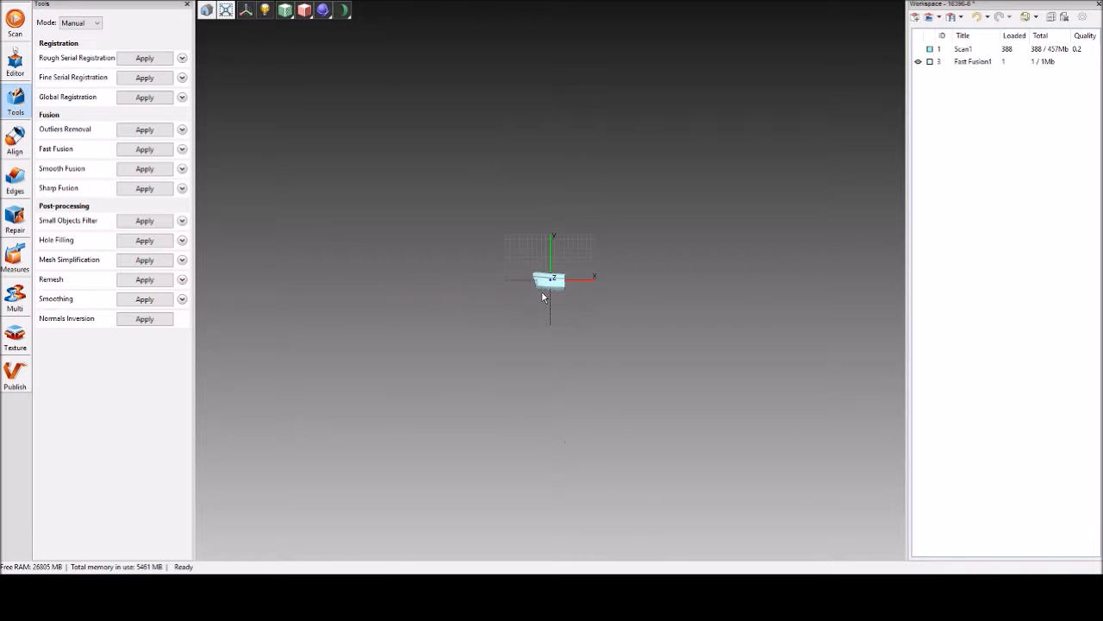
{"action": "scroll", "coordinate": [542, 292], "scroll_direction": "up", "scroll_amount": 10}
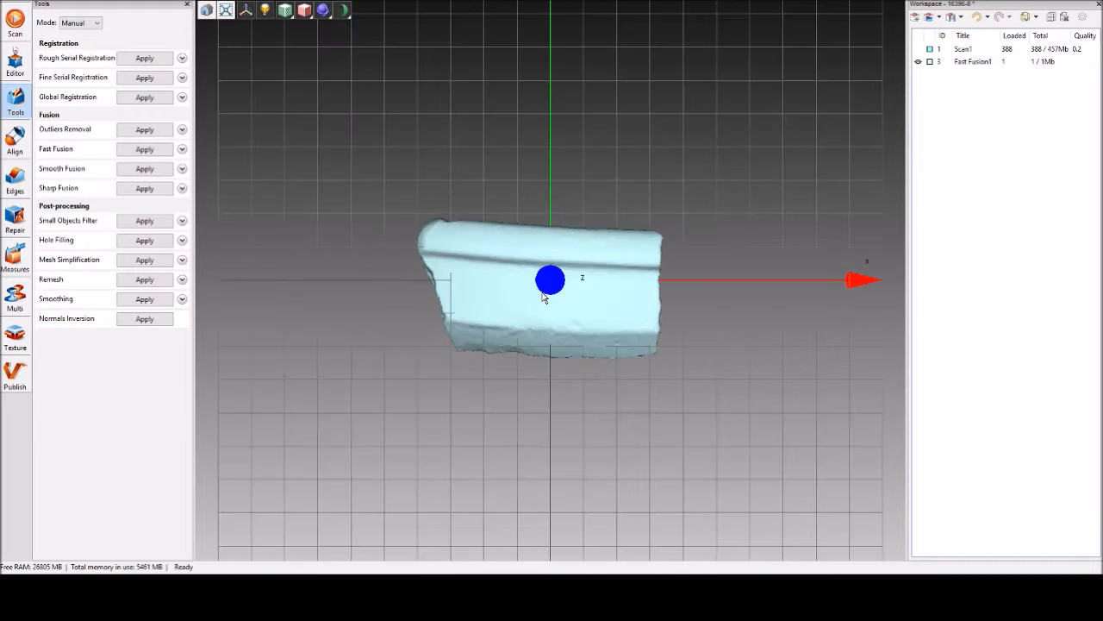
{"action": "scroll", "coordinate": [542, 292], "scroll_direction": "down", "scroll_amount": 4}
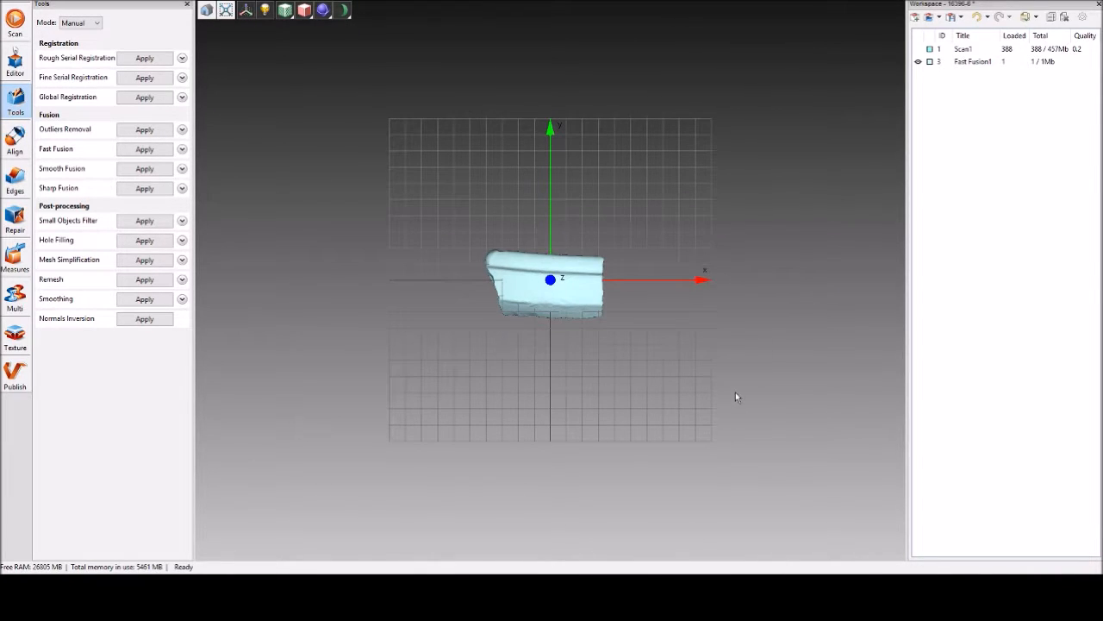
{"action": "left_click_drag", "start_coordinate": [688, 114], "coordinate": [416, 274]}
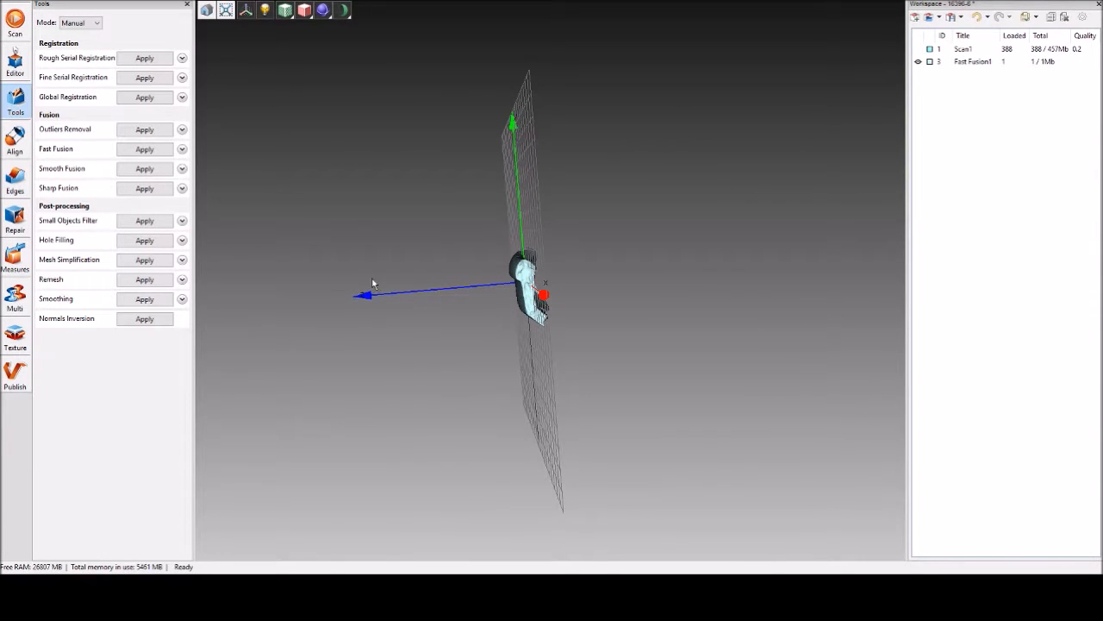
{"action": "left_click_drag", "start_coordinate": [469, 360], "coordinate": [390, 223]}
{"action": "left_click_drag", "start_coordinate": [406, 306], "coordinate": [697, 369]}
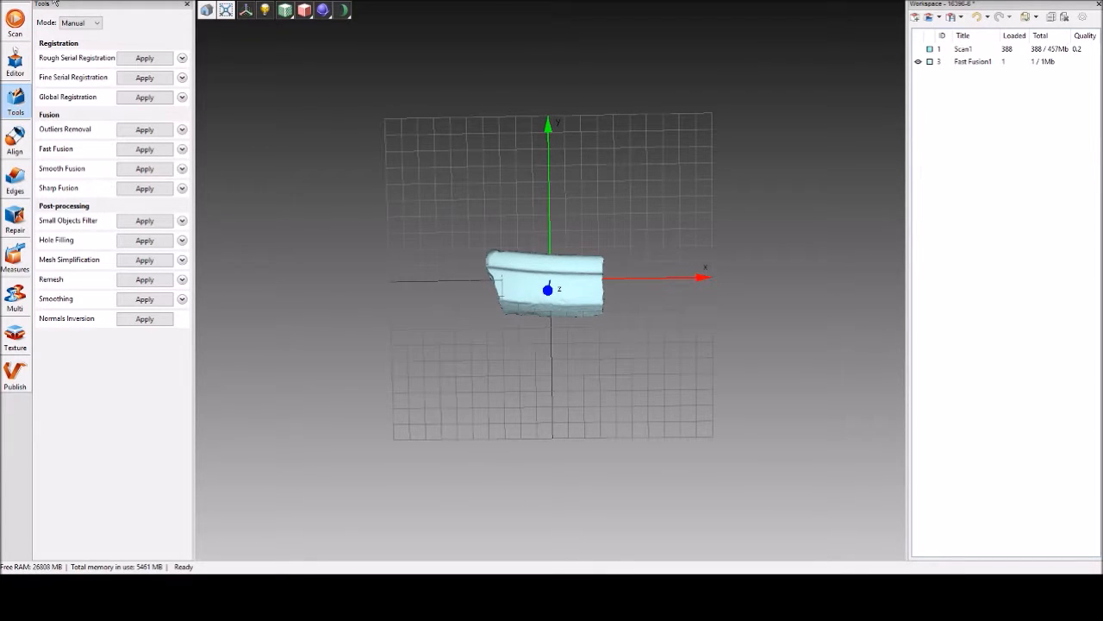
{"action": "scroll", "coordinate": [474, 297], "scroll_direction": "down", "scroll_amount": 5}
{"action": "scroll", "coordinate": [474, 294], "scroll_direction": "up", "scroll_amount": 7}
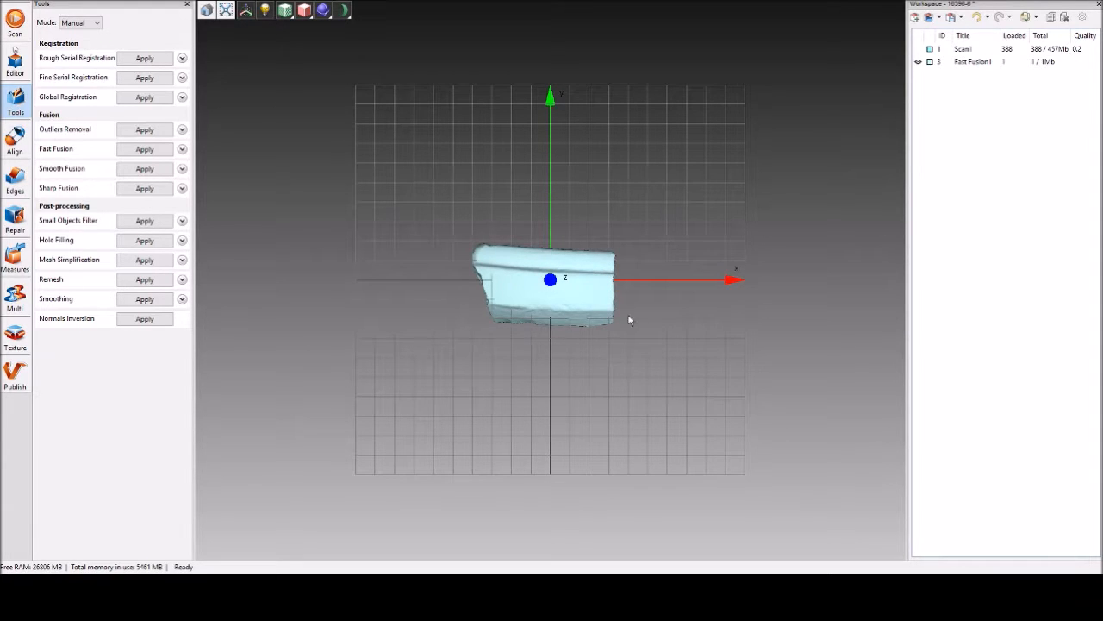
{"action": "left_click_drag", "start_coordinate": [517, 340], "coordinate": [618, 312]}
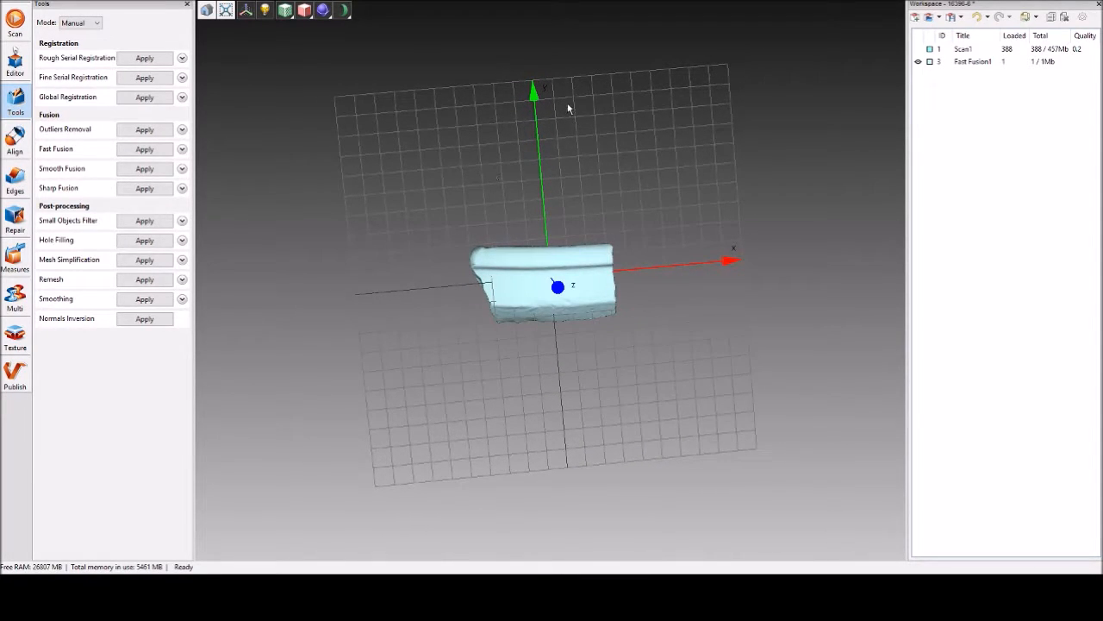
{"action": "left_click_drag", "start_coordinate": [543, 74], "coordinate": [561, 353]}
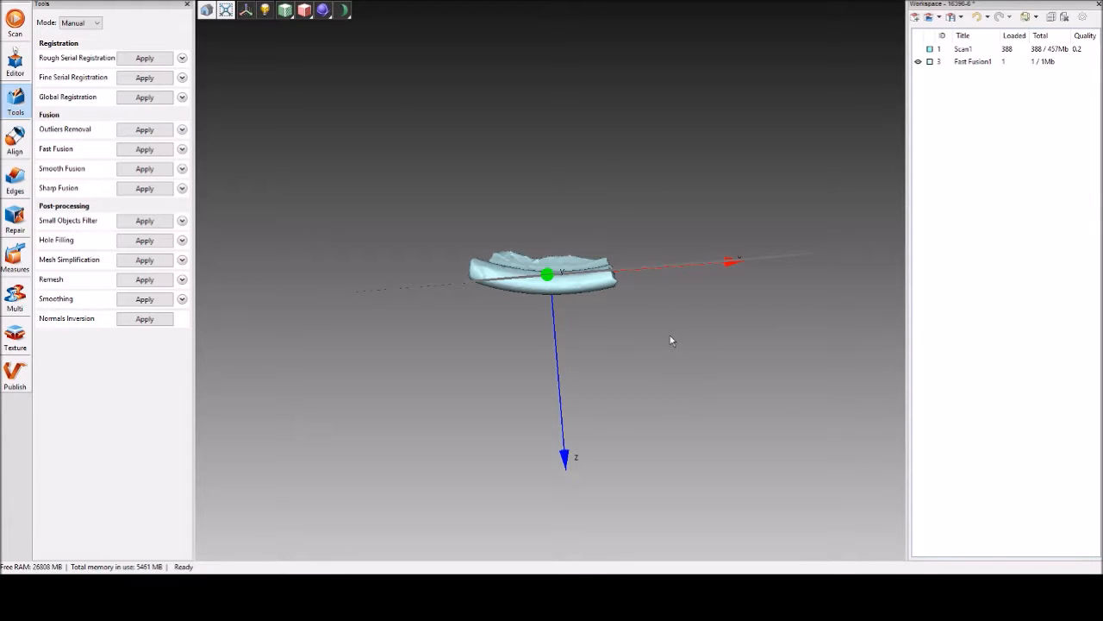
Move the mesh towards the coordinate origin with the Transformation tool, to about X 2.6, Y 1.9, Z 13.4.
{"action": "left_click", "coordinate": [16, 64]}
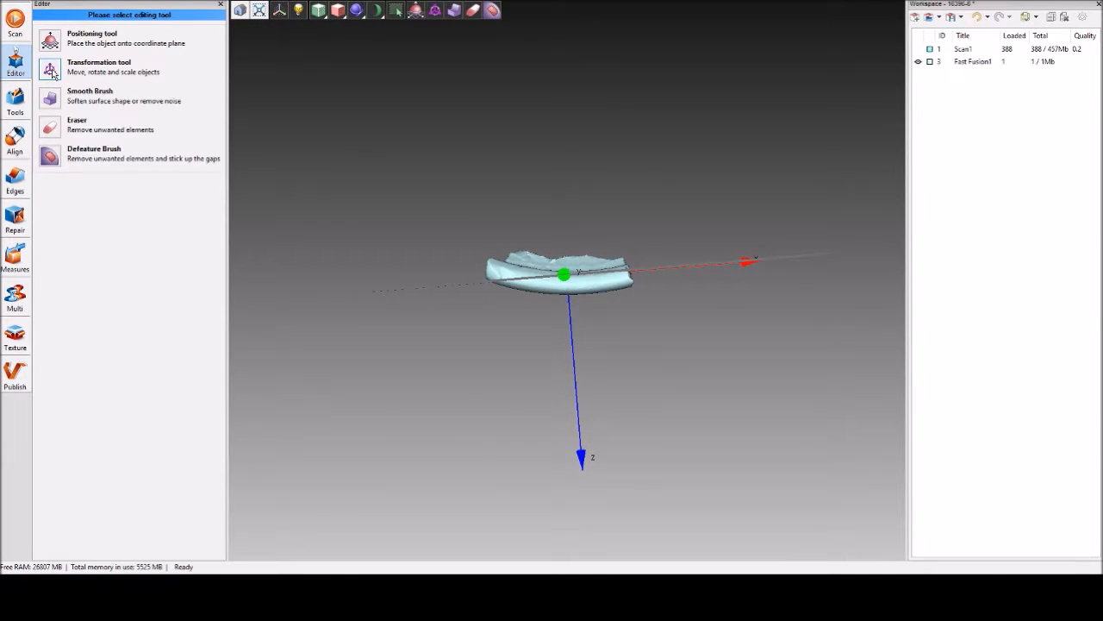
{"action": "left_click", "coordinate": [50, 70]}
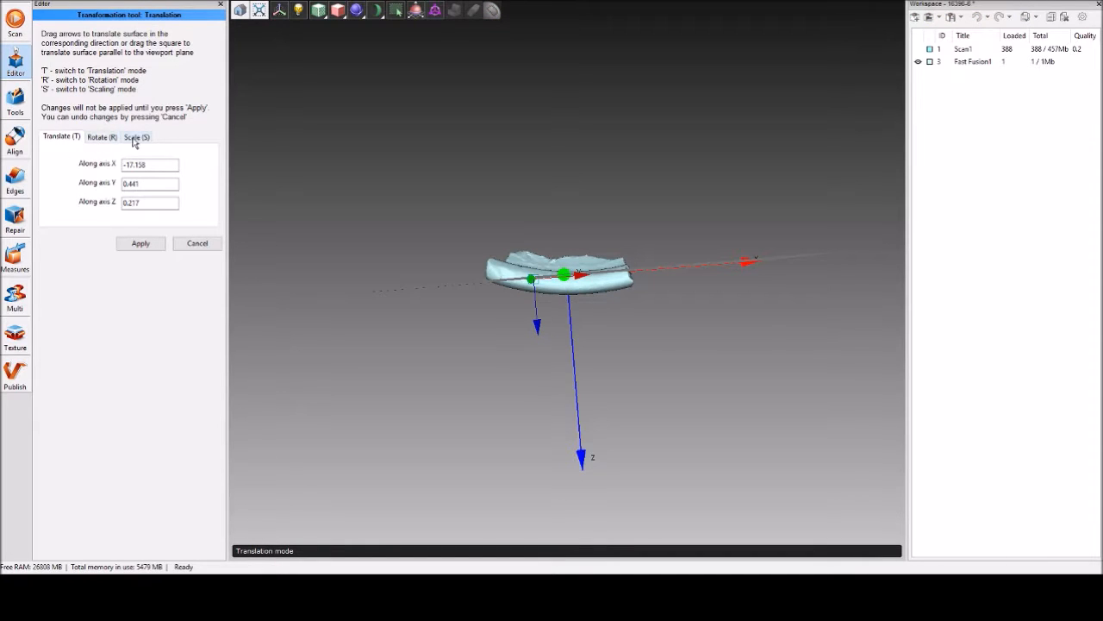
{"action": "left_click_drag", "start_coordinate": [485, 297], "coordinate": [502, 214]}
{"action": "left_click_drag", "start_coordinate": [532, 279], "coordinate": [594, 173]}
{"action": "left_click_drag", "start_coordinate": [510, 277], "coordinate": [551, 276]}
Rotate the mesh about a quarter turn so that its narrow end faces along the Z axis.
{"action": "left_click", "coordinate": [106, 140]}
{"action": "left_click_drag", "start_coordinate": [285, 278], "coordinate": [534, 335]}
{"action": "mouse_move", "coordinate": [575, 300]}
{"action": "left_mouse_down"}
{"action": "mouse_move", "coordinate": [586, 294]}
{"action": "mouse_move", "coordinate": [567, 246]}
{"action": "mouse_move", "coordinate": [548, 280]}
{"action": "mouse_move", "coordinate": [577, 299]}
{"action": "left_mouse_up"}
{"action": "left_click", "coordinate": [60, 128]}
{"action": "left_click_drag", "start_coordinate": [538, 360], "coordinate": [505, 334]}
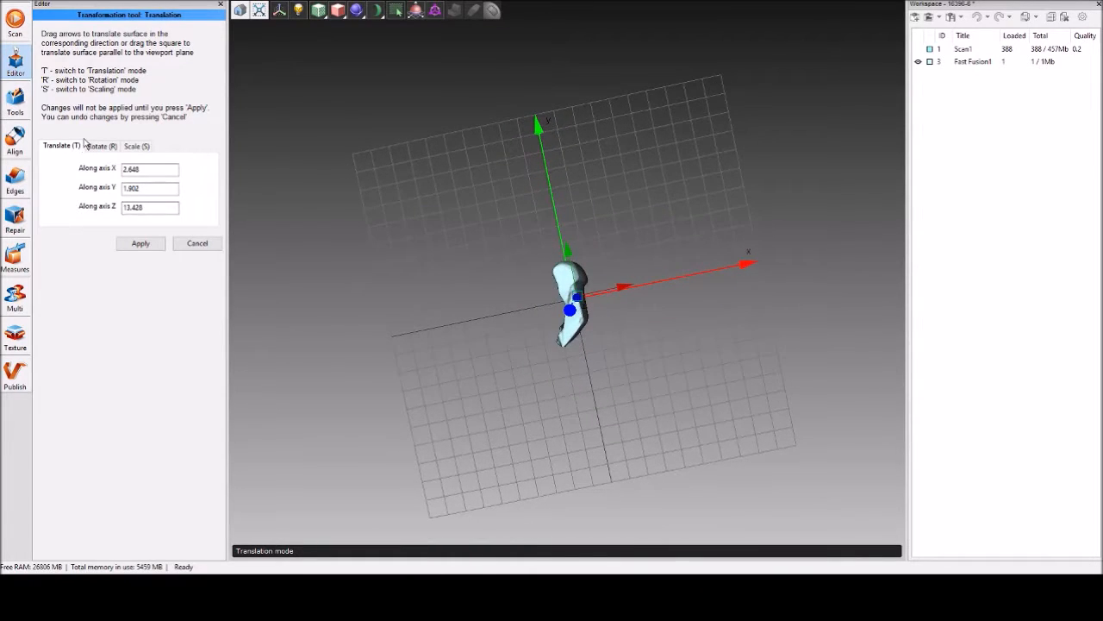
Rotate the mesh to about -101.4° around X, -8.9° around Y and -37.7° around Z.
{"action": "left_click", "coordinate": [100, 146]}
{"action": "left_click_drag", "start_coordinate": [619, 320], "coordinate": [583, 225]}
{"action": "left_click_drag", "start_coordinate": [573, 297], "coordinate": [594, 362]}
{"action": "left_click_drag", "start_coordinate": [870, 284], "coordinate": [831, 345]}
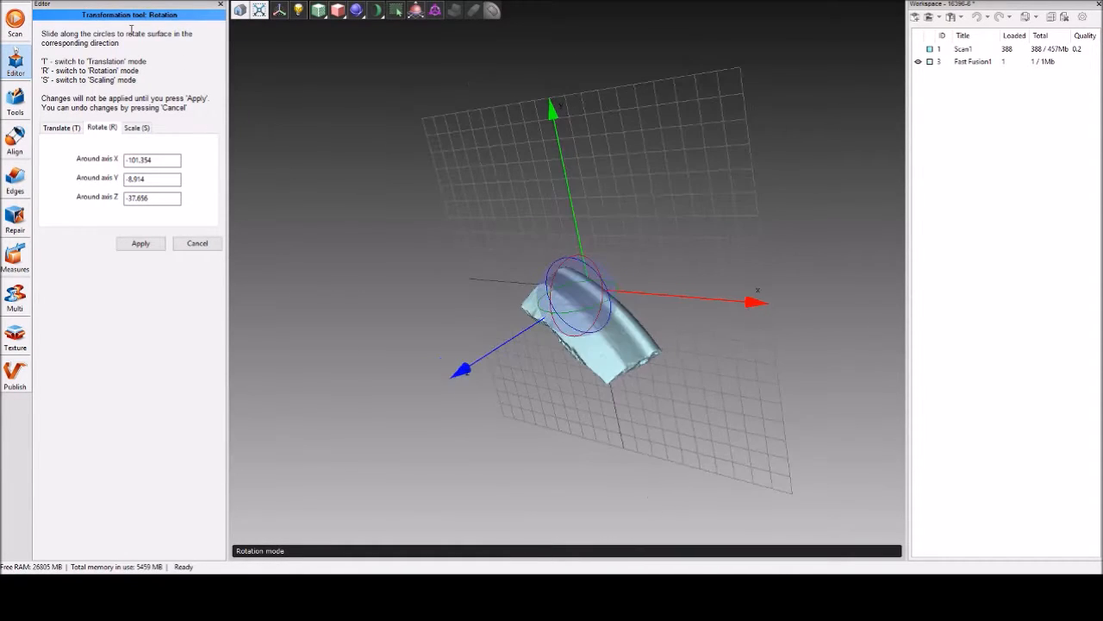
{"action": "left_click", "coordinate": [51, 12]}
{"action": "scroll", "coordinate": [621, 336], "scroll_direction": "up", "scroll_amount": 8}
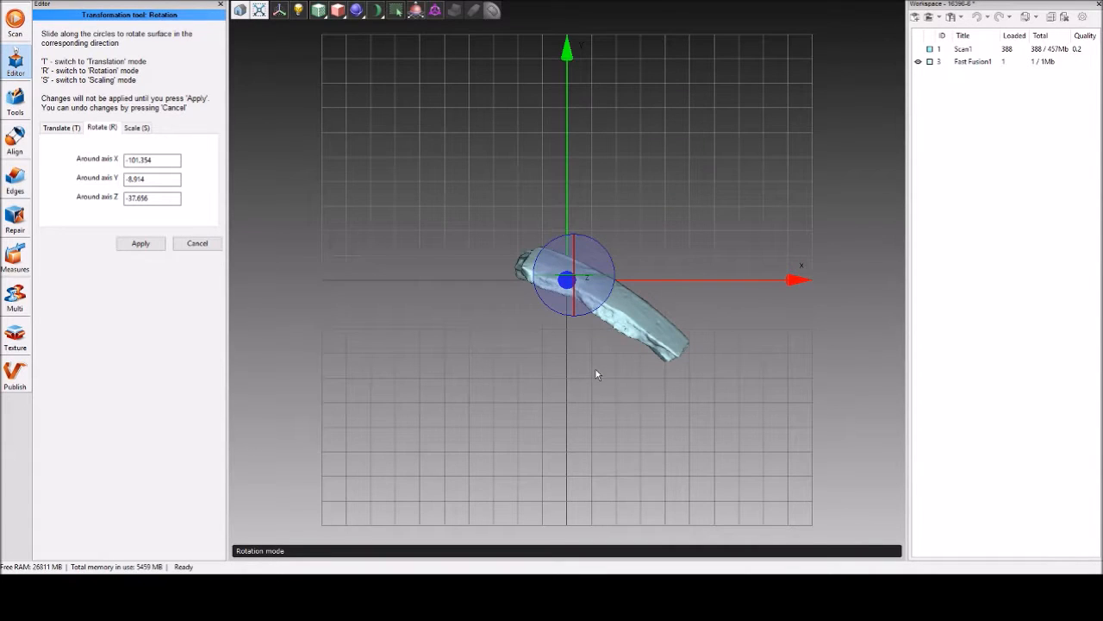
Turn the mesh lengthwise along the Z axis, to about -169.0° around X, 78.7° around Y and -165.1° around Z.
{"action": "left_click_drag", "start_coordinate": [552, 104], "coordinate": [754, 265]}
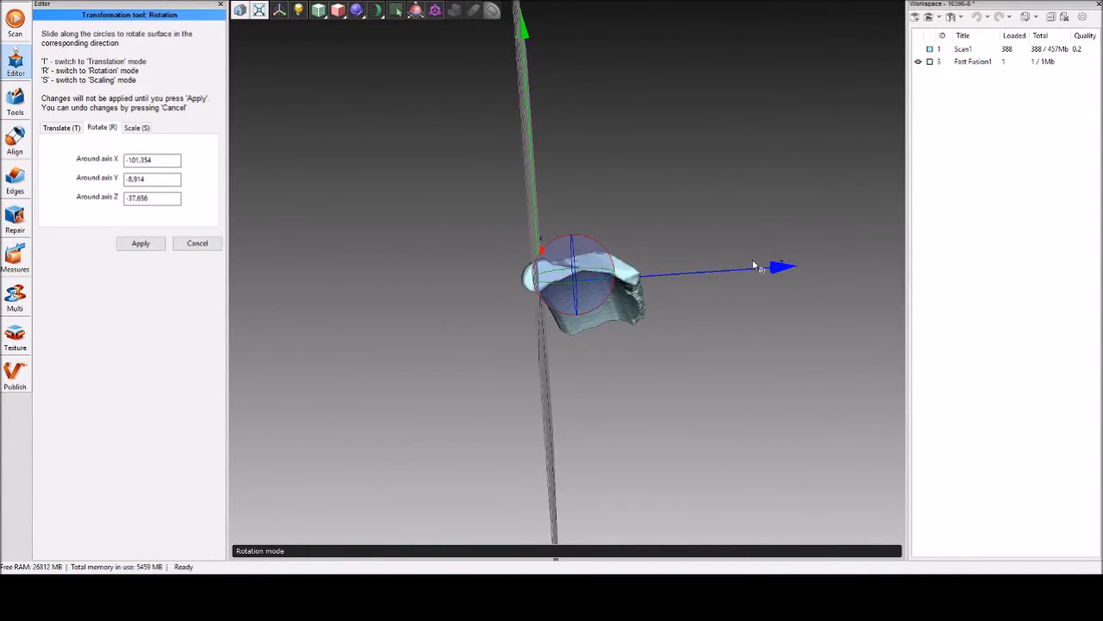
{"action": "left_click_drag", "start_coordinate": [610, 307], "coordinate": [541, 327]}
{"action": "left_click_drag", "start_coordinate": [655, 345], "coordinate": [413, 319]}
{"action": "left_click_drag", "start_coordinate": [662, 100], "coordinate": [706, 419]}
{"action": "left_click_drag", "start_coordinate": [610, 295], "coordinate": [609, 251]}
{"action": "left_click_drag", "start_coordinate": [473, 341], "coordinate": [462, 188]}
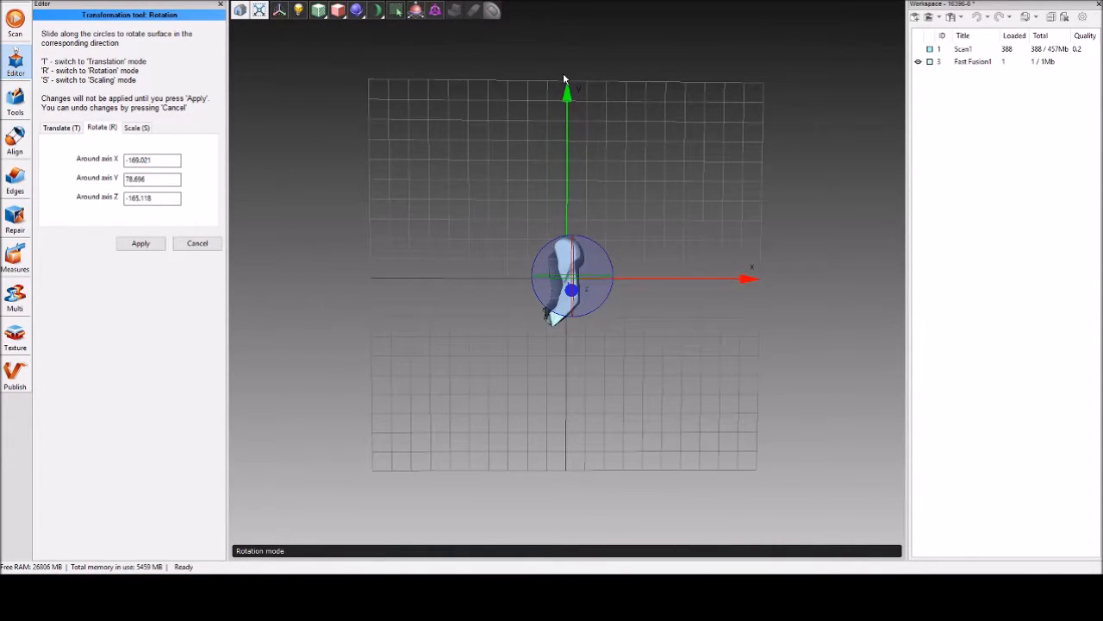
Rotate the mesh slightly around the X axis so that its long moulded edge runs parallel to the Z axis.
{"action": "mouse_move", "coordinate": [509, 140]}
{"action": "left_mouse_down"}
{"action": "mouse_move", "coordinate": [579, 338]}
{"action": "mouse_move", "coordinate": [772, 376]}
{"action": "mouse_move", "coordinate": [548, 309]}
{"action": "mouse_move", "coordinate": [549, 274]}
{"action": "left_mouse_up"}
{"action": "left_click_drag", "start_coordinate": [648, 400], "coordinate": [538, 336]}
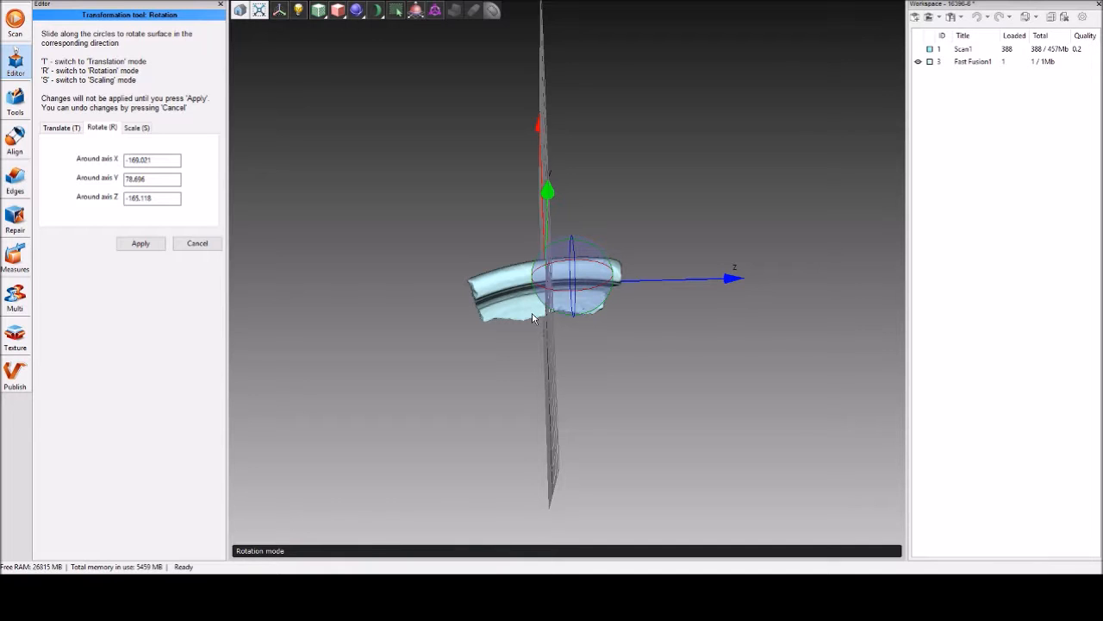
{"action": "left_click_drag", "start_coordinate": [503, 384], "coordinate": [577, 272]}
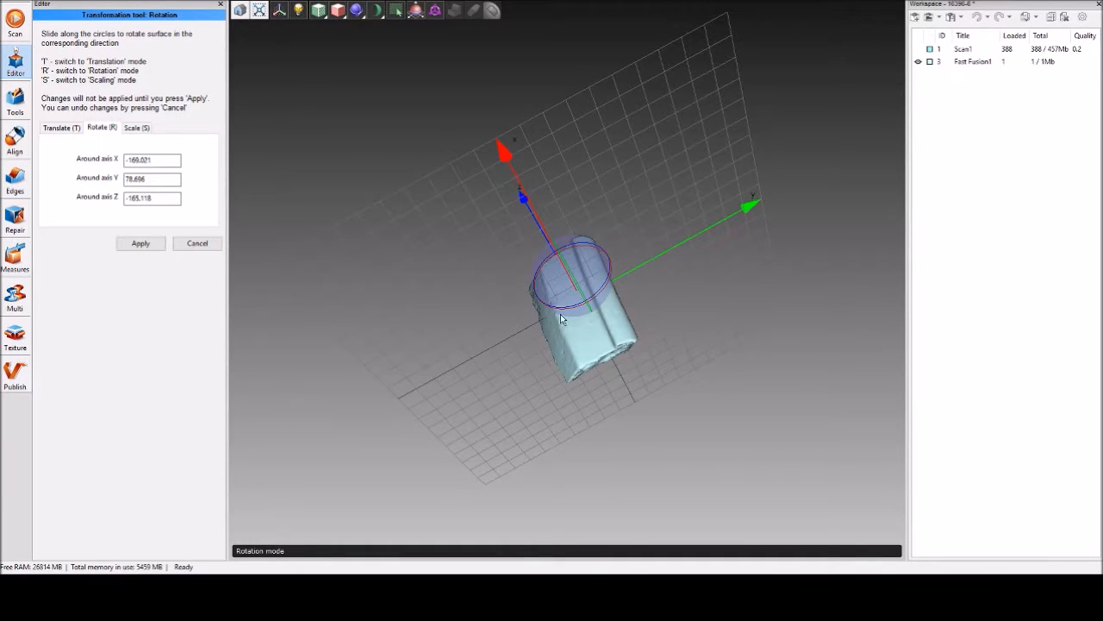
{"action": "left_click_drag", "start_coordinate": [560, 297], "coordinate": [678, 384]}
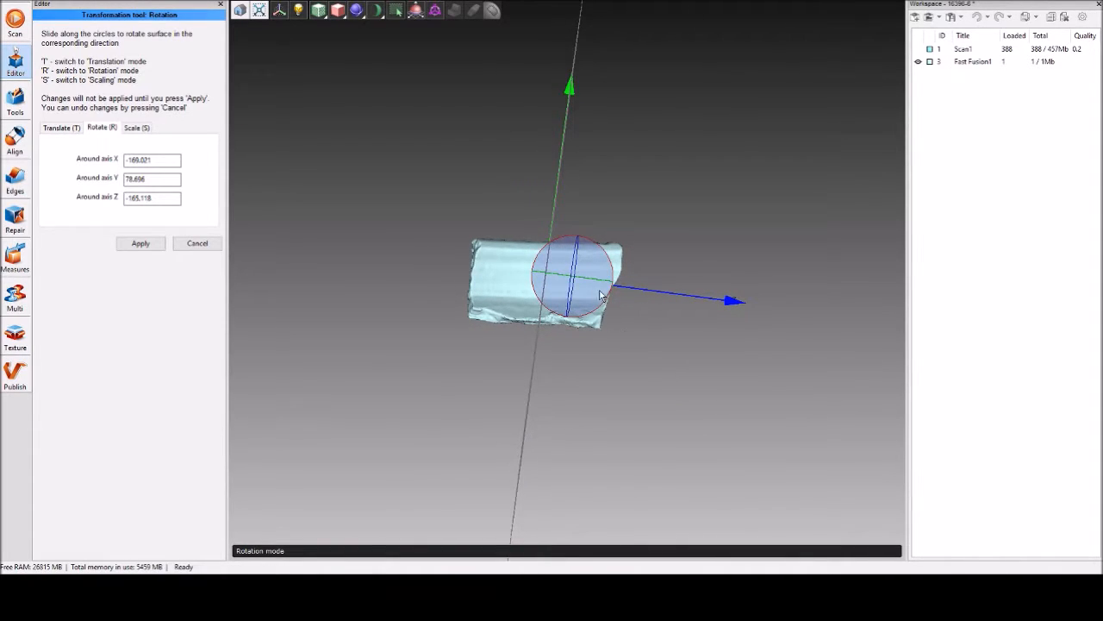
{"action": "left_click_drag", "start_coordinate": [606, 301], "coordinate": [606, 310]}
{"action": "left_click_drag", "start_coordinate": [598, 351], "coordinate": [520, 392]}
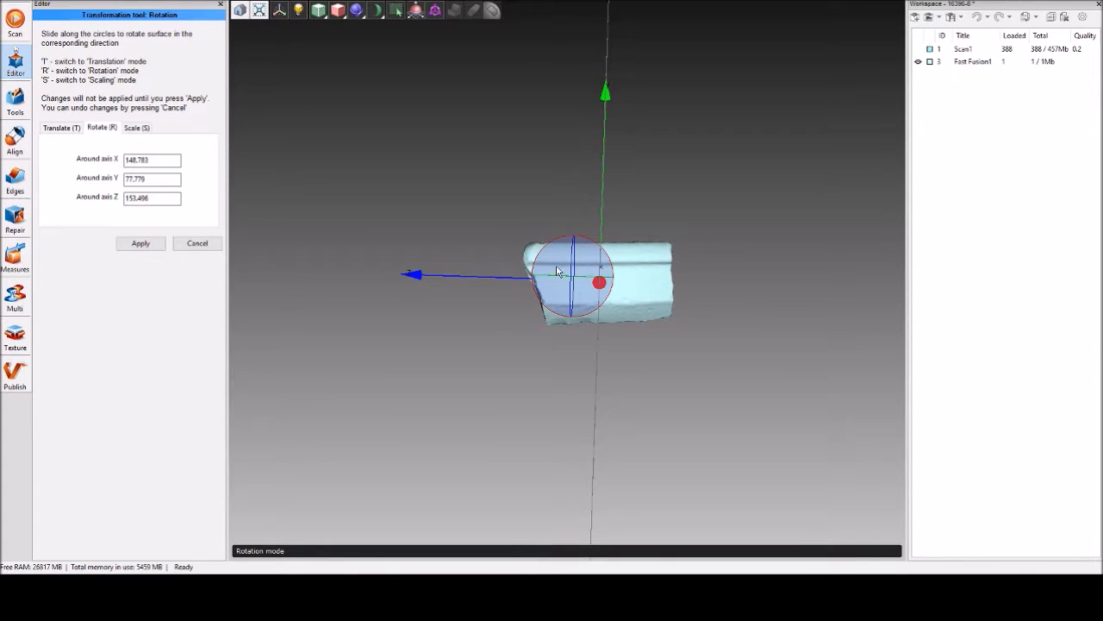
{"action": "left_click_drag", "start_coordinate": [609, 305], "coordinate": [604, 303]}
{"action": "left_click_drag", "start_coordinate": [514, 347], "coordinate": [543, 379]}
Translate the mesh to about X 1.2, Y -17.7, Z 53.6 so that one corner meets the coordinate origin.
{"action": "left_click", "coordinate": [68, 130]}
{"action": "left_click_drag", "start_coordinate": [483, 453], "coordinate": [594, 331]}
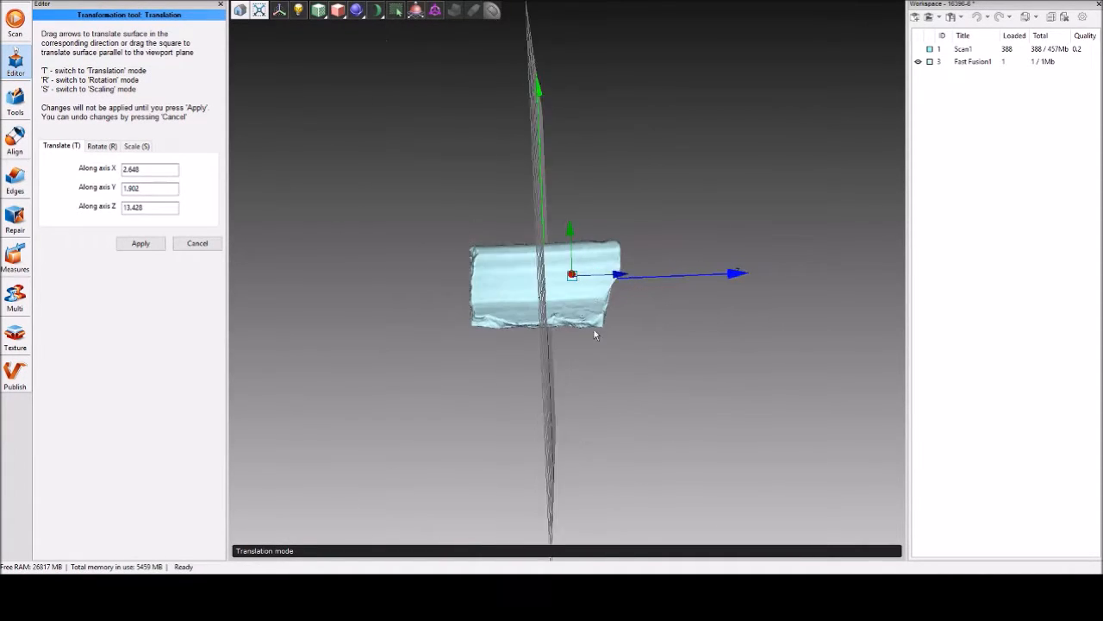
{"action": "left_click_drag", "start_coordinate": [573, 280], "coordinate": [657, 312]}
{"action": "left_click_drag", "start_coordinate": [671, 269], "coordinate": [664, 422]}
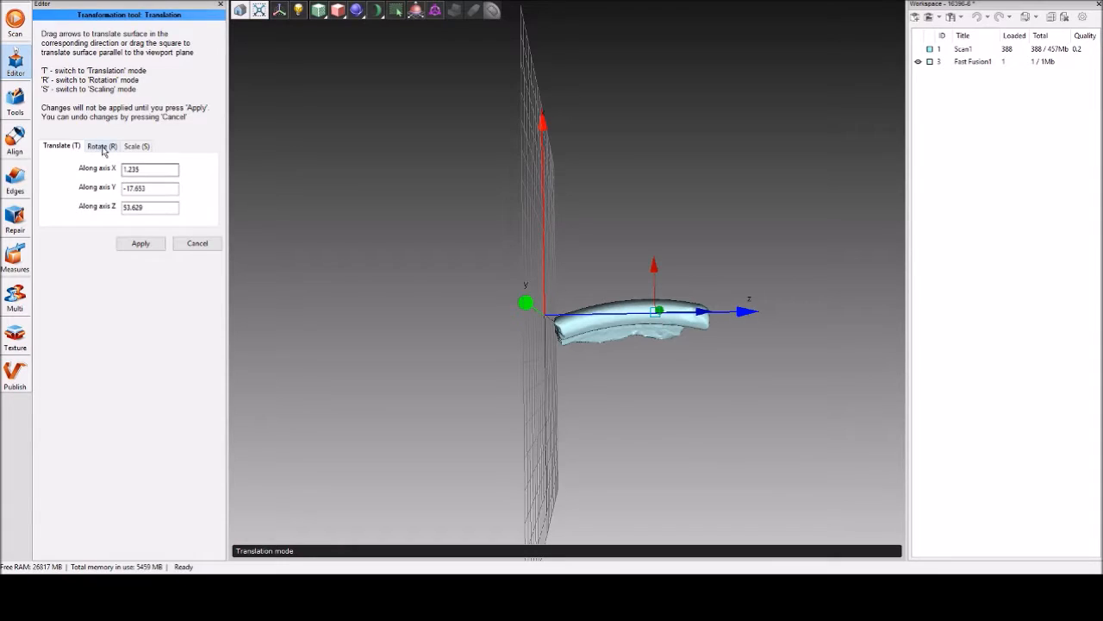
Rotate the mesh about -3.6° around the Y axis, to a Y angle of about 82.0°.
{"action": "key", "text": "r"}
{"action": "left_click_drag", "start_coordinate": [686, 342], "coordinate": [688, 346]}
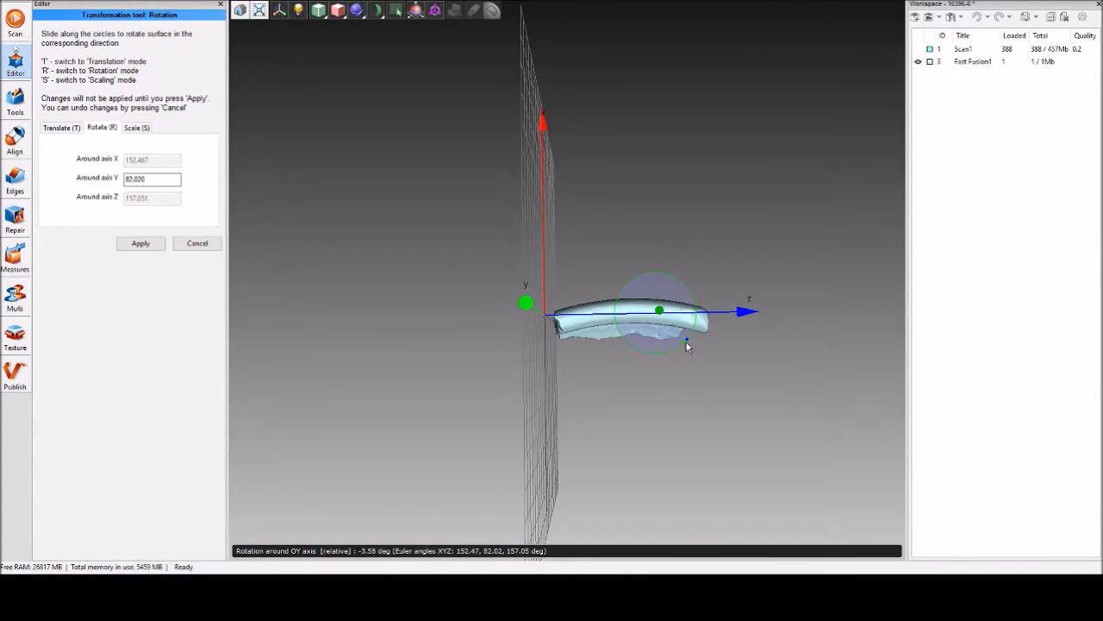
{"action": "left_click", "coordinate": [64, 128]}
Try a fine freehand rotation around the X axis to align the mesh's upper edge with the Z axis.
{"action": "left_click_drag", "start_coordinate": [394, 402], "coordinate": [560, 414]}
{"action": "left_click_drag", "start_coordinate": [549, 341], "coordinate": [985, 356]}
{"action": "scroll", "coordinate": [660, 335], "scroll_direction": "up", "scroll_amount": 8}
{"action": "left_click_drag", "start_coordinate": [676, 349], "coordinate": [560, 322]}
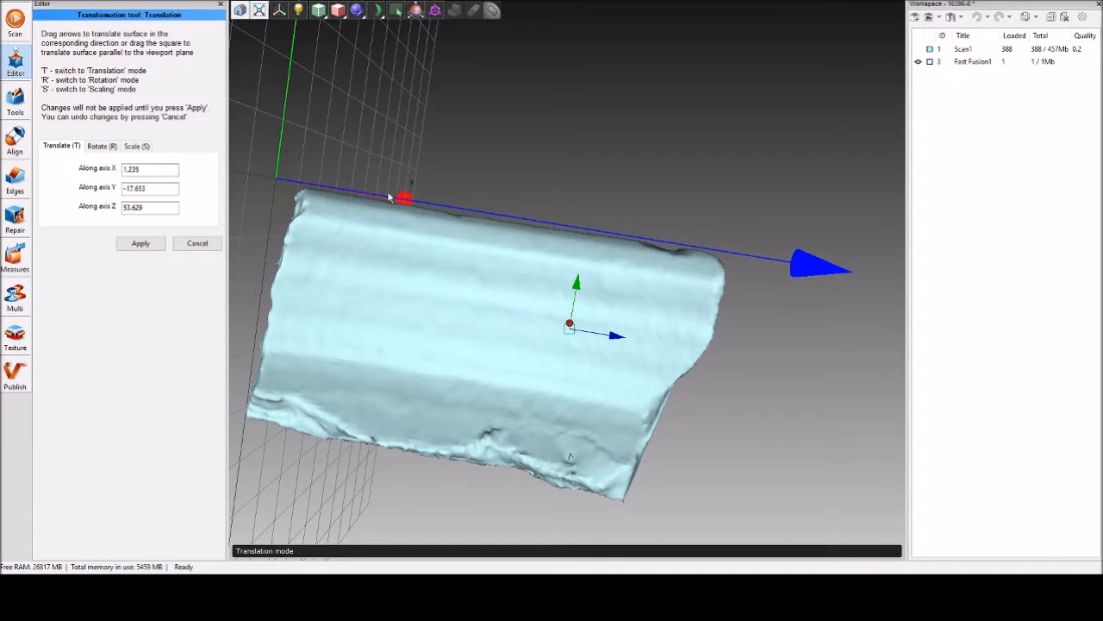
{"action": "left_click_drag", "start_coordinate": [444, 304], "coordinate": [492, 315]}
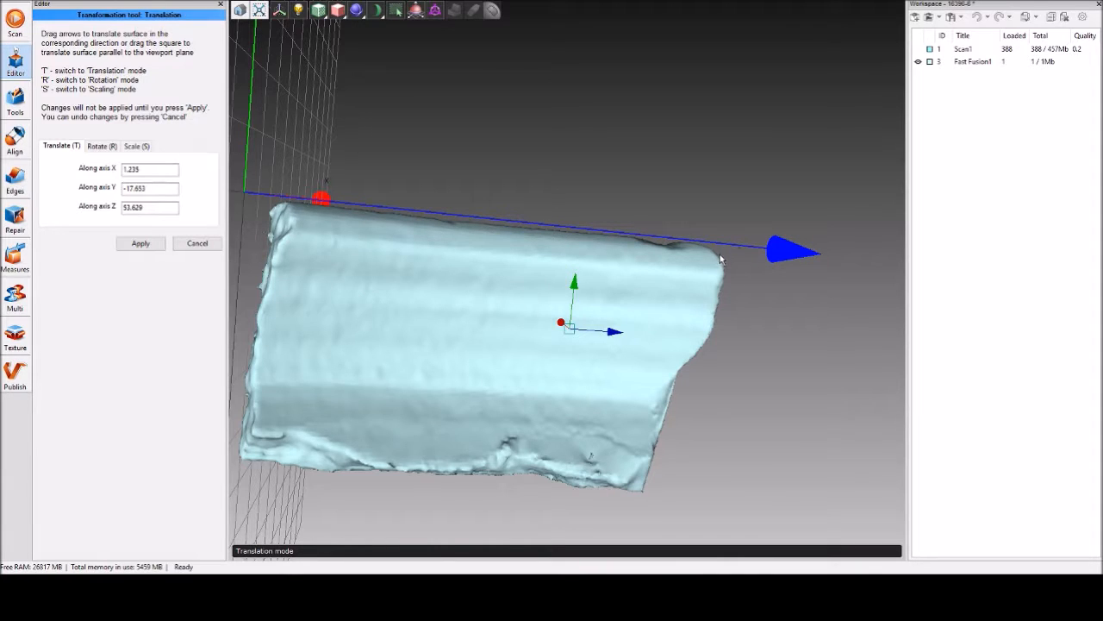
{"action": "left_click", "coordinate": [102, 147]}
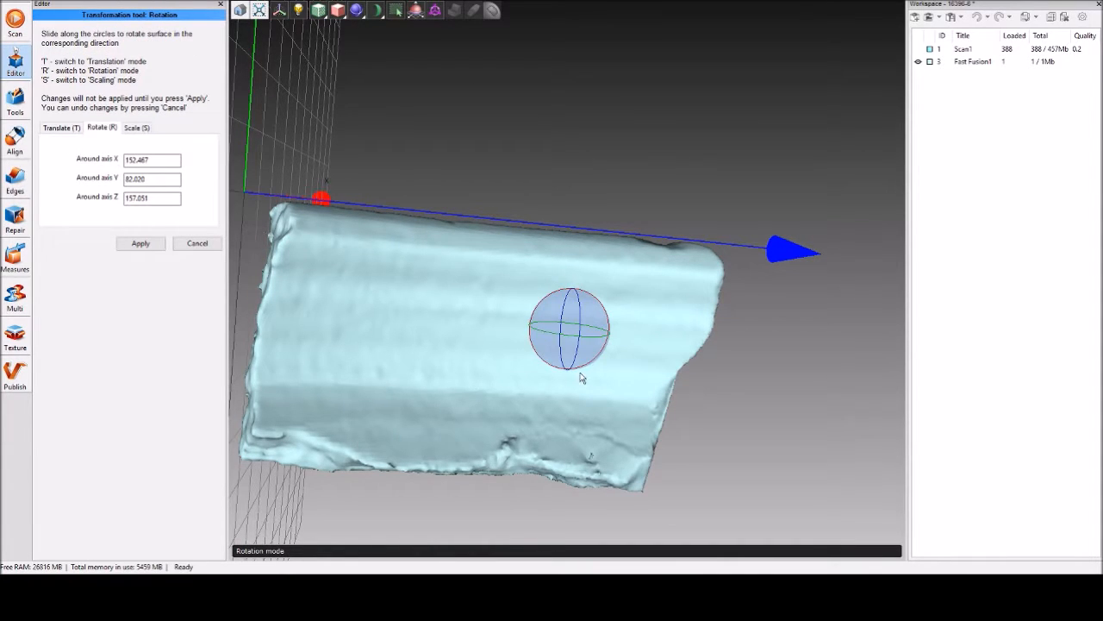
{"action": "left_click_drag", "start_coordinate": [584, 371], "coordinate": [583, 370]}
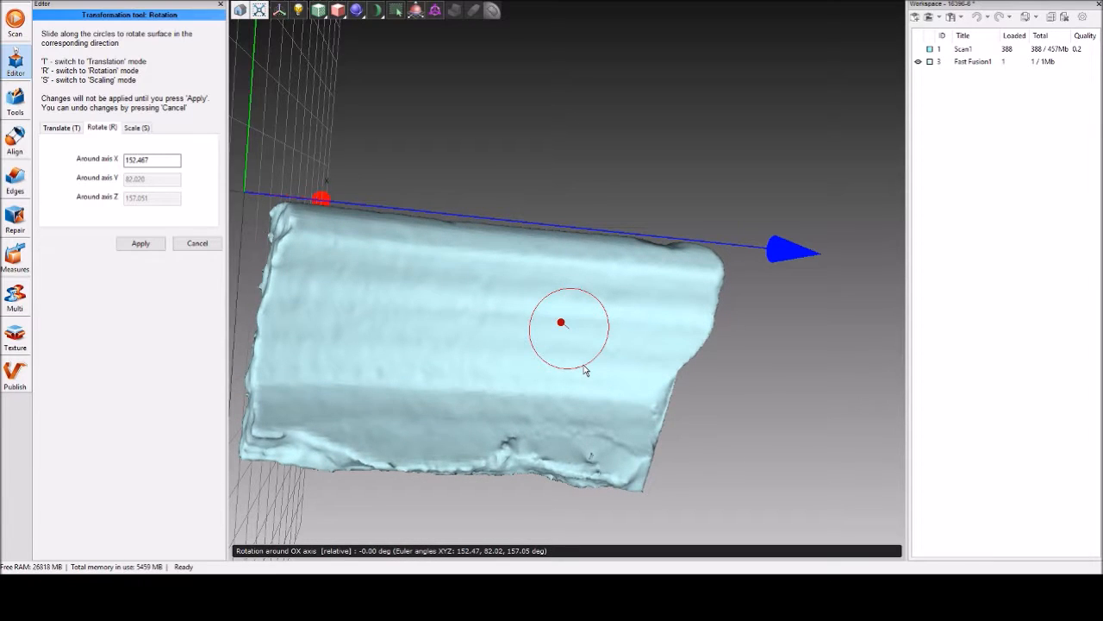
{"action": "left_click_drag", "start_coordinate": [584, 371], "coordinate": [584, 370]}
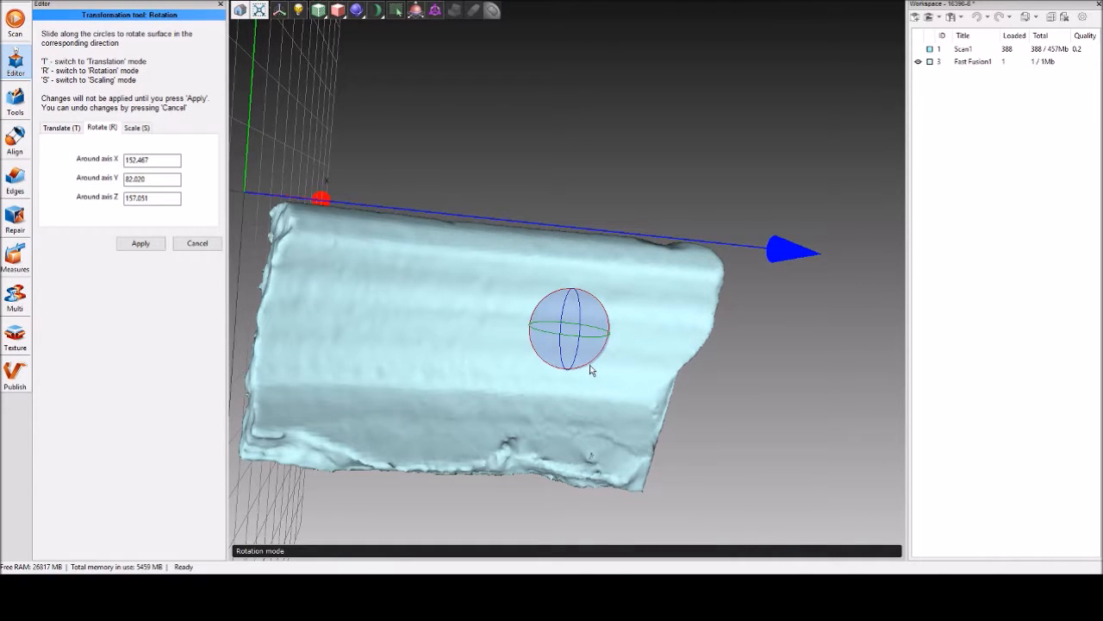
{"action": "left_click_drag", "start_coordinate": [591, 369], "coordinate": [590, 368]}
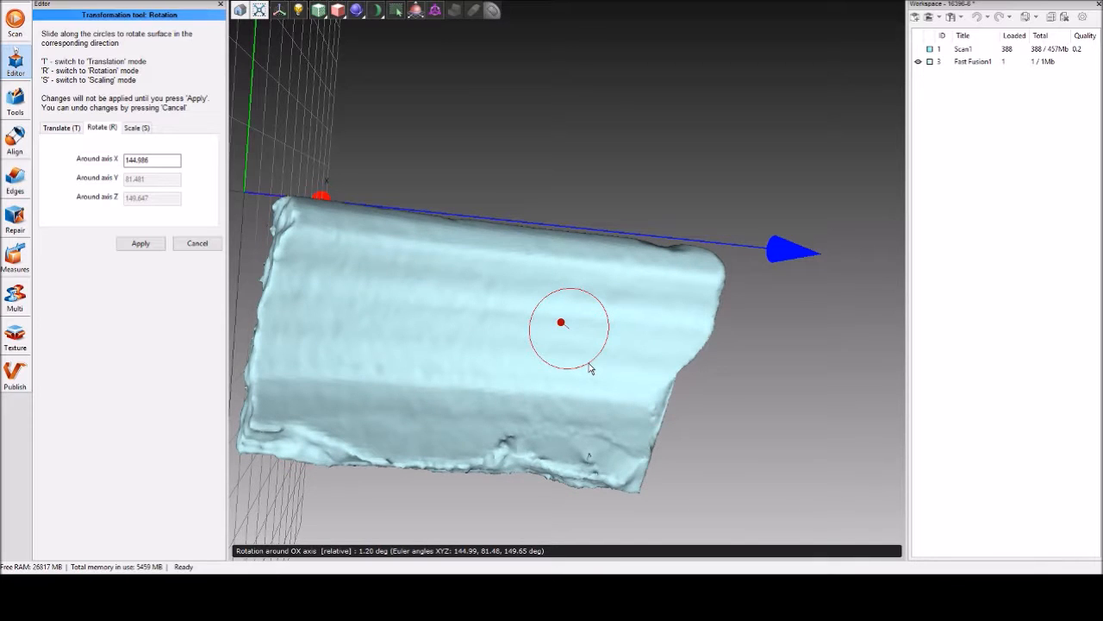
{"action": "left_click_drag", "start_coordinate": [591, 369], "coordinate": [592, 367]}
Set the rotation around the X axis to 150 and apply the transformation to the mesh.
{"action": "left_click_drag", "start_coordinate": [160, 160], "coordinate": [112, 159]}
{"action": "type", "text": "150"}
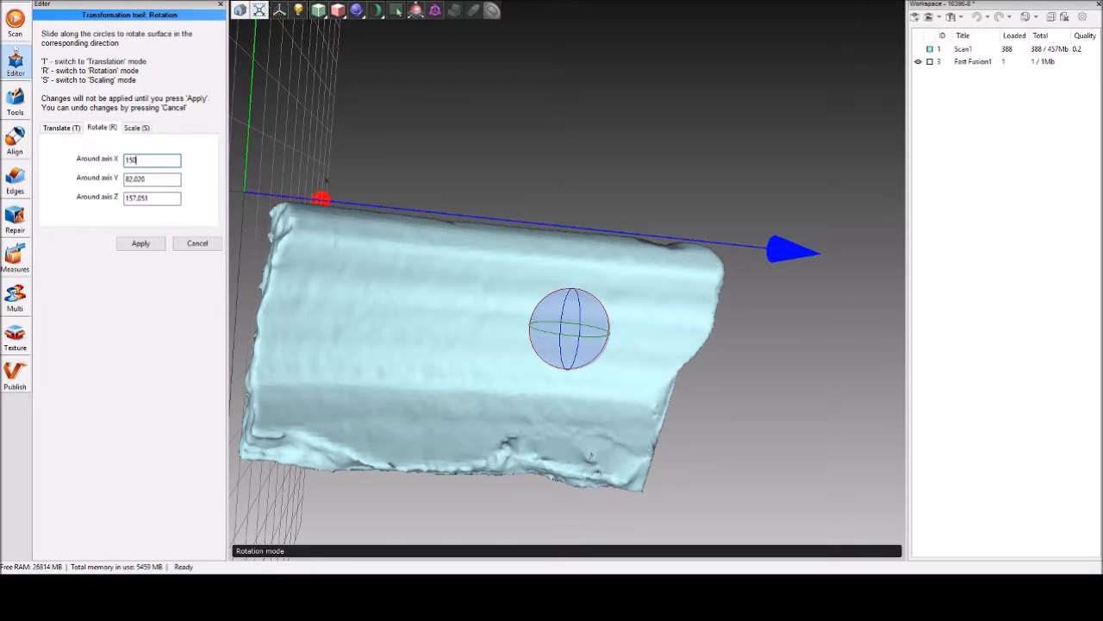
{"action": "left_click", "coordinate": [141, 243]}
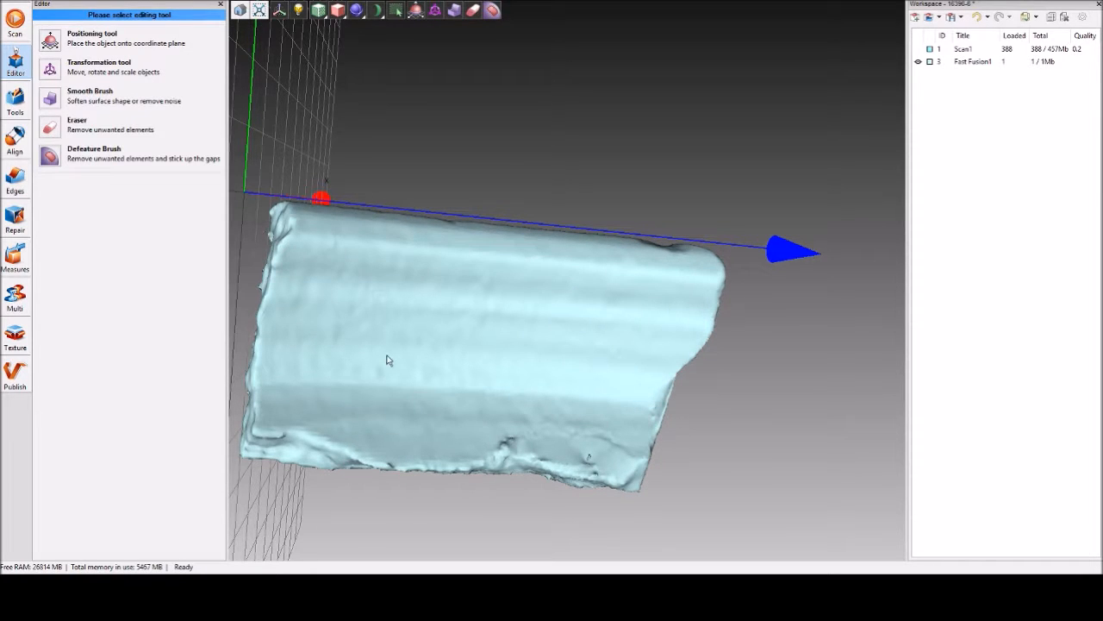
{"action": "left_click_drag", "start_coordinate": [399, 346], "coordinate": [368, 347]}
{"action": "left_click_drag", "start_coordinate": [466, 356], "coordinate": [569, 358]}
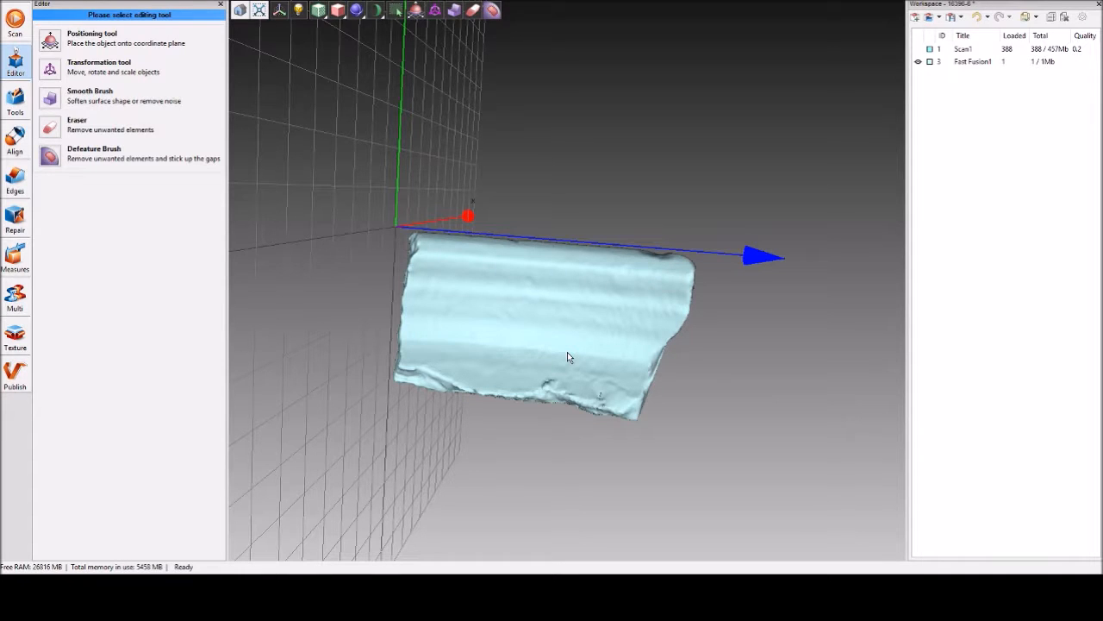
Translate the mesh with the Transformation tool to about X -17.6, Y 1.4, Z 4.1, bringing its upper corner near the origin.
{"action": "left_click_drag", "start_coordinate": [535, 412], "coordinate": [403, 389]}
{"action": "left_click_drag", "start_coordinate": [556, 352], "coordinate": [461, 356]}
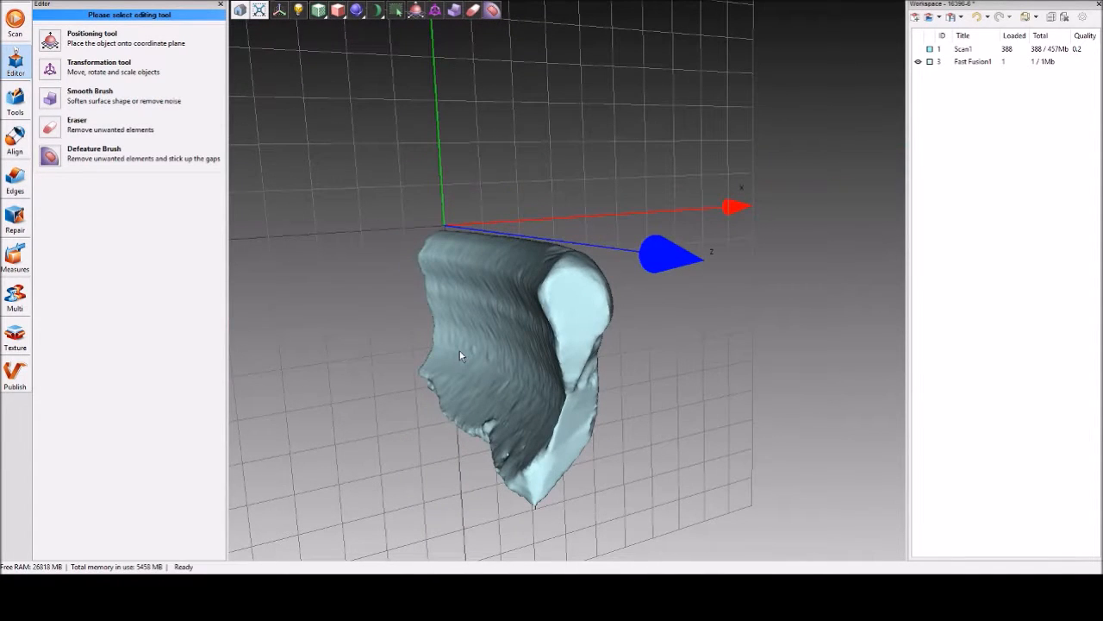
{"action": "left_click", "coordinate": [49, 71]}
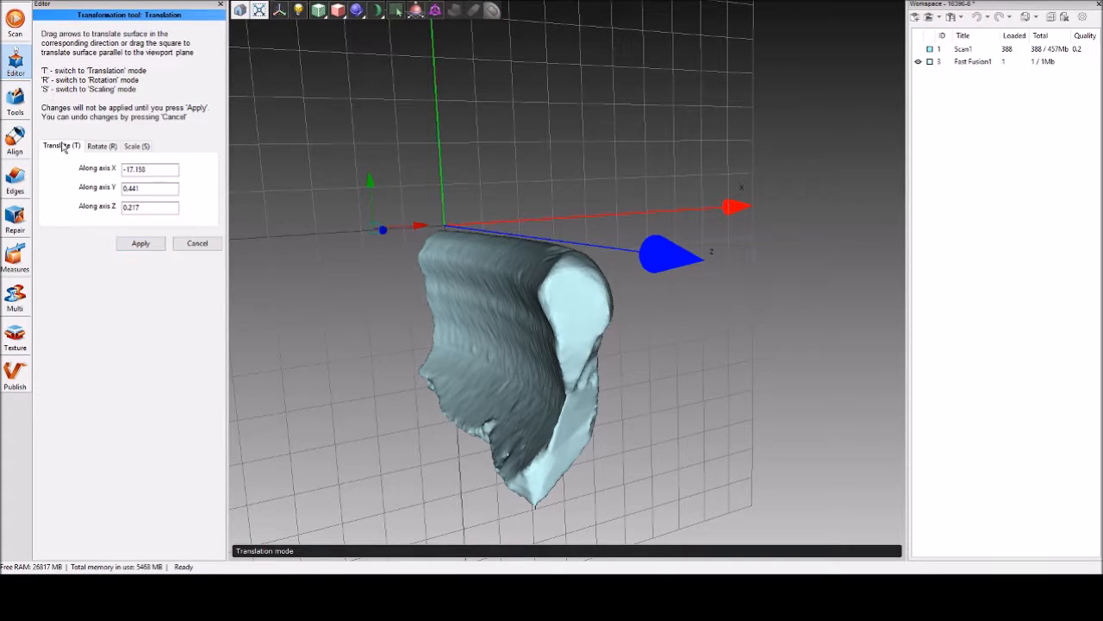
{"action": "left_click_drag", "start_coordinate": [358, 279], "coordinate": [439, 414]}
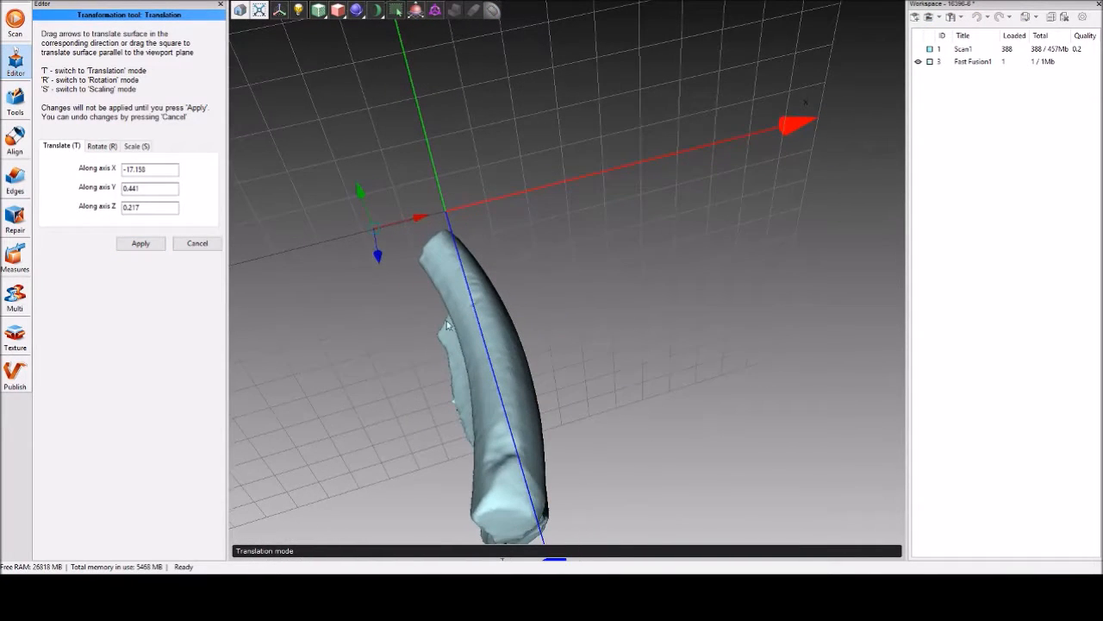
{"action": "left_click_drag", "start_coordinate": [360, 192], "coordinate": [443, 265]}
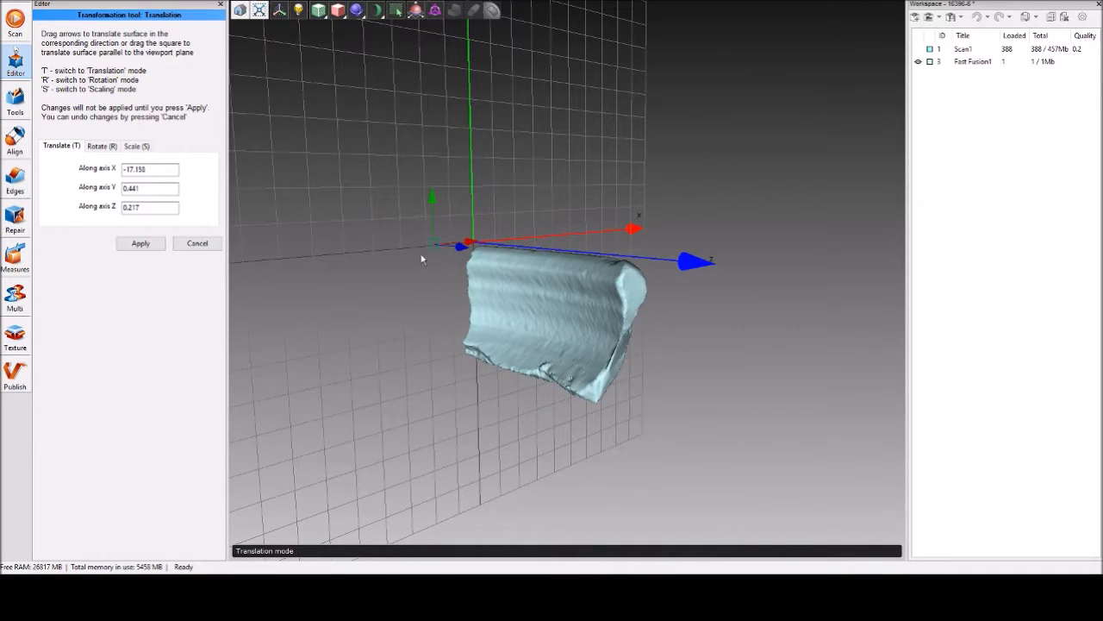
{"action": "mouse_move", "coordinate": [437, 247]}
{"action": "left_mouse_down"}
{"action": "mouse_move", "coordinate": [389, 191]}
{"action": "mouse_move", "coordinate": [488, 267]}
{"action": "mouse_move", "coordinate": [470, 239]}
{"action": "mouse_move", "coordinate": [443, 245]}
{"action": "mouse_move", "coordinate": [385, 224]}
{"action": "mouse_move", "coordinate": [438, 243]}
{"action": "left_mouse_up"}
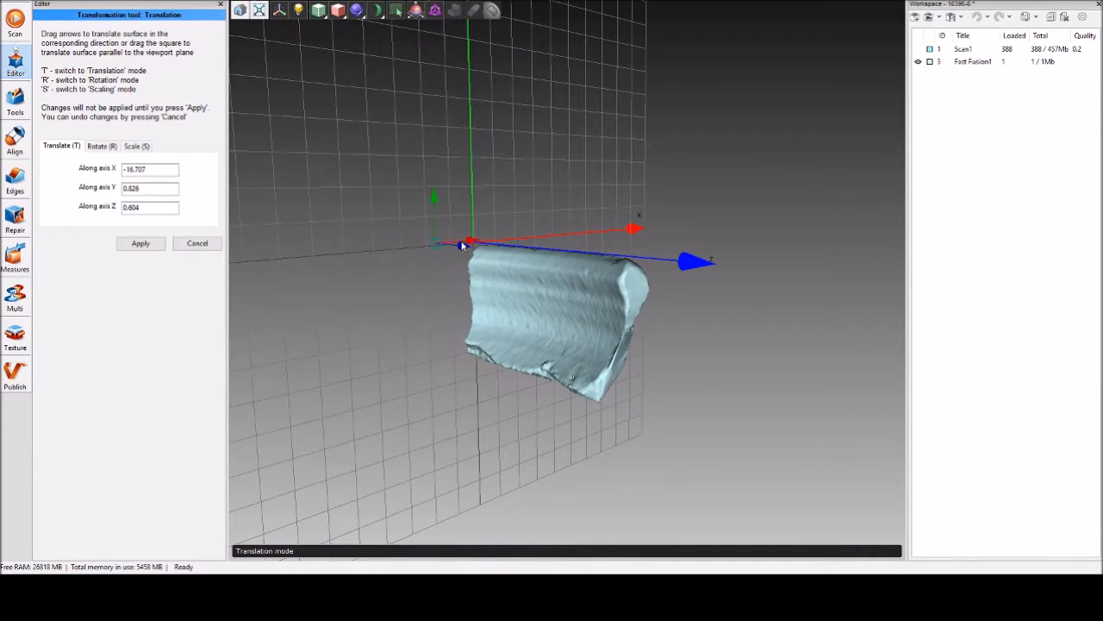
{"action": "mouse_move", "coordinate": [434, 199]}
{"action": "left_mouse_down"}
{"action": "mouse_move", "coordinate": [428, 91]}
{"action": "mouse_move", "coordinate": [433, 229]}
{"action": "mouse_move", "coordinate": [431, 143]}
{"action": "mouse_move", "coordinate": [442, 207]}
{"action": "left_mouse_up"}
{"action": "mouse_move", "coordinate": [470, 242]}
{"action": "left_mouse_down"}
{"action": "mouse_move", "coordinate": [535, 234]}
{"action": "mouse_move", "coordinate": [462, 248]}
{"action": "left_mouse_up"}
{"action": "left_click", "coordinate": [433, 196]}
{"action": "left_click_drag", "start_coordinate": [673, 190], "coordinate": [567, 321]}
{"action": "left_click_drag", "start_coordinate": [480, 241], "coordinate": [484, 235]}
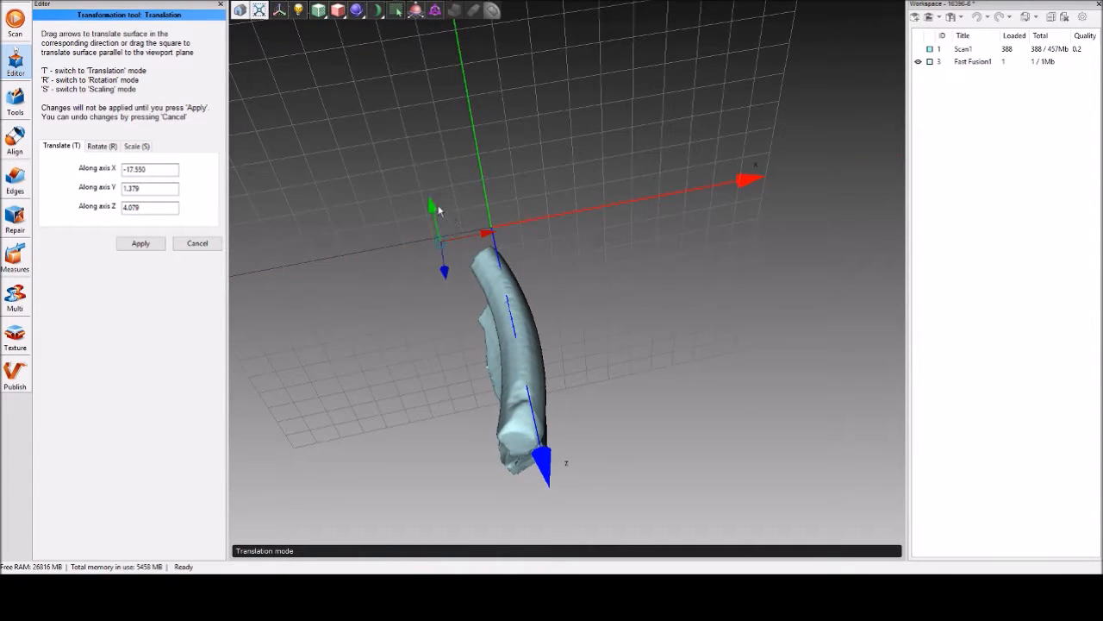
Fine-tune the mesh's translation along the Y axis to about 0.4 so its upper edge sits against the Z axis.
{"action": "left_click_drag", "start_coordinate": [433, 205], "coordinate": [437, 219]}
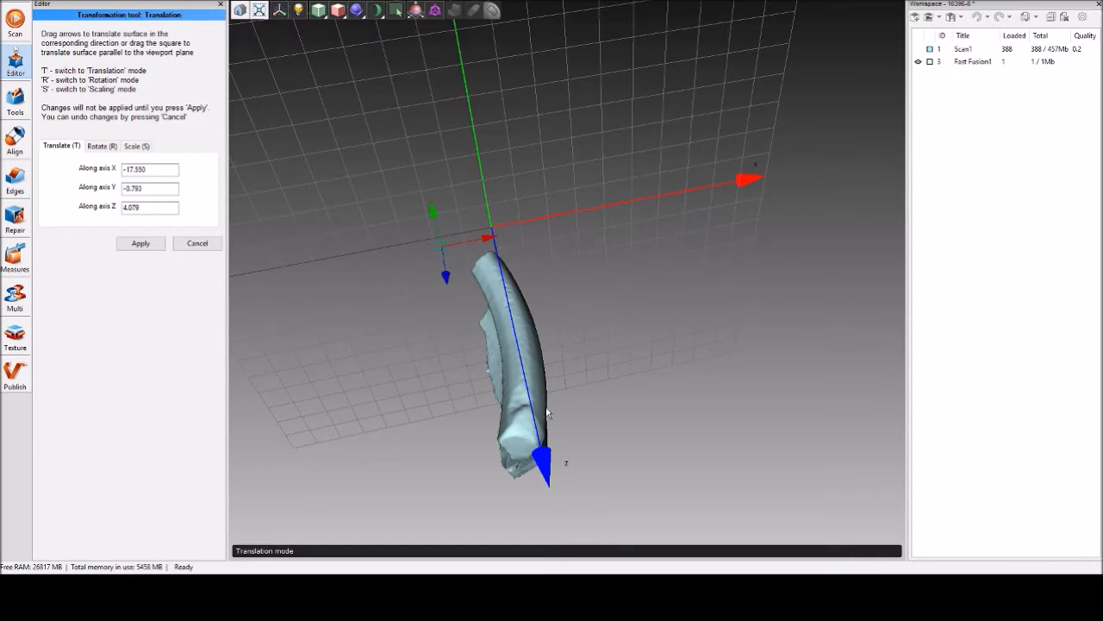
{"action": "left_click_drag", "start_coordinate": [436, 215], "coordinate": [436, 208]}
{"action": "left_click_drag", "start_coordinate": [436, 208], "coordinate": [436, 212]}
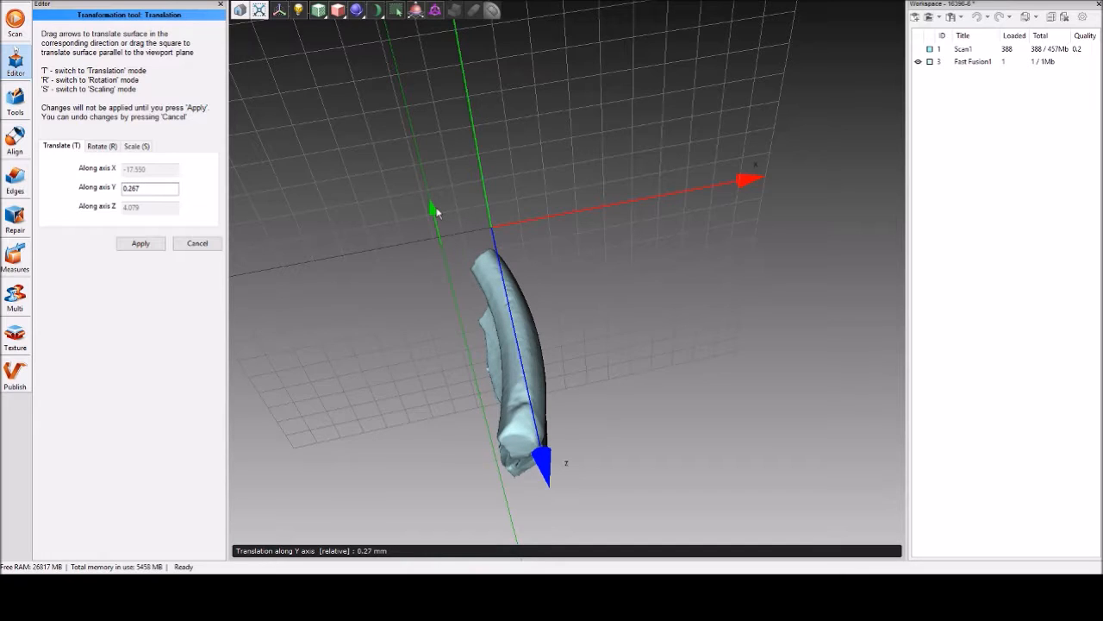
{"action": "left_click_drag", "start_coordinate": [436, 211], "coordinate": [437, 210]}
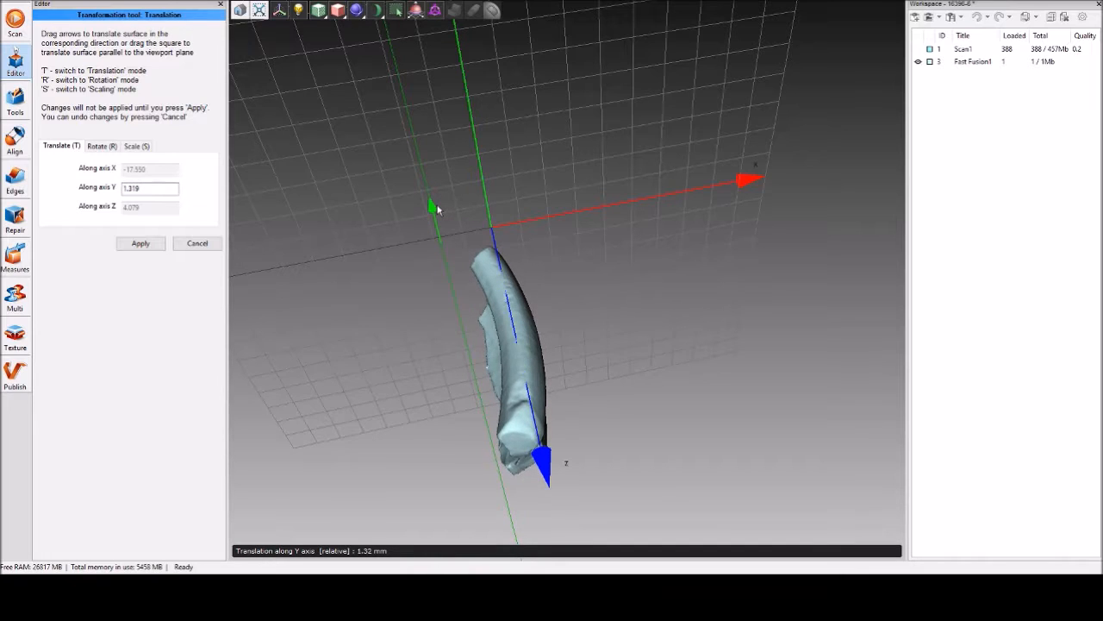
{"action": "left_click_drag", "start_coordinate": [437, 209], "coordinate": [438, 211]}
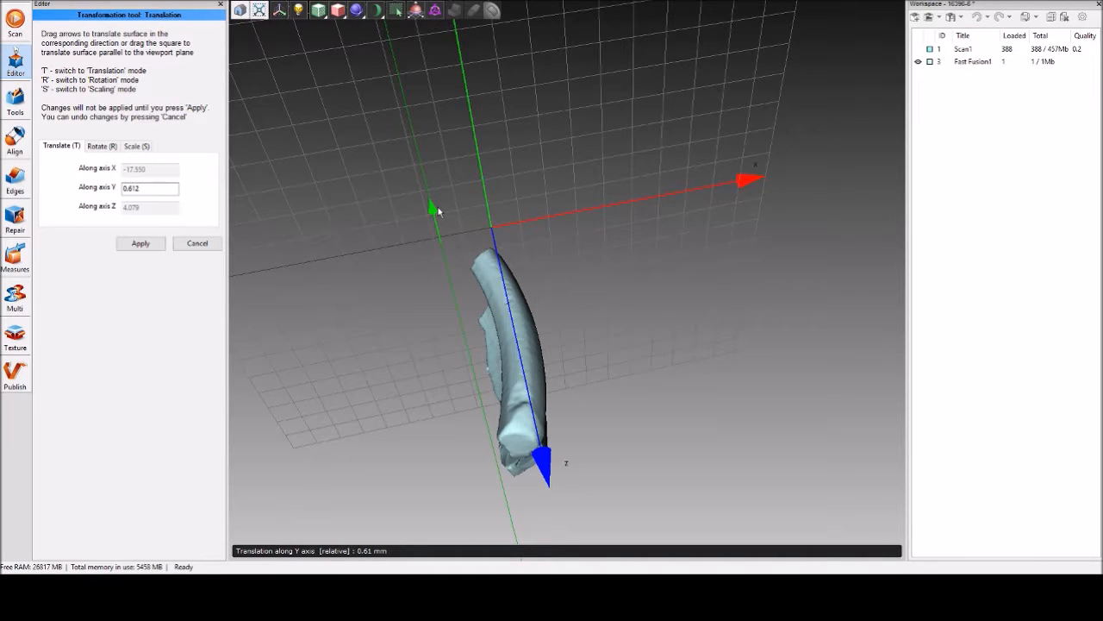
{"action": "left_click_drag", "start_coordinate": [419, 255], "coordinate": [177, 221]}
{"action": "left_click_drag", "start_coordinate": [510, 285], "coordinate": [597, 312]}
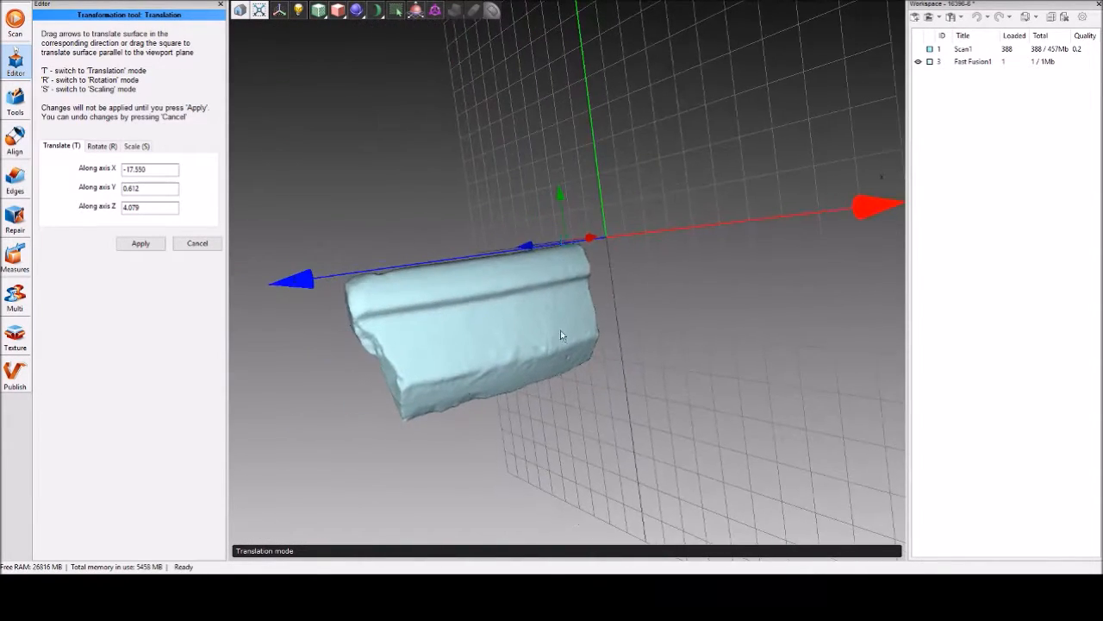
{"action": "left_click_drag", "start_coordinate": [436, 190], "coordinate": [597, 297]}
{"action": "left_click_drag", "start_coordinate": [571, 209], "coordinate": [569, 205]}
Rotate the mesh slightly freehand around the Z axis and raise it along the Y axis to about 2.6.
{"action": "left_click_drag", "start_coordinate": [490, 307], "coordinate": [517, 227]}
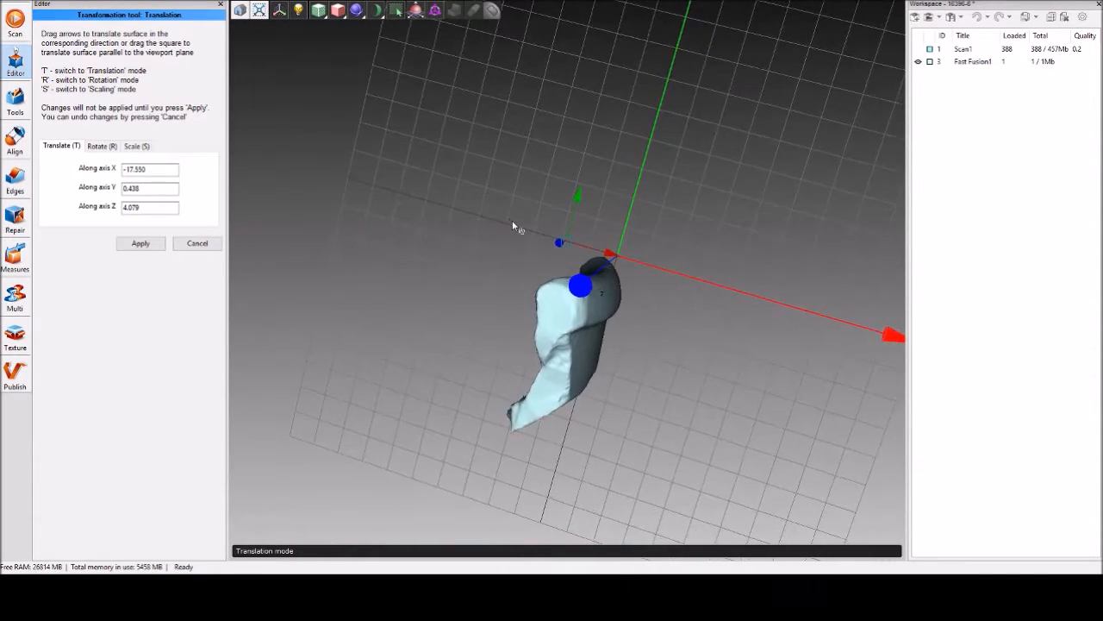
{"action": "left_click", "coordinate": [100, 146]}
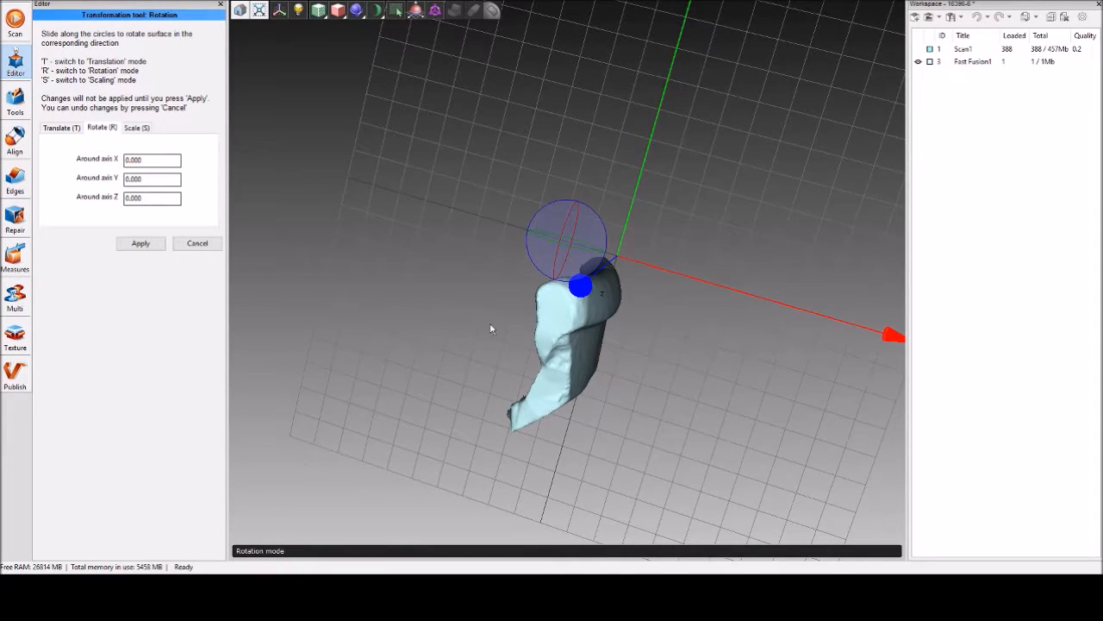
{"action": "left_click_drag", "start_coordinate": [490, 326], "coordinate": [494, 316]}
{"action": "left_click_drag", "start_coordinate": [582, 278], "coordinate": [579, 278]}
{"action": "left_click", "coordinate": [60, 128]}
{"action": "left_click_drag", "start_coordinate": [512, 239], "coordinate": [565, 201]}
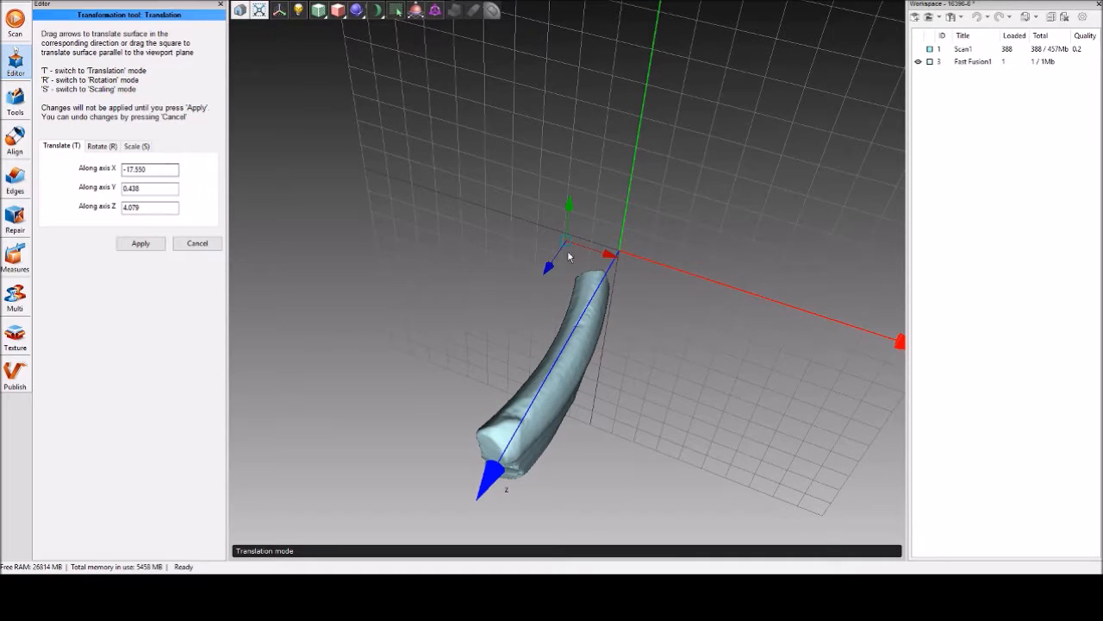
{"action": "left_click_drag", "start_coordinate": [569, 207], "coordinate": [571, 204]}
Rotate the mesh freehand around the Z axis to about -4.8°.
{"action": "left_click_drag", "start_coordinate": [406, 327], "coordinate": [466, 217]}
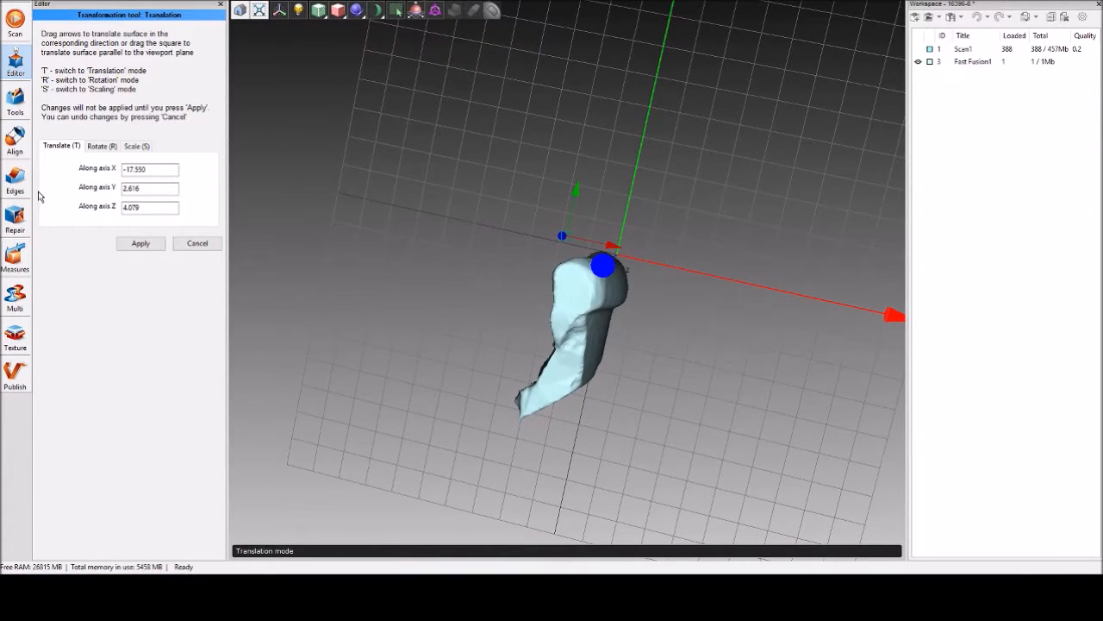
{"action": "left_click_drag", "start_coordinate": [395, 298], "coordinate": [447, 311]}
{"action": "left_click_drag", "start_coordinate": [608, 258], "coordinate": [473, 280]}
{"action": "left_click", "coordinate": [100, 147]}
{"action": "left_click_drag", "start_coordinate": [312, 295], "coordinate": [331, 285]}
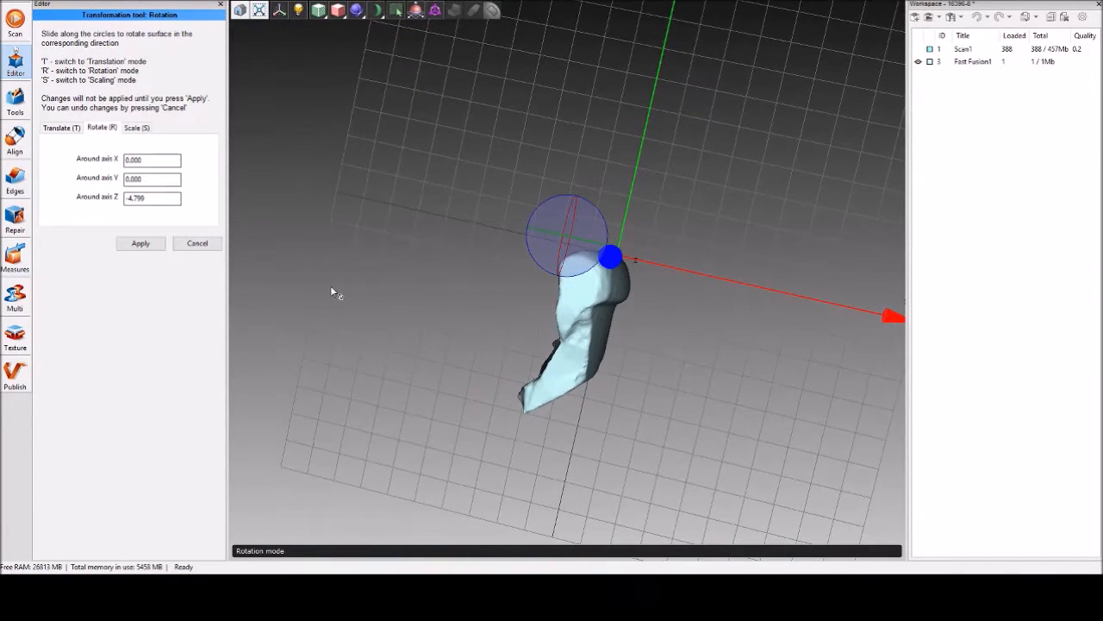
{"action": "left_click_drag", "start_coordinate": [384, 325], "coordinate": [601, 280]}
Translate the mesh along the Y axis to about 0.5 to bring its upper edge back against the Z axis.
{"action": "key", "text": "t"}
{"action": "left_click_drag", "start_coordinate": [420, 259], "coordinate": [396, 342]}
{"action": "left_click_drag", "start_coordinate": [576, 198], "coordinate": [574, 200]}
{"action": "left_click_drag", "start_coordinate": [564, 246], "coordinate": [576, 207]}
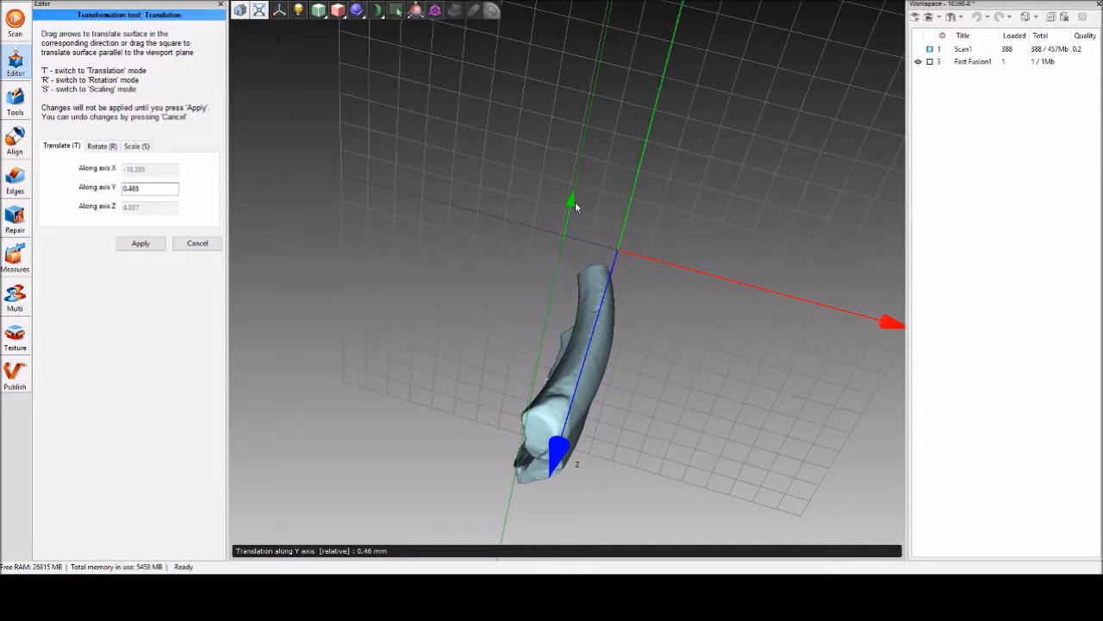
Rotate the mesh to about -2.2° around the Z axis and translate it along the Y axis to about 1.3.
{"action": "left_click_drag", "start_coordinate": [404, 340], "coordinate": [435, 255]}
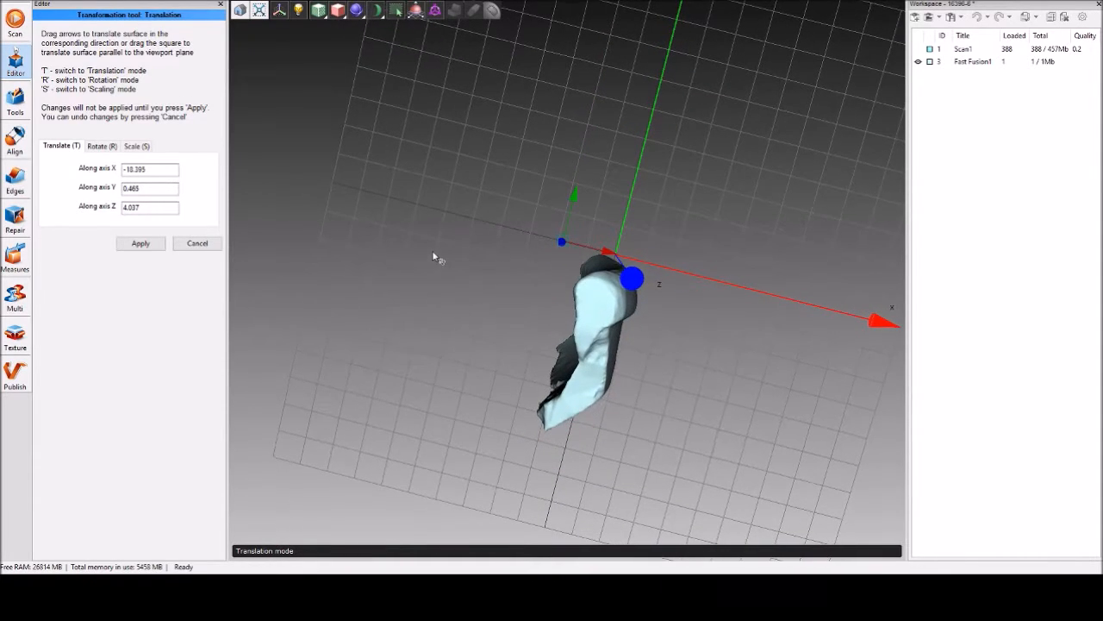
{"action": "left_click", "coordinate": [101, 146]}
{"action": "left_click_drag", "start_coordinate": [567, 281], "coordinate": [567, 284]}
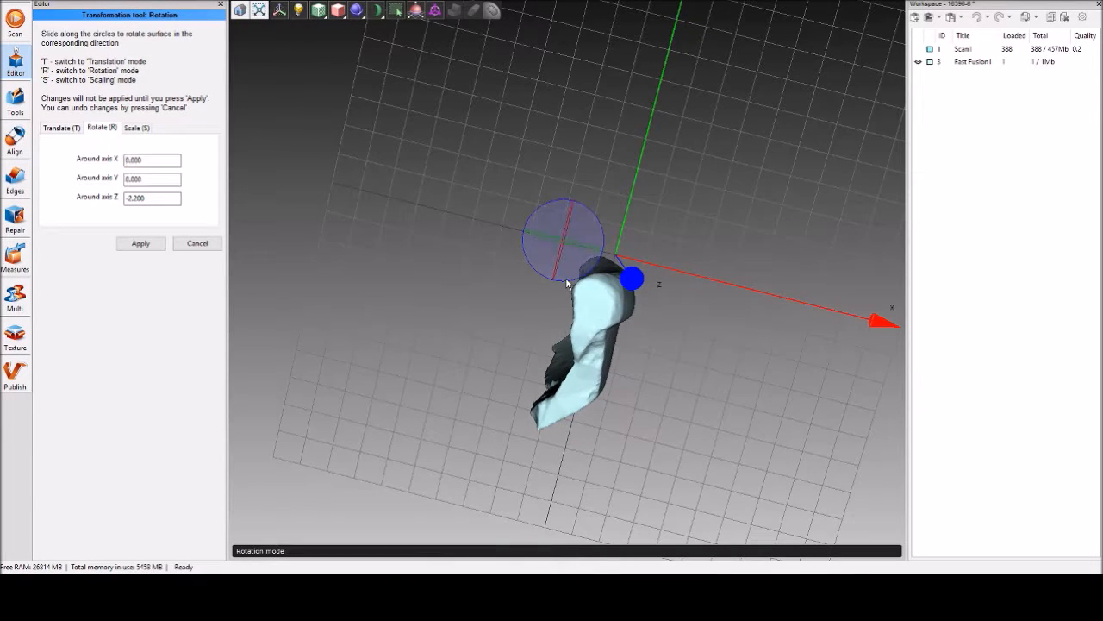
{"action": "left_click", "coordinate": [60, 128]}
{"action": "left_click_drag", "start_coordinate": [463, 212], "coordinate": [406, 290]}
{"action": "left_click_drag", "start_coordinate": [573, 200], "coordinate": [574, 194]}
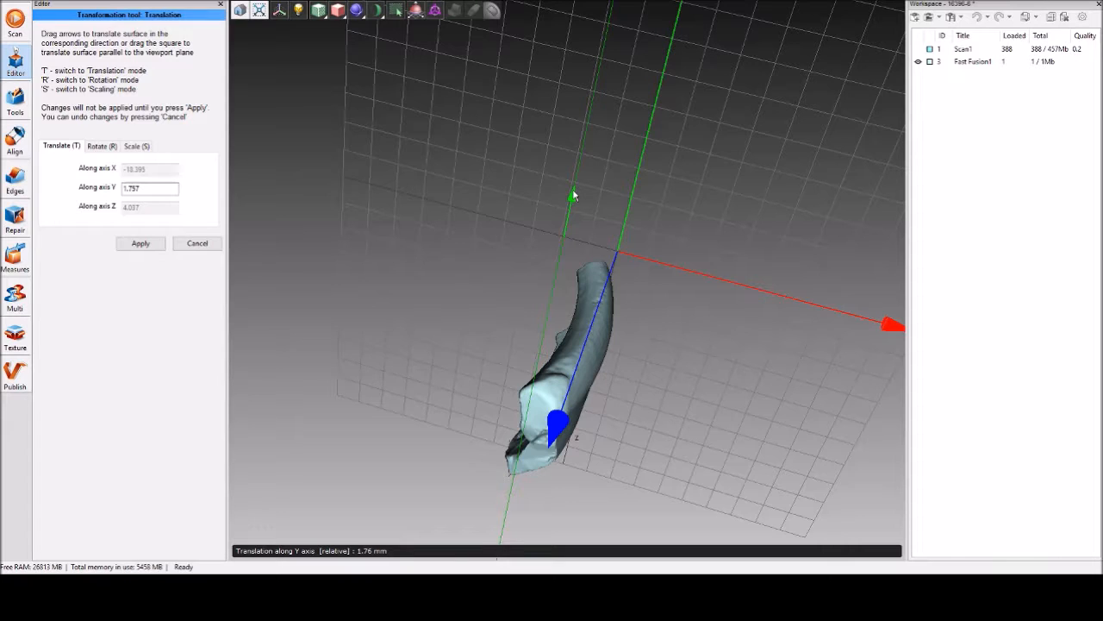
{"action": "left_click_drag", "start_coordinate": [573, 194], "coordinate": [573, 194]}
Examine from several sides how the mesh's upper edge lines up with the Z axis and the coordinate plane.
{"action": "left_click_drag", "start_coordinate": [542, 216], "coordinate": [303, 154]}
{"action": "scroll", "coordinate": [368, 269], "scroll_direction": "up", "scroll_amount": 3}
{"action": "middle_click_drag", "start_coordinate": [370, 269], "coordinate": [497, 261]}
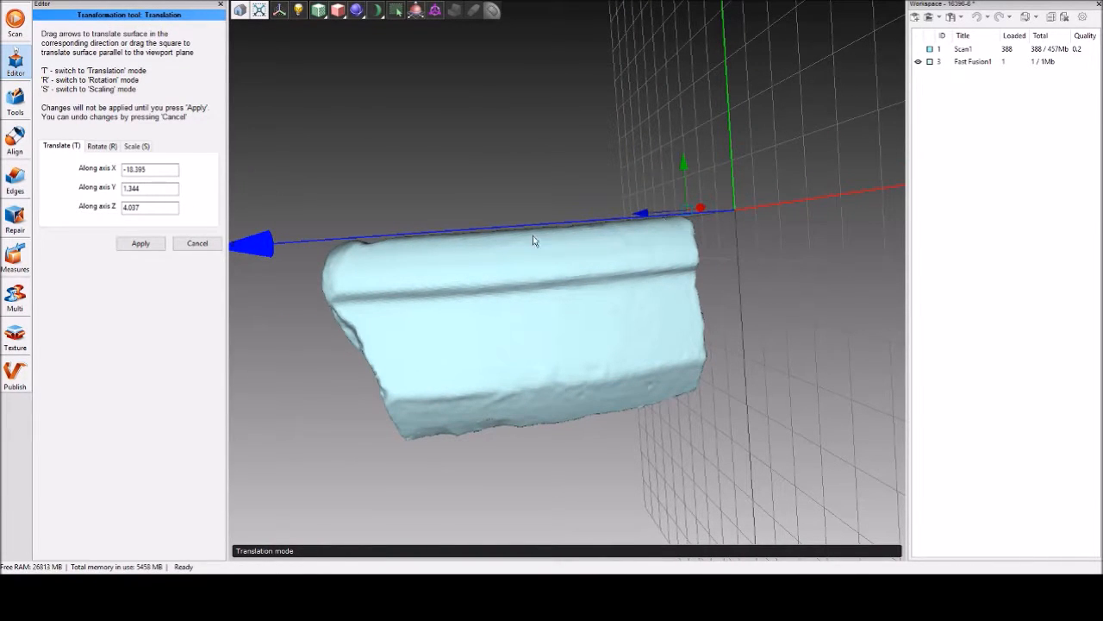
{"action": "mouse_move", "coordinate": [402, 164]}
{"action": "left_mouse_down"}
{"action": "mouse_move", "coordinate": [608, 185]}
{"action": "mouse_move", "coordinate": [399, 185]}
{"action": "left_mouse_up"}
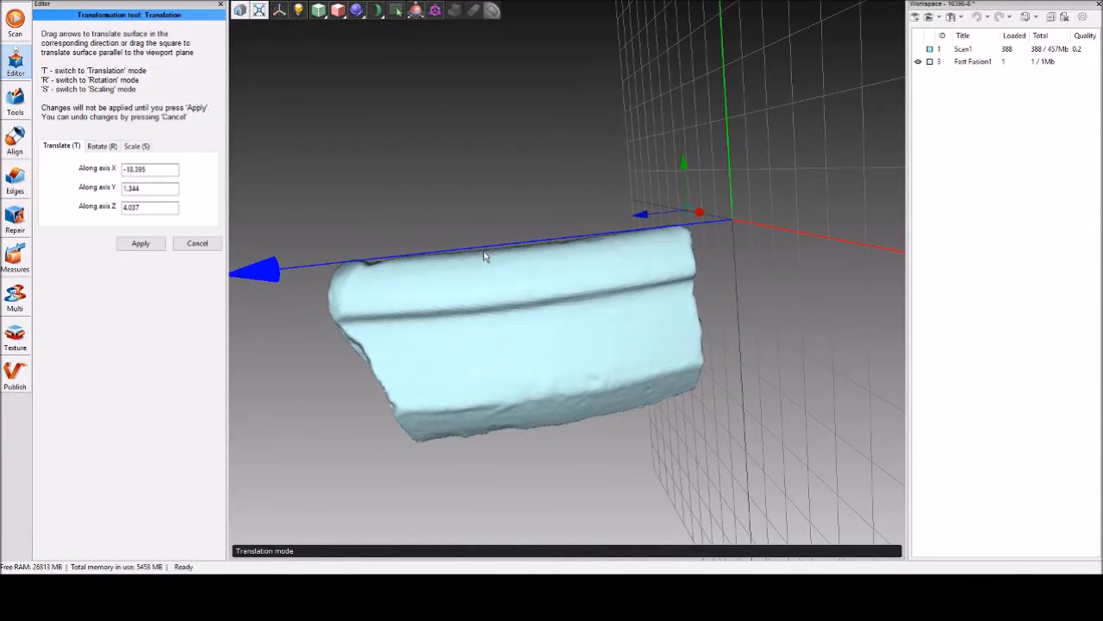
{"action": "left_click_drag", "start_coordinate": [561, 249], "coordinate": [560, 361]}
{"action": "scroll", "coordinate": [583, 232], "scroll_direction": "down", "scroll_amount": 3}
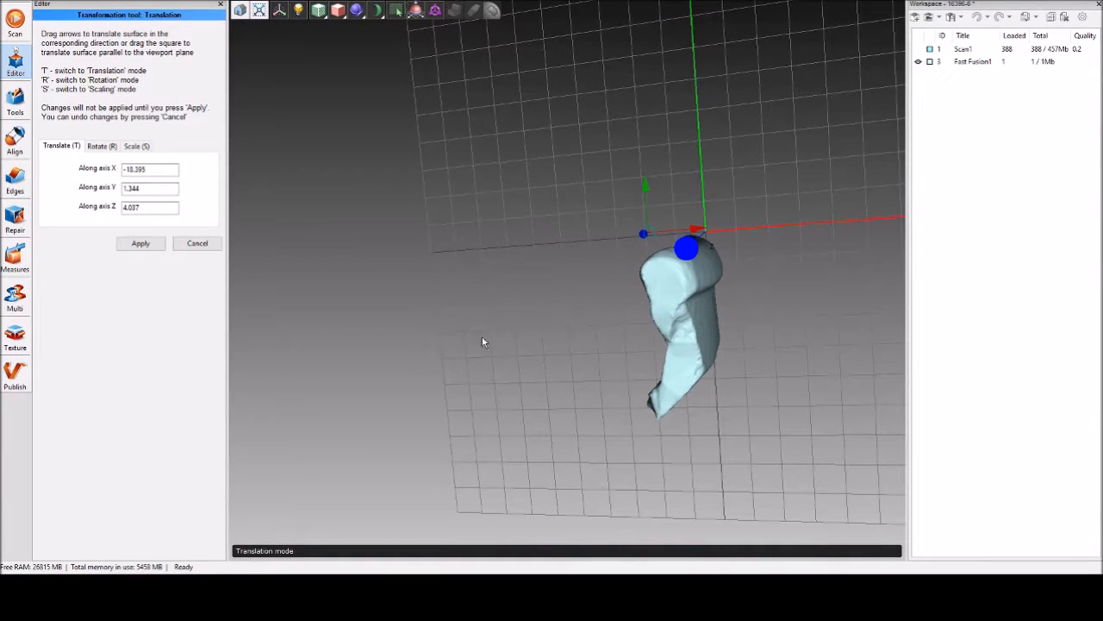
{"action": "left_click_drag", "start_coordinate": [480, 345], "coordinate": [432, 369]}
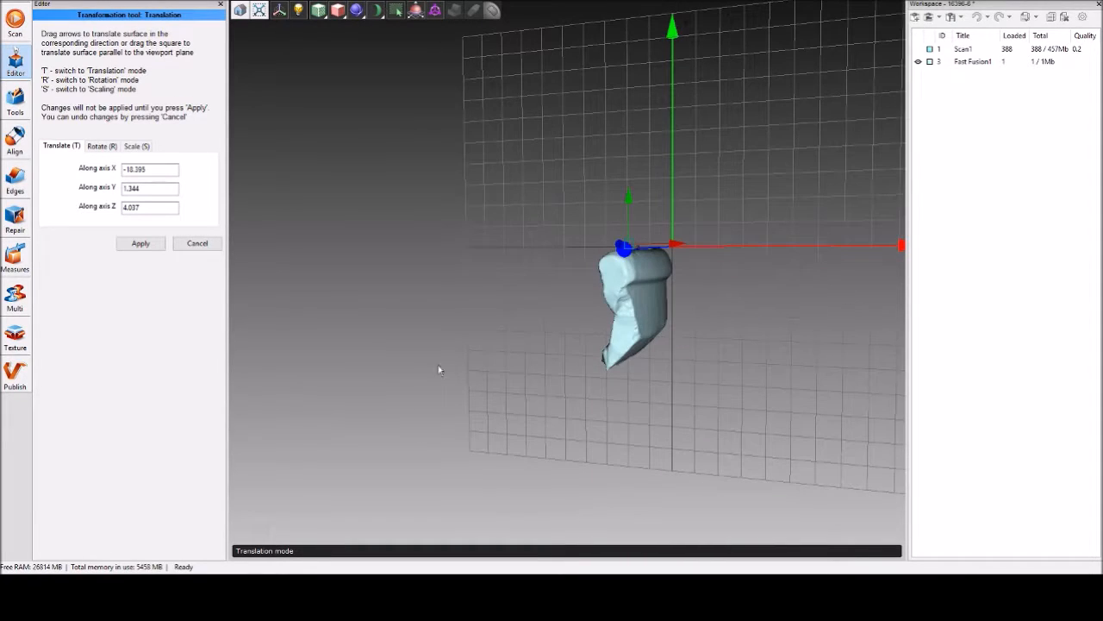
{"action": "left_click_drag", "start_coordinate": [638, 297], "coordinate": [716, 332]}
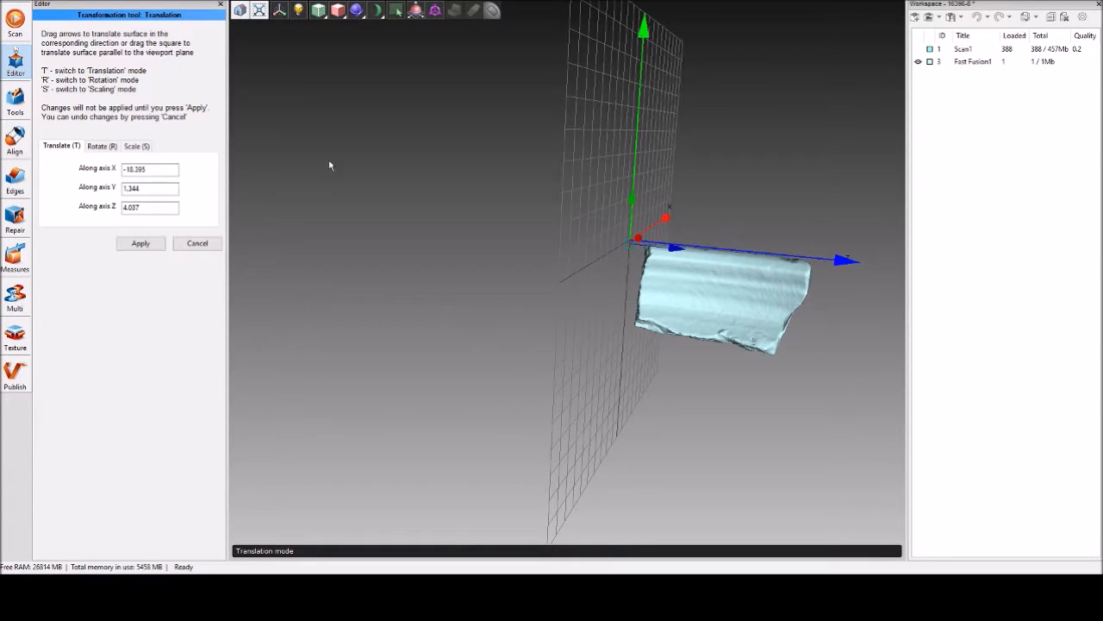
Translate the mesh freely away from the origin to about X -15.4, Y 17.7, Z -35.6.
{"action": "left_click_drag", "start_coordinate": [629, 250], "coordinate": [546, 198]}
{"action": "left_click_drag", "start_coordinate": [829, 237], "coordinate": [824, 472]}
{"action": "left_click_drag", "start_coordinate": [685, 98], "coordinate": [548, 178]}
{"action": "left_click_drag", "start_coordinate": [601, 237], "coordinate": [564, 99]}
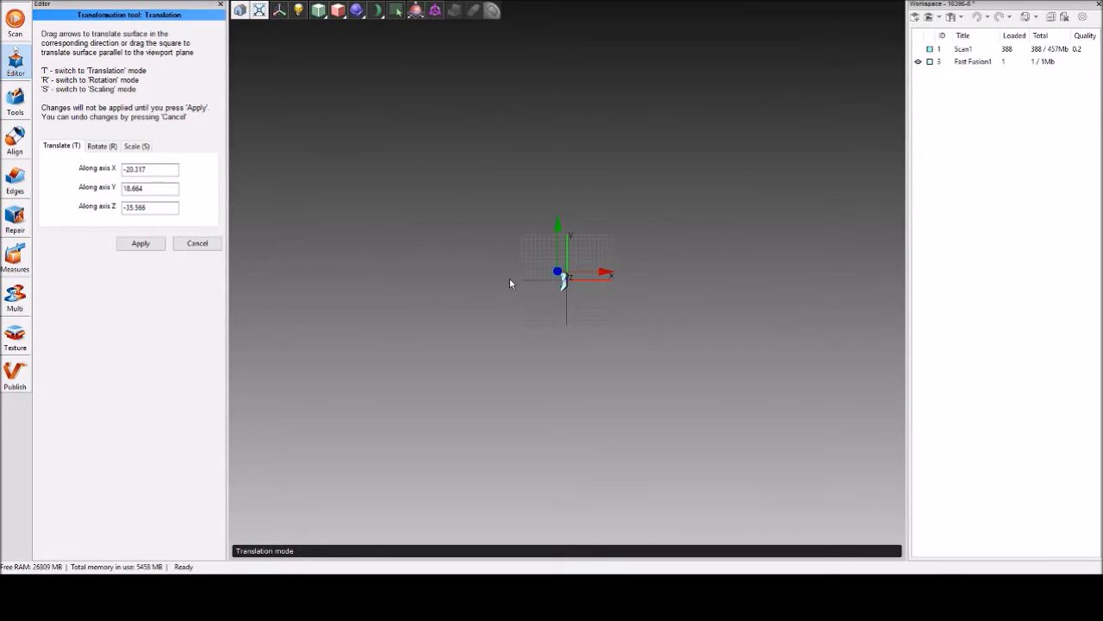
{"action": "scroll", "coordinate": [510, 284], "scroll_direction": "up", "scroll_amount": 6}
{"action": "left_click_drag", "start_coordinate": [529, 246], "coordinate": [538, 249]}
{"action": "mouse_move", "coordinate": [659, 368]}
{"action": "left_mouse_down"}
{"action": "mouse_move", "coordinate": [697, 382]}
{"action": "mouse_move", "coordinate": [394, 379]}
{"action": "mouse_move", "coordinate": [651, 409]}
{"action": "mouse_move", "coordinate": [664, 372]}
{"action": "left_mouse_up"}
Move the mesh in the side view to about X -12.9, Y 15.1, Z -53.4, so it straddles the coordinate plane.
{"action": "left_click_drag", "start_coordinate": [587, 222], "coordinate": [710, 357]}
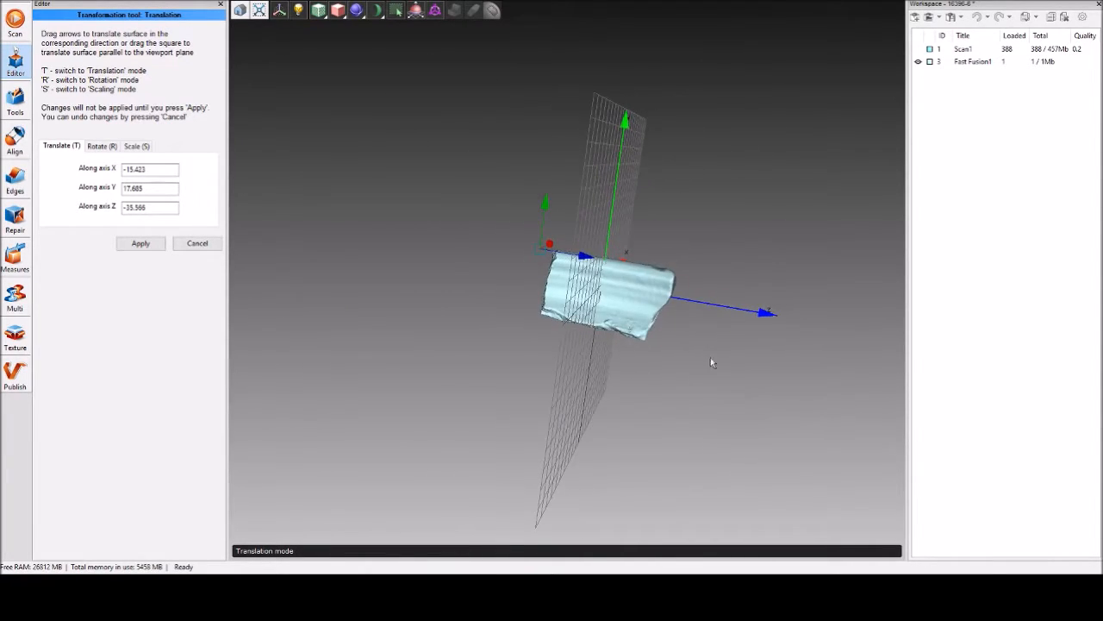
{"action": "left_click_drag", "start_coordinate": [626, 384], "coordinate": [378, 391]}
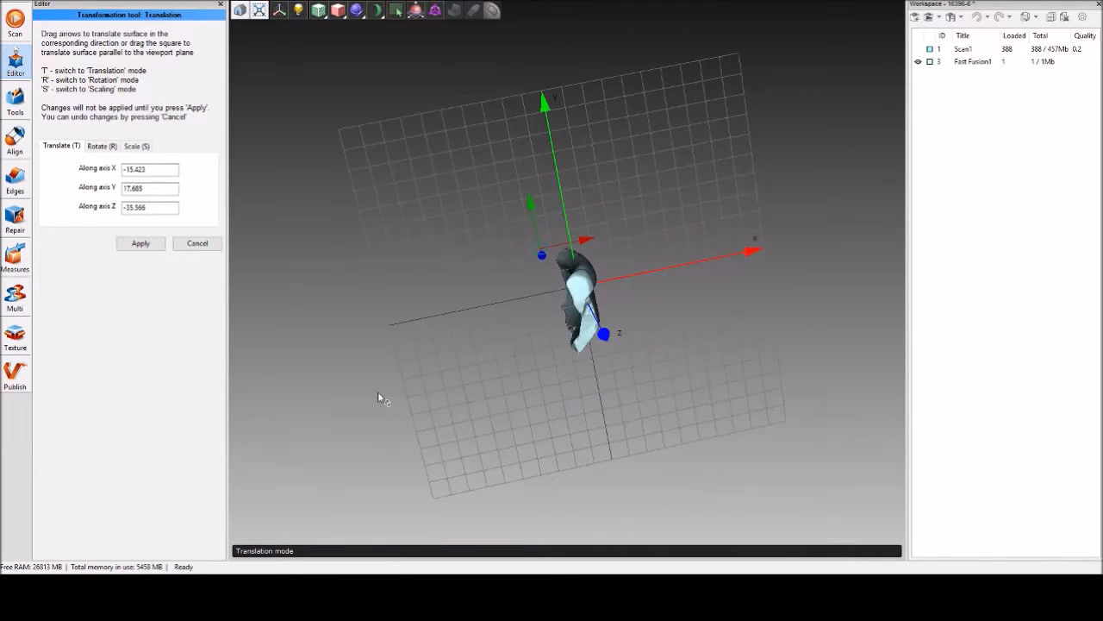
{"action": "left_click_drag", "start_coordinate": [552, 389], "coordinate": [385, 388]}
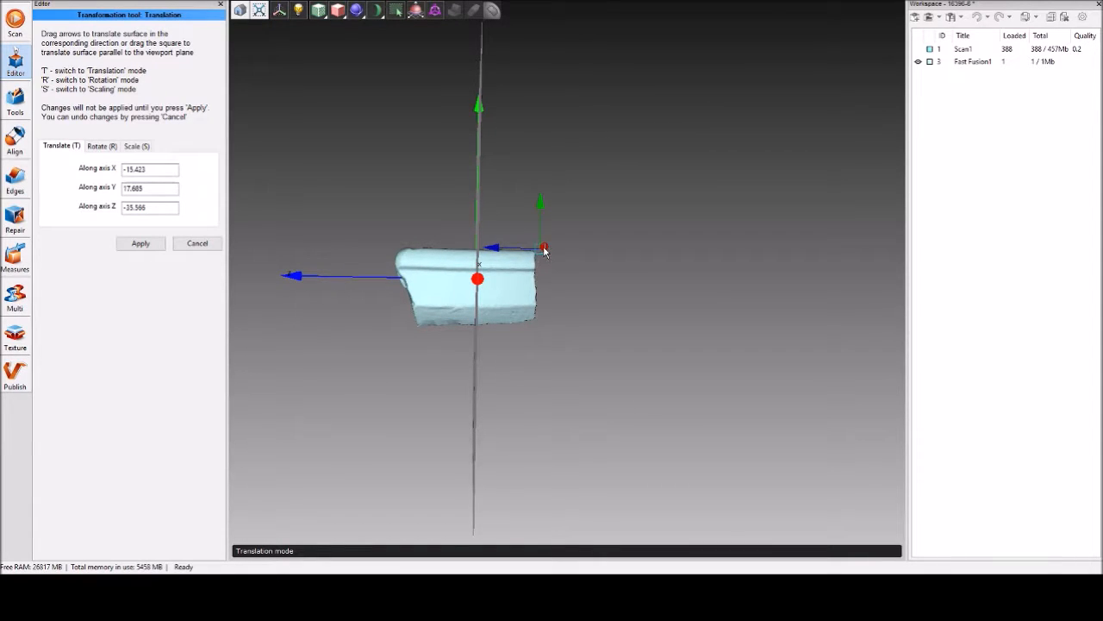
{"action": "left_click_drag", "start_coordinate": [541, 250], "coordinate": [576, 255]}
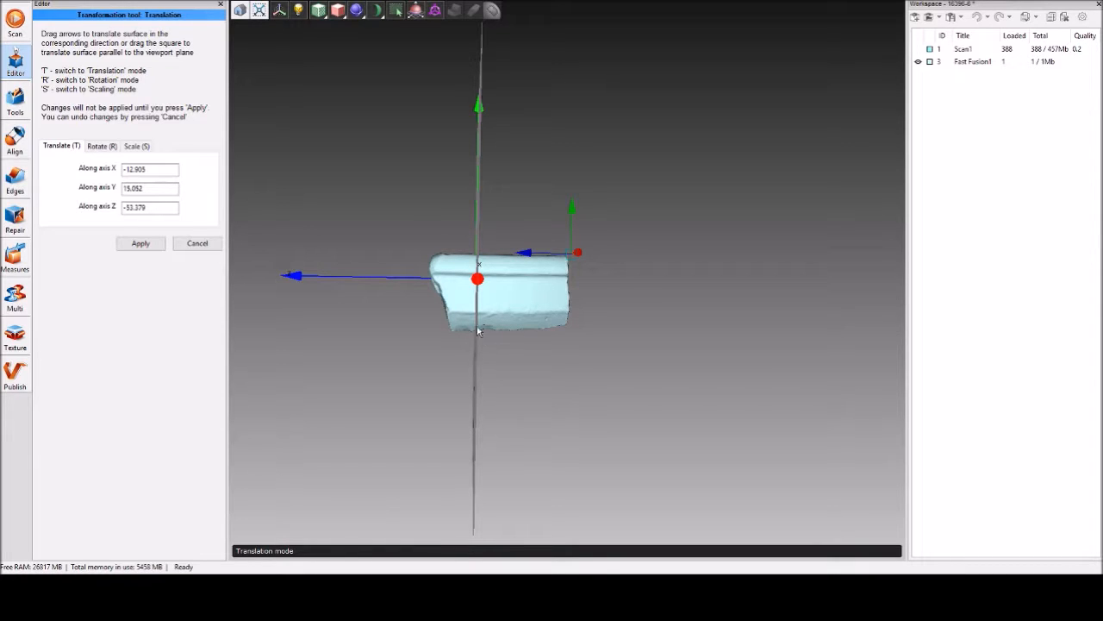
Rotate the mesh about 3.6° around the Y axis to bring its length closer to the Z axis direction.
{"action": "left_click_drag", "start_coordinate": [405, 336], "coordinate": [586, 365]}
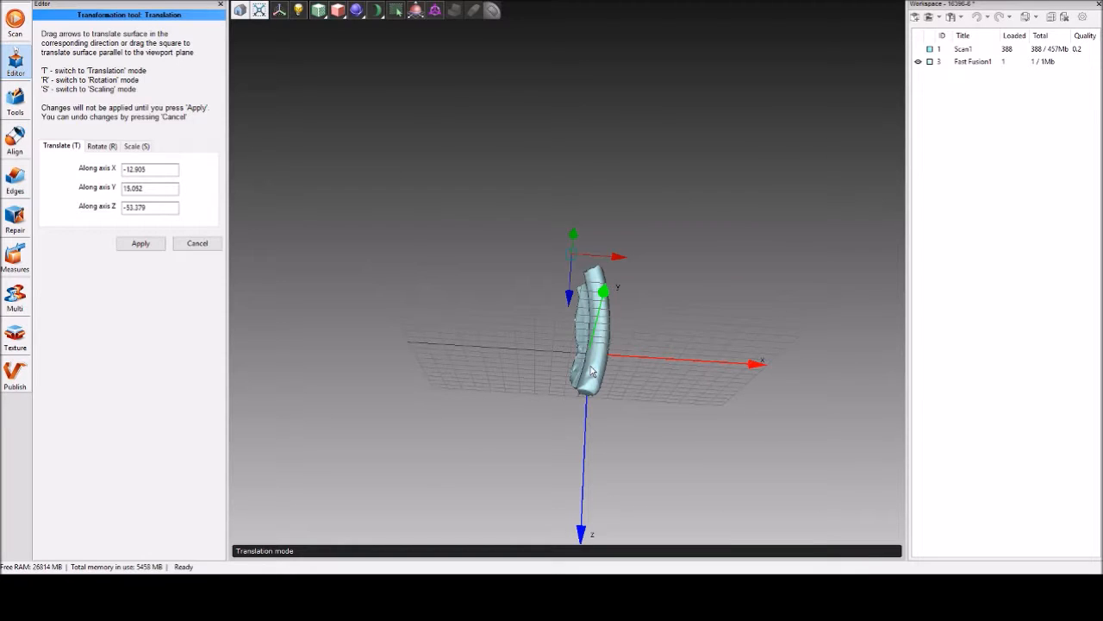
{"action": "left_click_drag", "start_coordinate": [583, 391], "coordinate": [644, 264]}
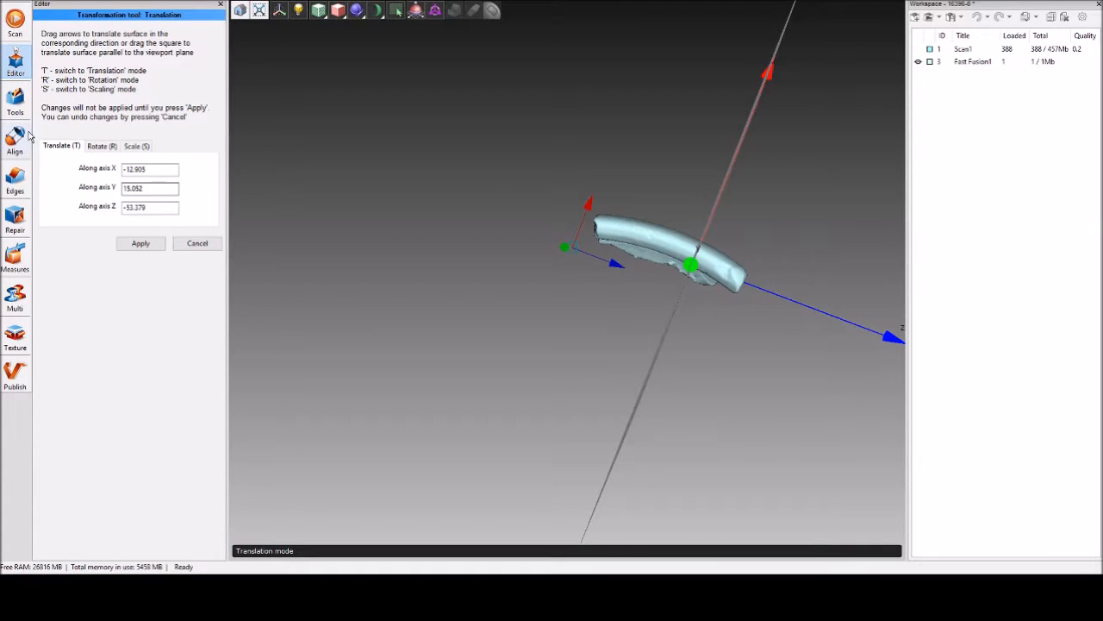
{"action": "left_click", "coordinate": [102, 146]}
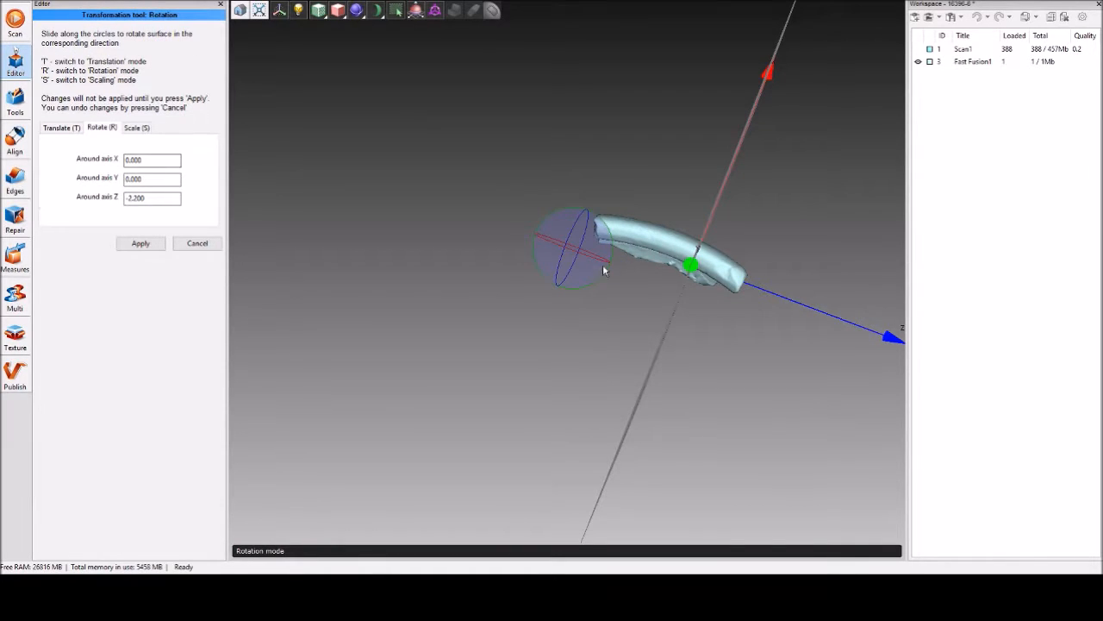
{"action": "left_click_drag", "start_coordinate": [601, 274], "coordinate": [607, 277]}
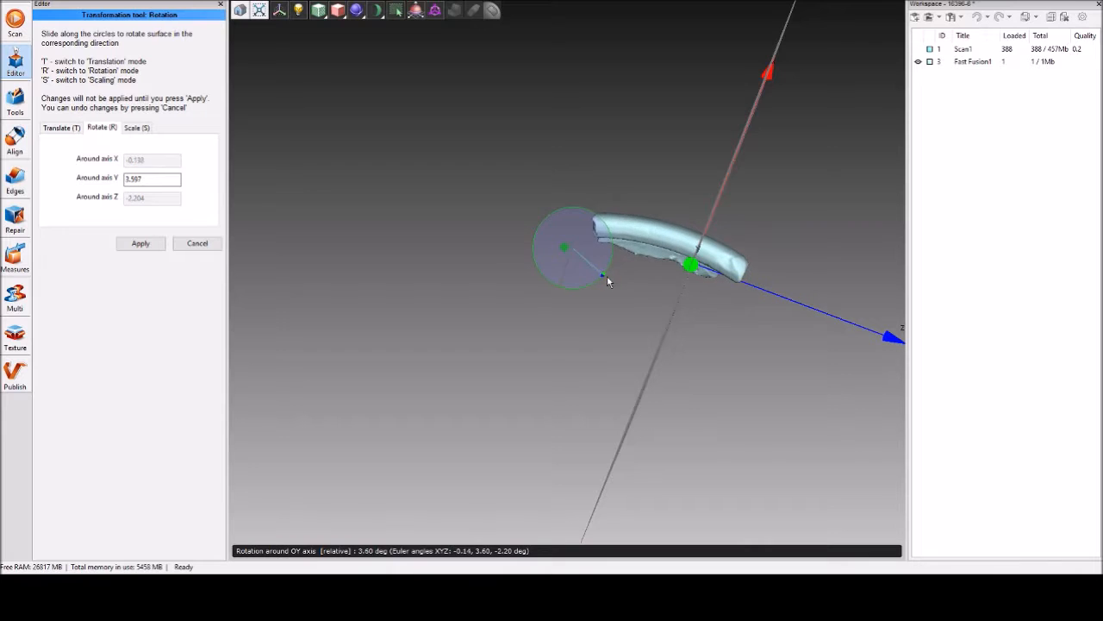
{"action": "scroll", "coordinate": [710, 231], "scroll_direction": "up", "scroll_amount": 2}
{"action": "left_click_drag", "start_coordinate": [743, 205], "coordinate": [703, 236]}
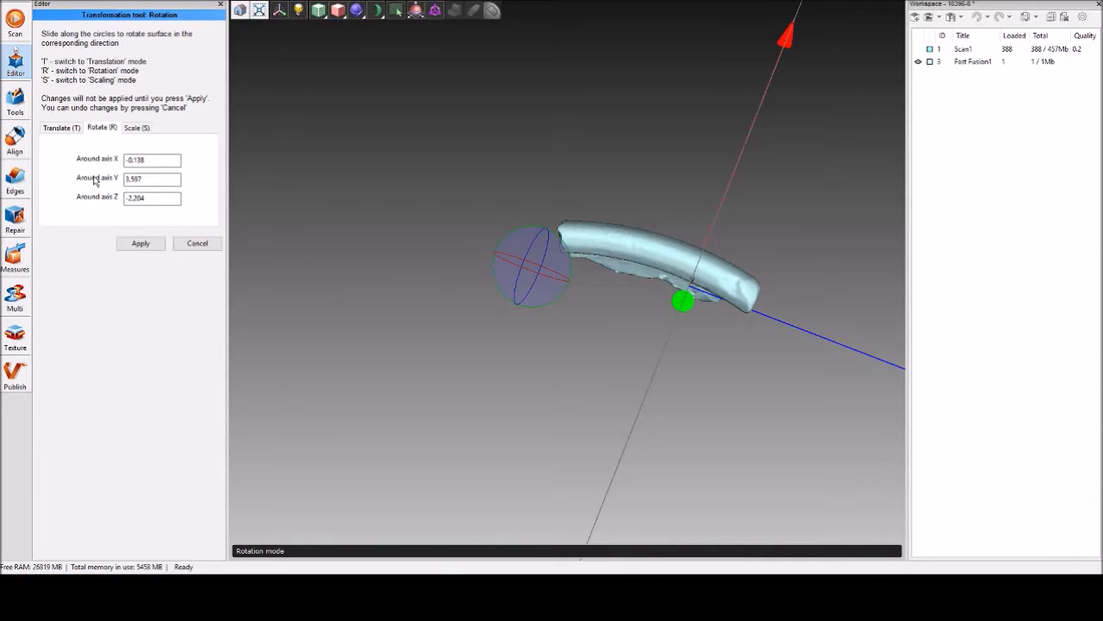
Rotate the mesh to about 4.8° around Y, shift it to about X -18.2, Y 15.2, Z -53.0, and apply the transformation.
{"action": "left_click_drag", "start_coordinate": [548, 303], "coordinate": [549, 304]}
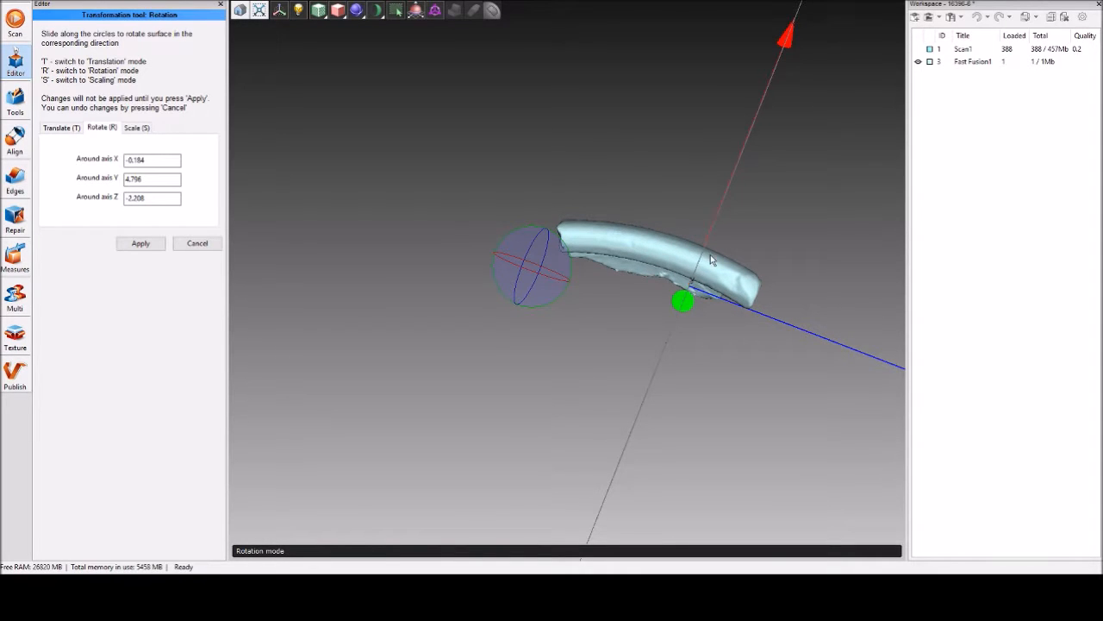
{"action": "left_click_drag", "start_coordinate": [731, 371], "coordinate": [621, 331]}
{"action": "left_click", "coordinate": [61, 129]}
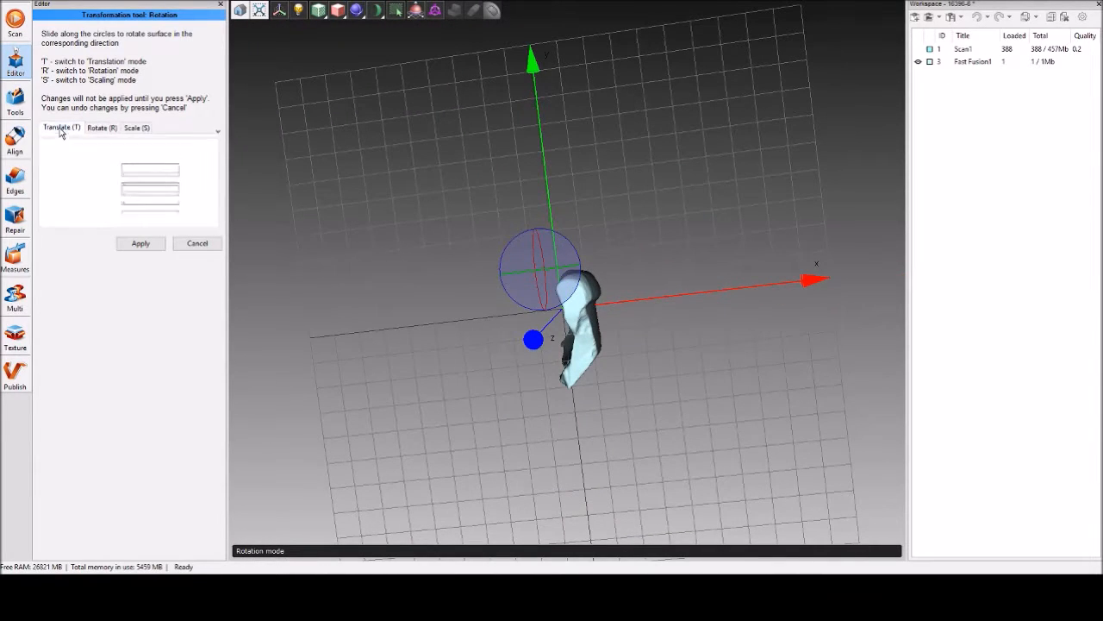
{"action": "left_click_drag", "start_coordinate": [541, 278], "coordinate": [527, 270]}
{"action": "left_click_drag", "start_coordinate": [451, 310], "coordinate": [614, 380]}
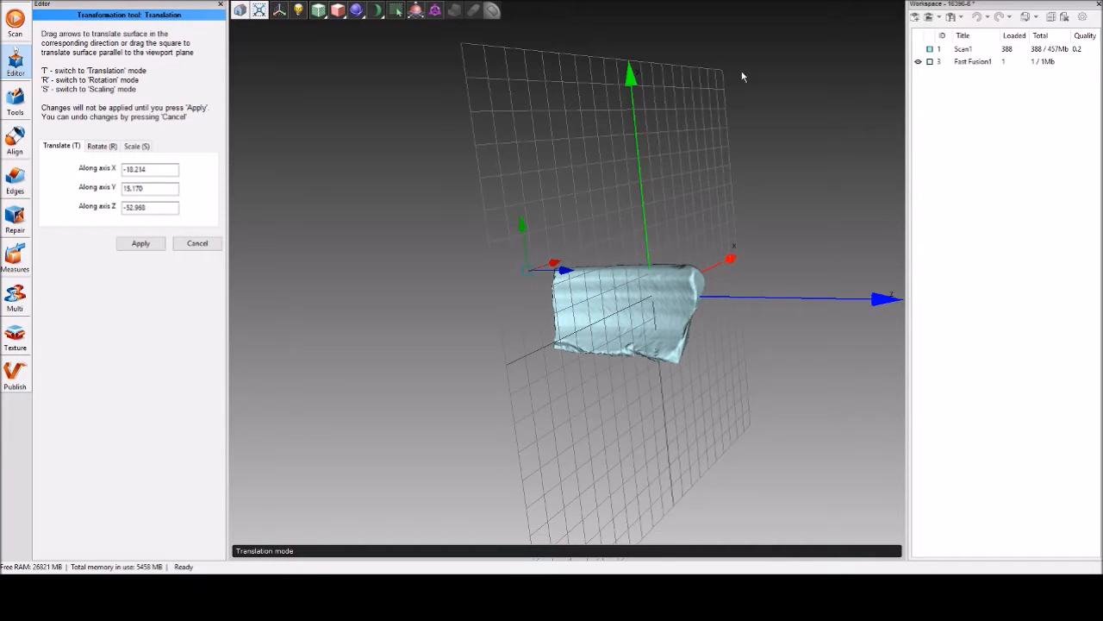
{"action": "left_click_drag", "start_coordinate": [745, 359], "coordinate": [561, 343]}
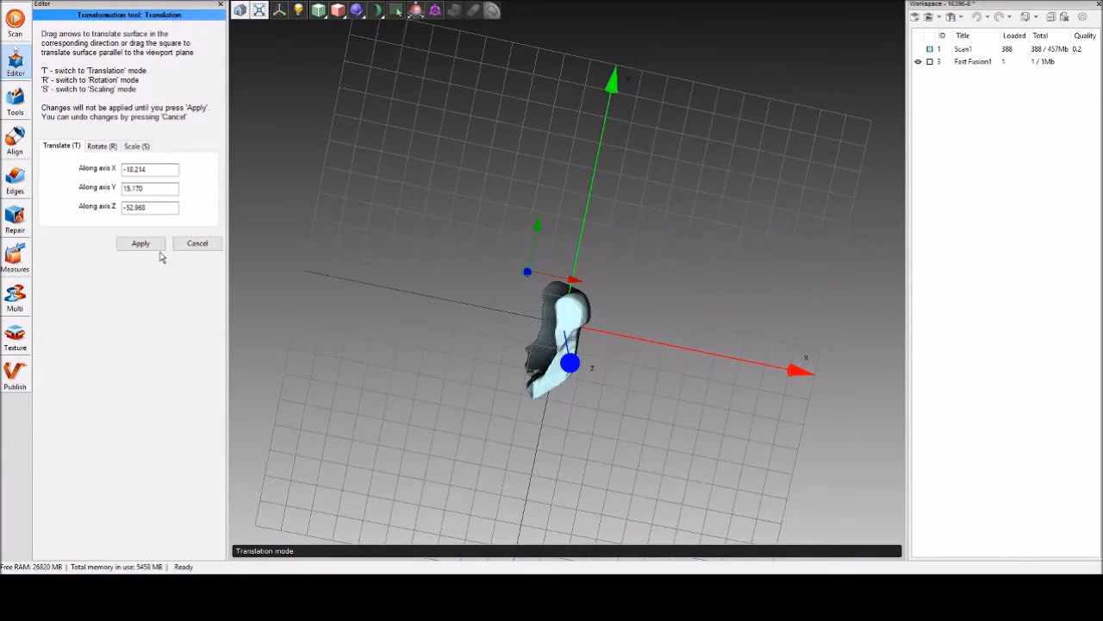
{"action": "left_click", "coordinate": [142, 244]}
{"action": "left_click_drag", "start_coordinate": [508, 390], "coordinate": [705, 382]}
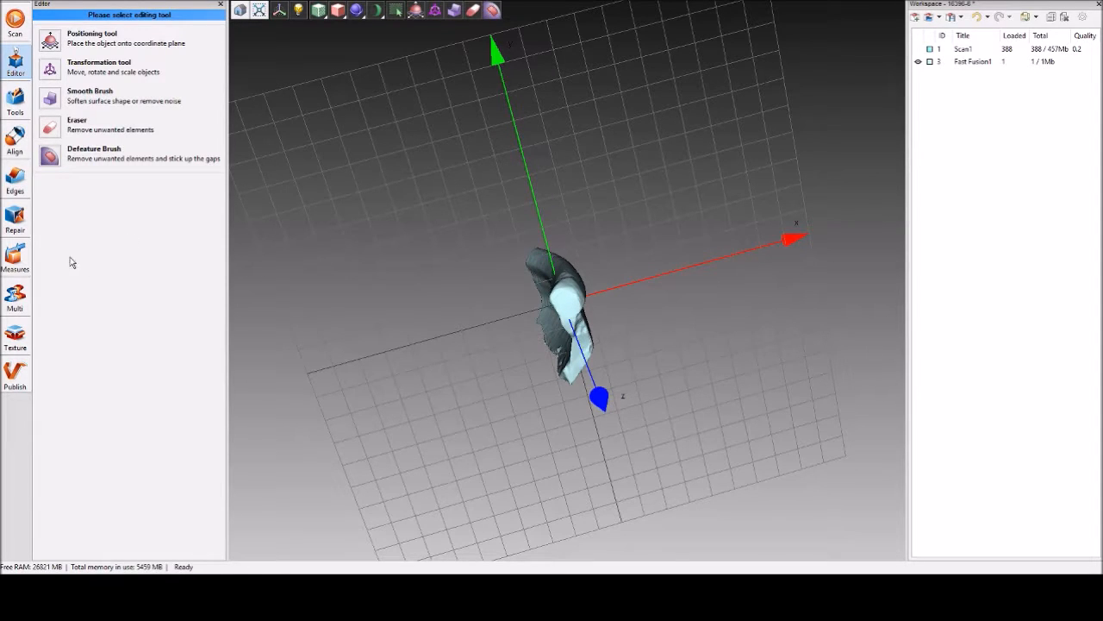
Start a new section measurement using only the Fast Fusion1 mesh.
{"action": "left_click", "coordinate": [16, 255]}
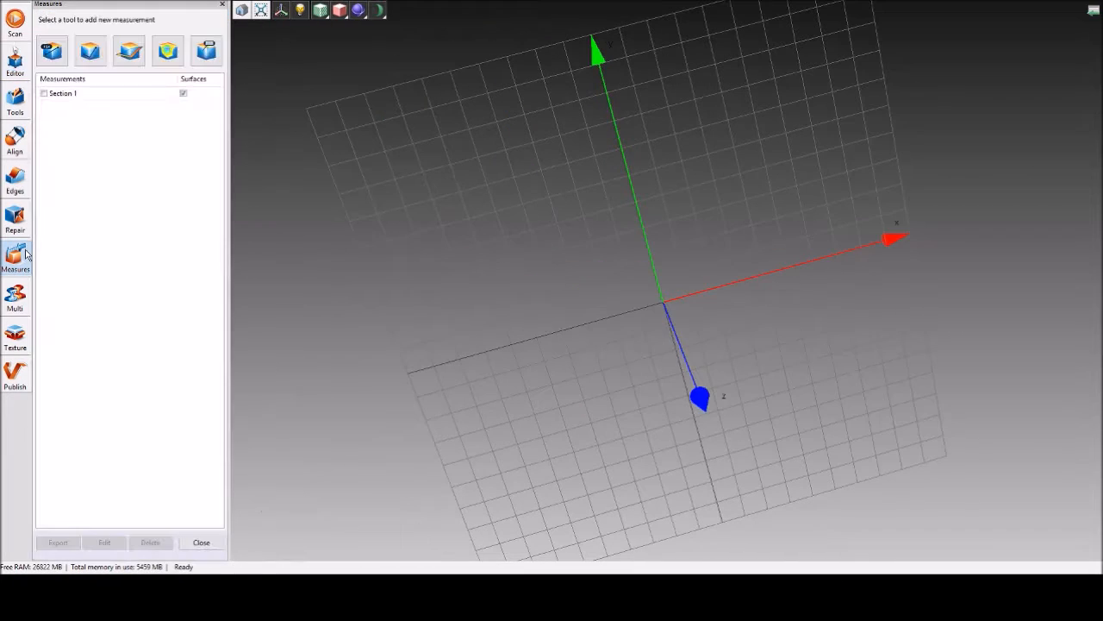
{"action": "left_click", "coordinate": [130, 53]}
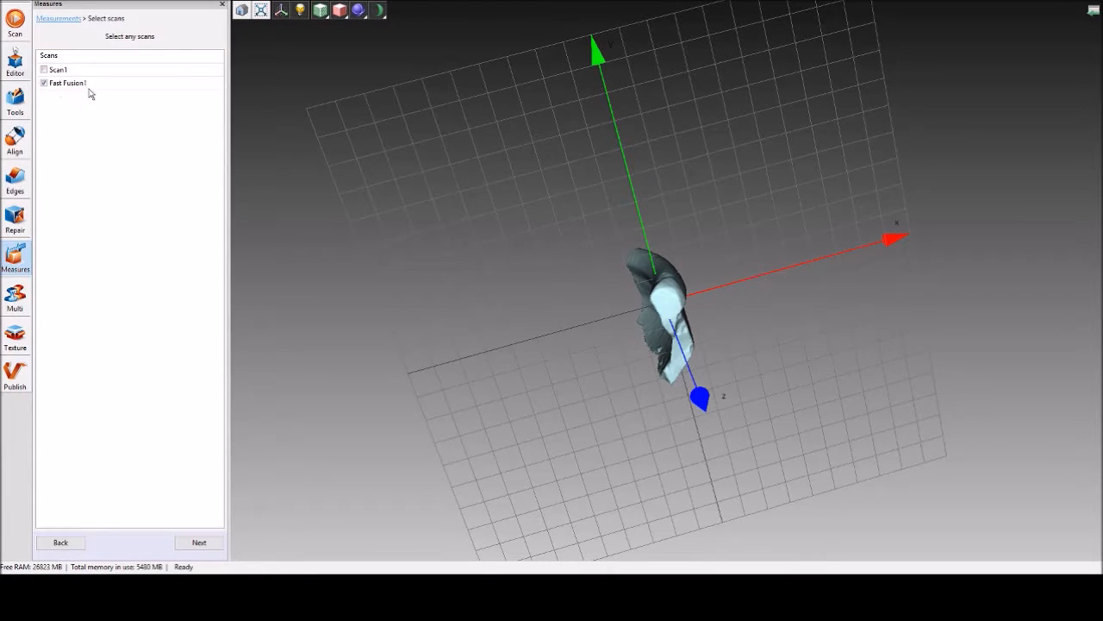
{"action": "left_click", "coordinate": [44, 70]}
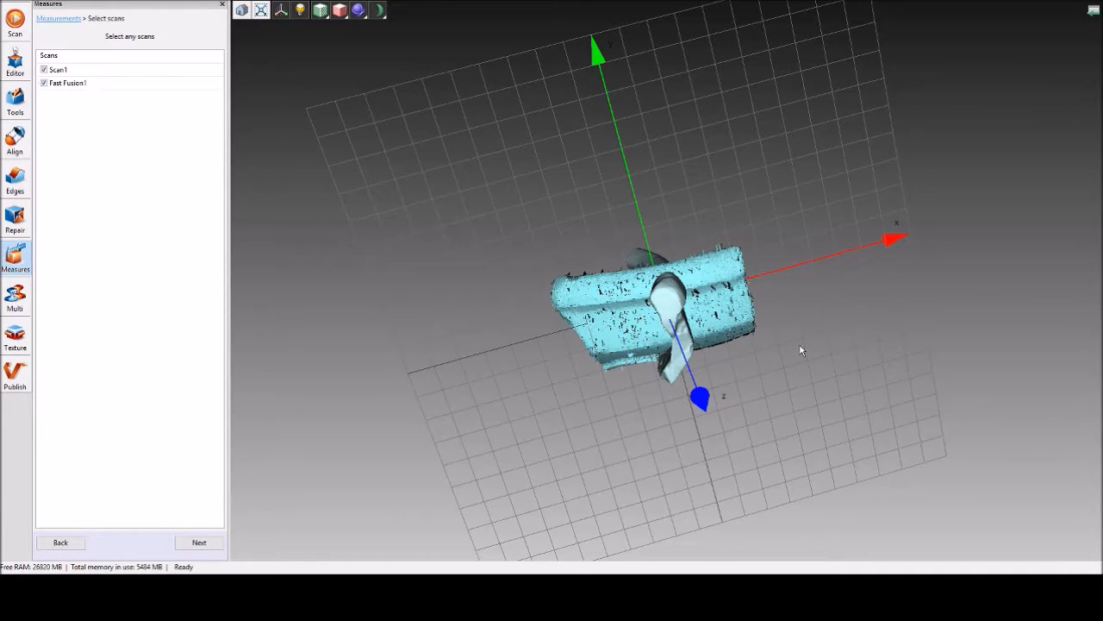
{"action": "left_click", "coordinate": [44, 71]}
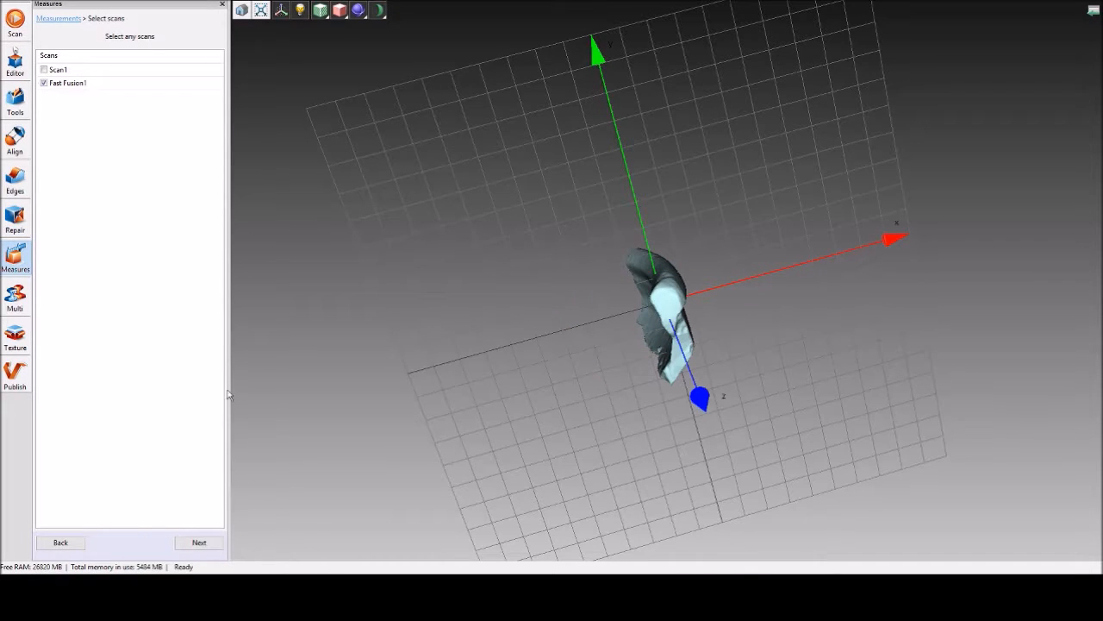
{"action": "left_click", "coordinate": [199, 543]}
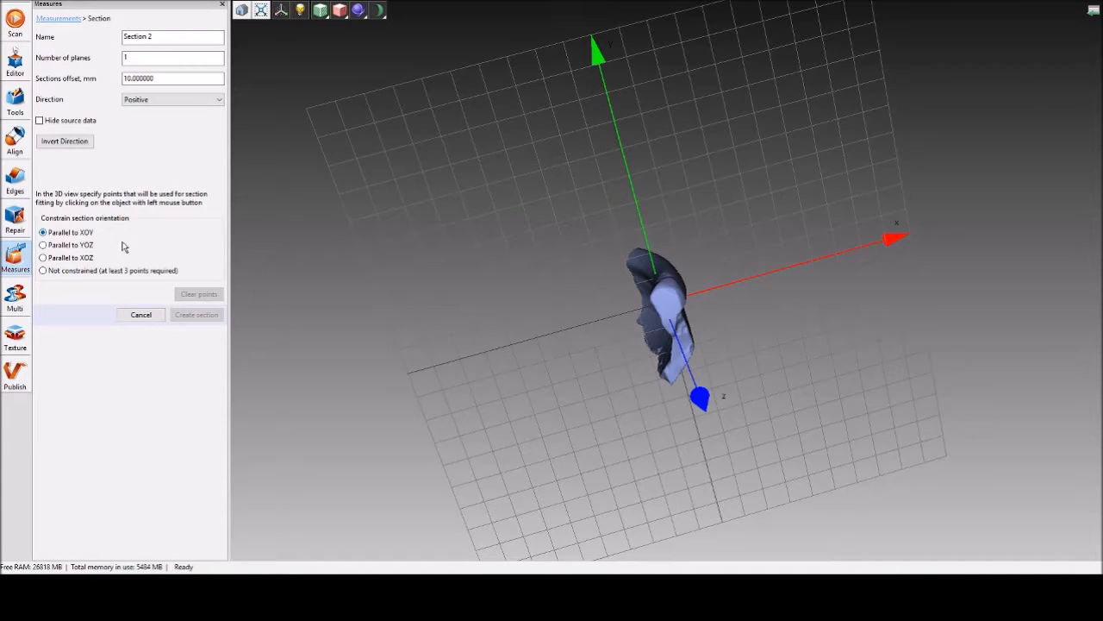
Place the section plane parallel to XOY through one point on the mesh surface, close to the coordinate plane.
{"action": "left_click_drag", "start_coordinate": [513, 384], "coordinate": [344, 321]}
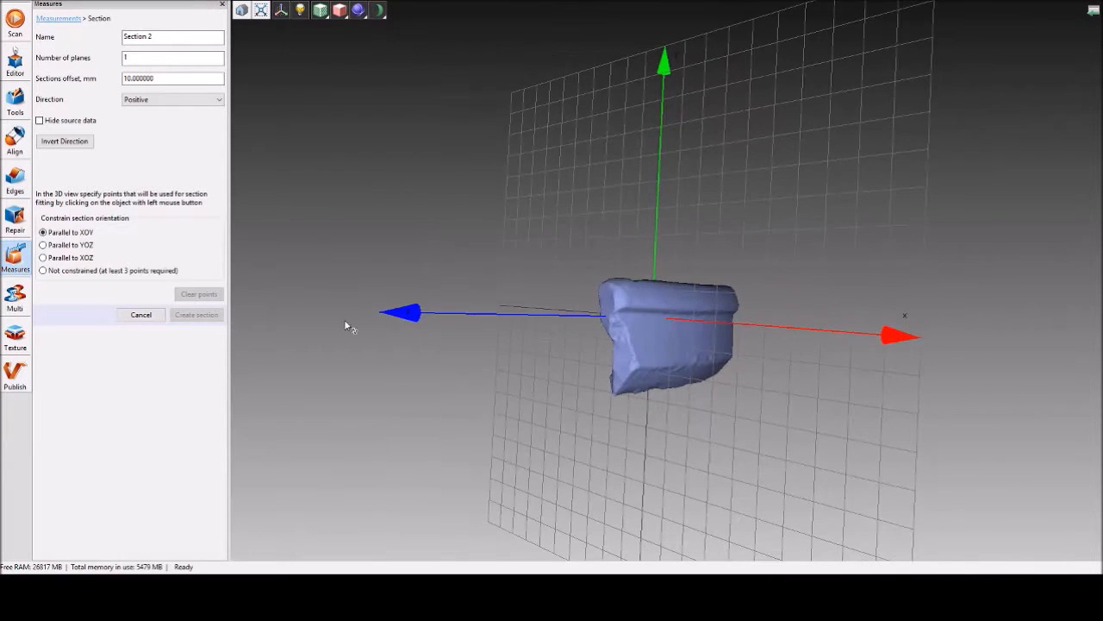
{"action": "left_click_drag", "start_coordinate": [559, 425], "coordinate": [715, 420]}
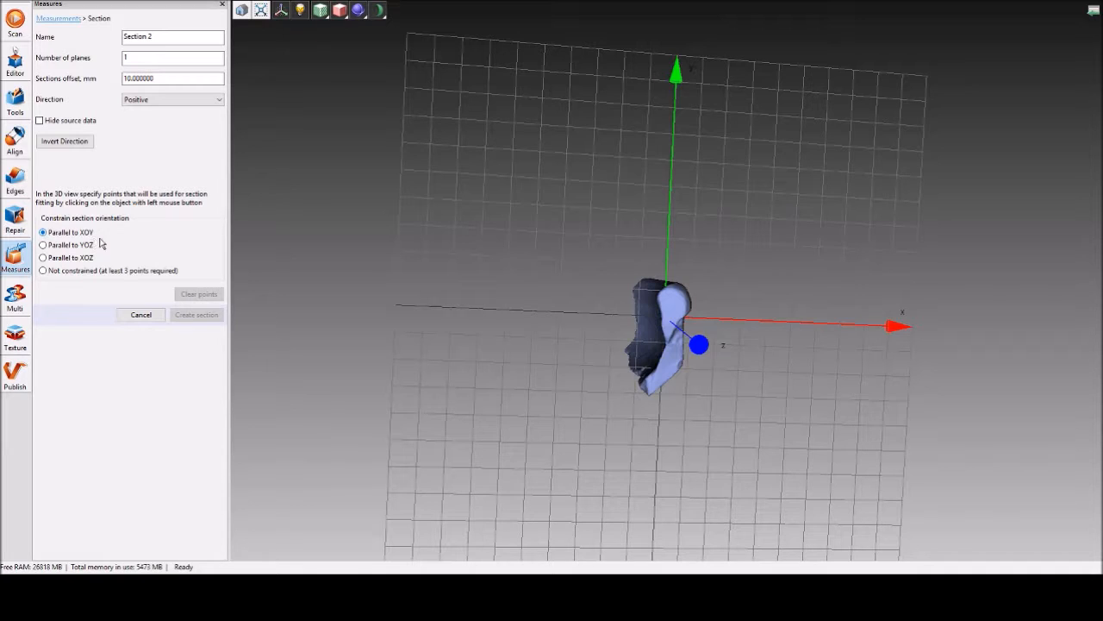
{"action": "left_click_drag", "start_coordinate": [505, 182], "coordinate": [705, 102]}
{"action": "left_click_drag", "start_coordinate": [583, 312], "coordinate": [517, 268]}
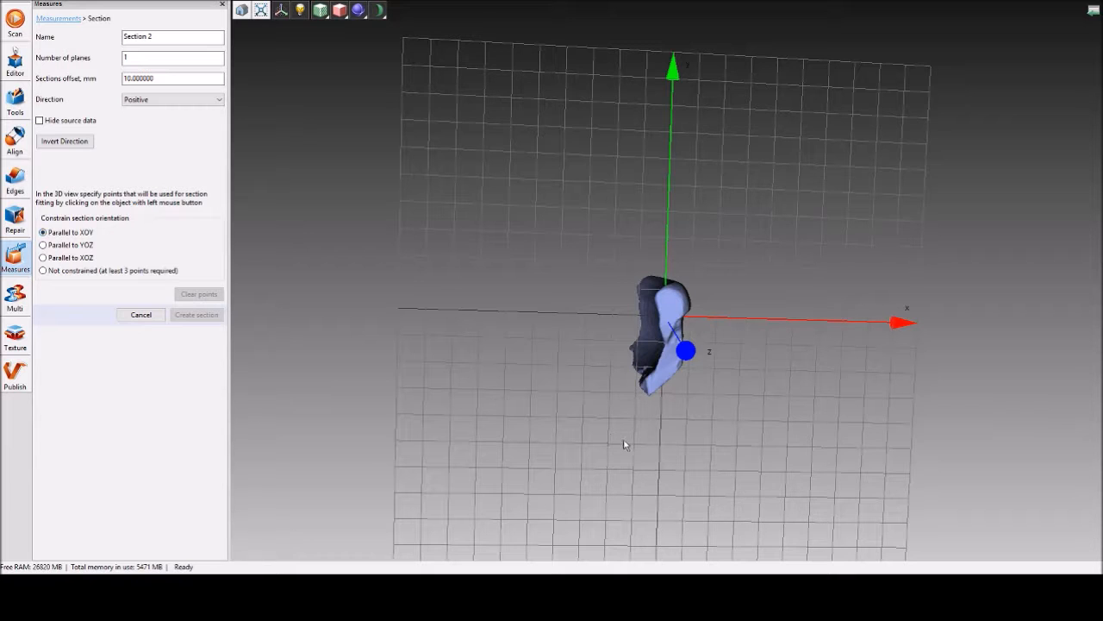
{"action": "left_click_drag", "start_coordinate": [374, 335], "coordinate": [552, 359]}
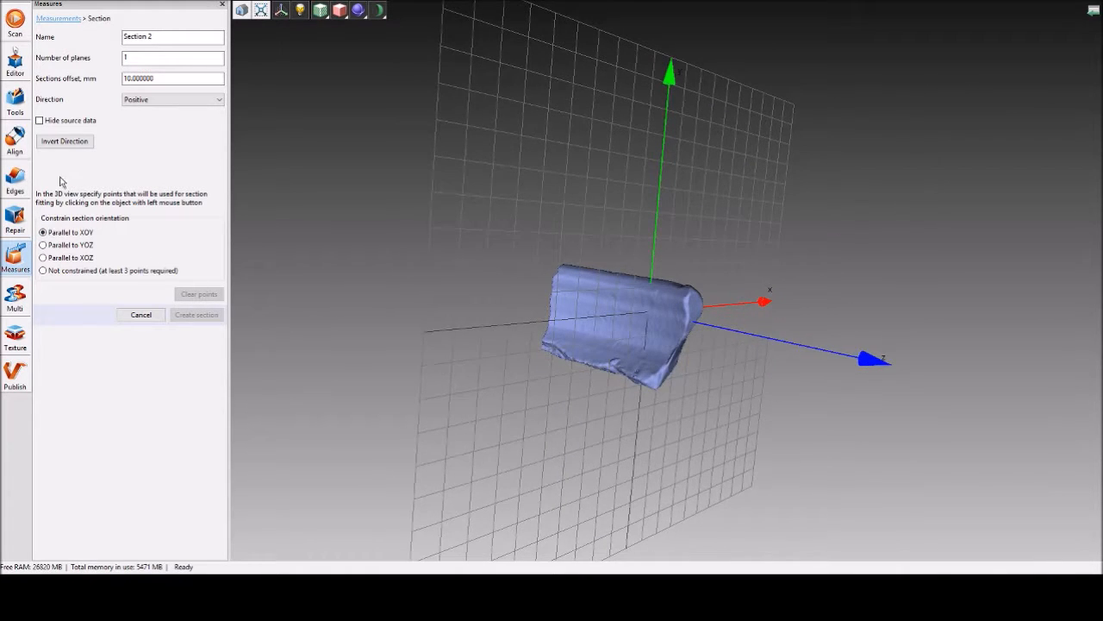
{"action": "left_click_drag", "start_coordinate": [408, 370], "coordinate": [615, 464]}
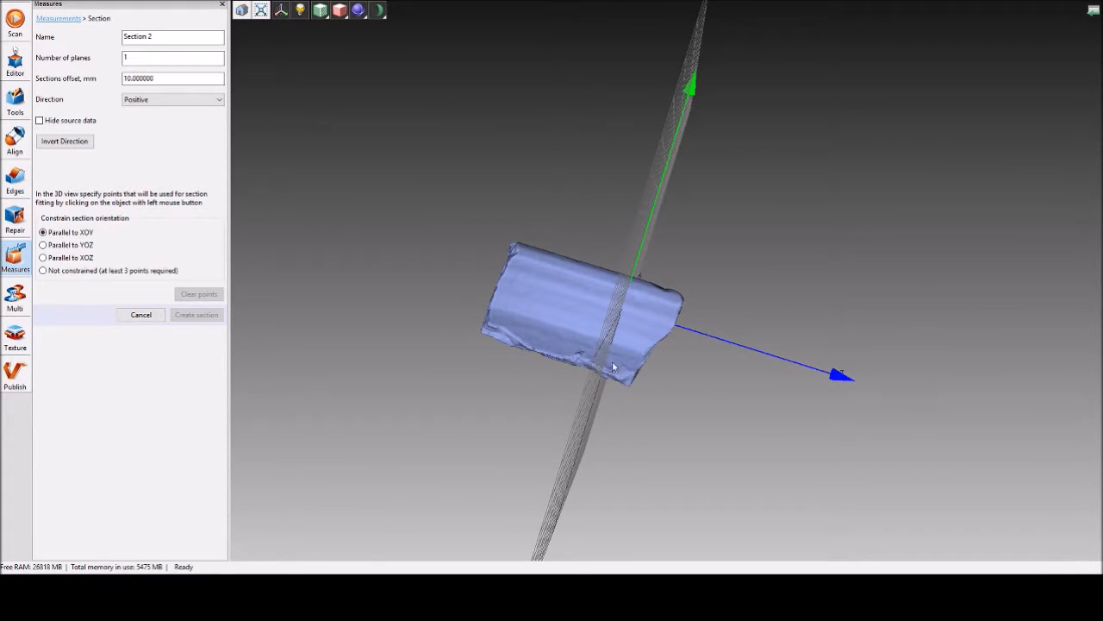
{"action": "left_click_drag", "start_coordinate": [613, 362], "coordinate": [581, 376]}
{"action": "scroll", "coordinate": [643, 317], "scroll_direction": "up", "scroll_amount": 5}
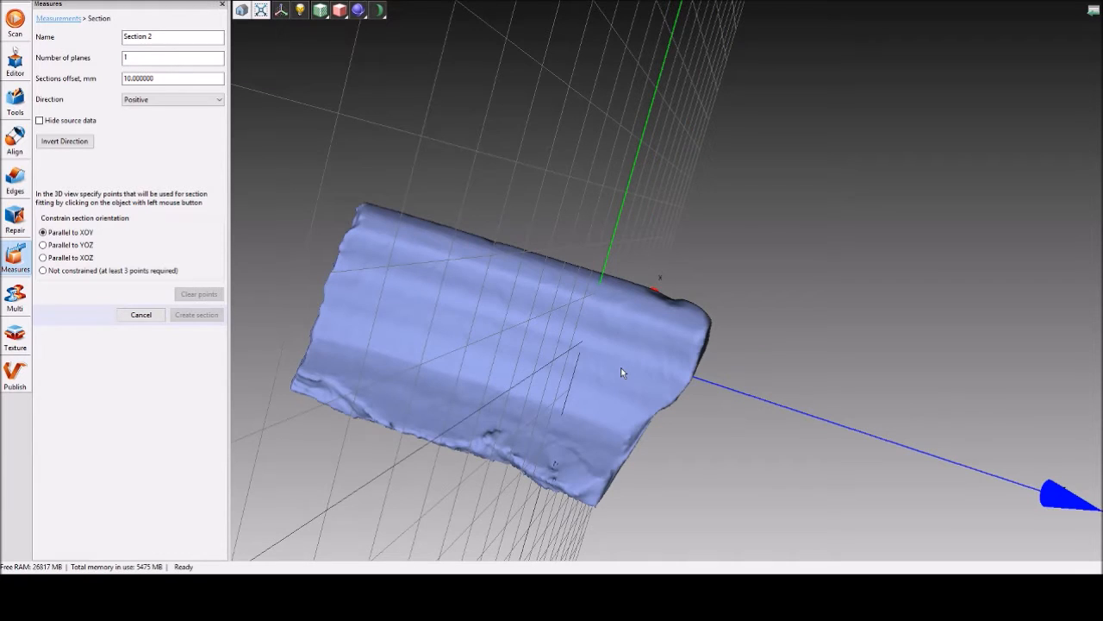
{"action": "left_click", "coordinate": [584, 343]}
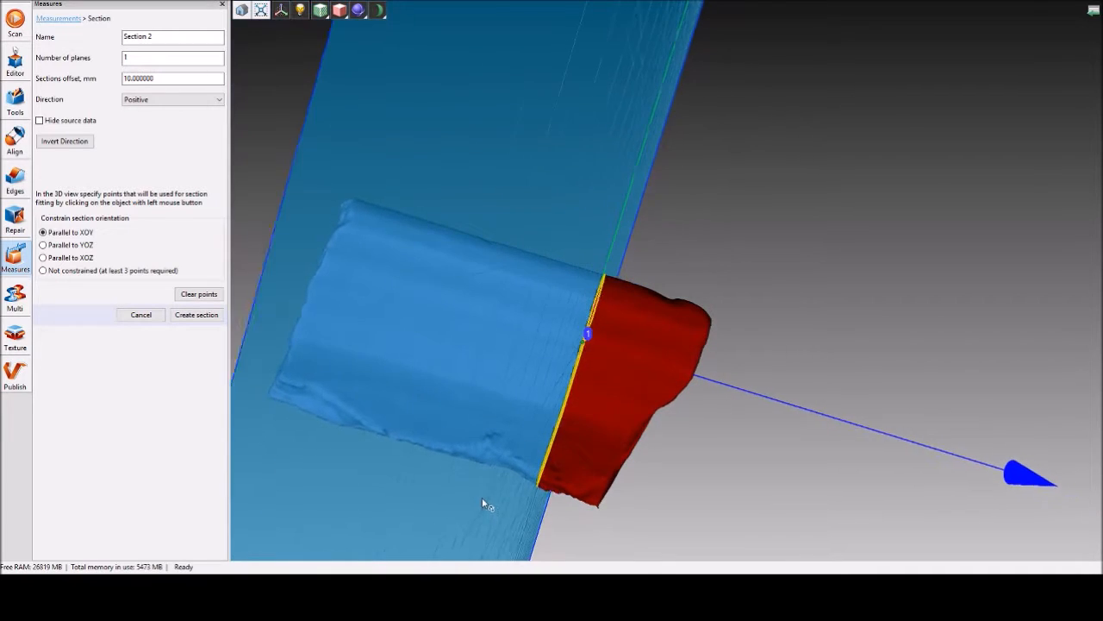
Create the section from the placed point and apply it to the measurements.
{"action": "left_click_drag", "start_coordinate": [491, 500], "coordinate": [384, 273]}
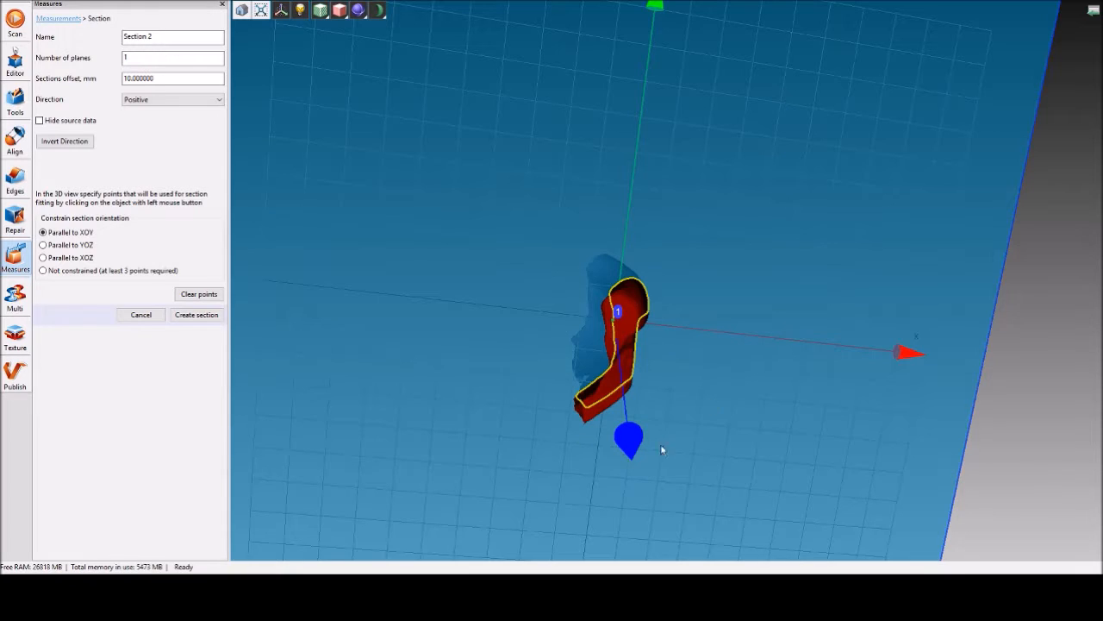
{"action": "left_click", "coordinate": [196, 315]}
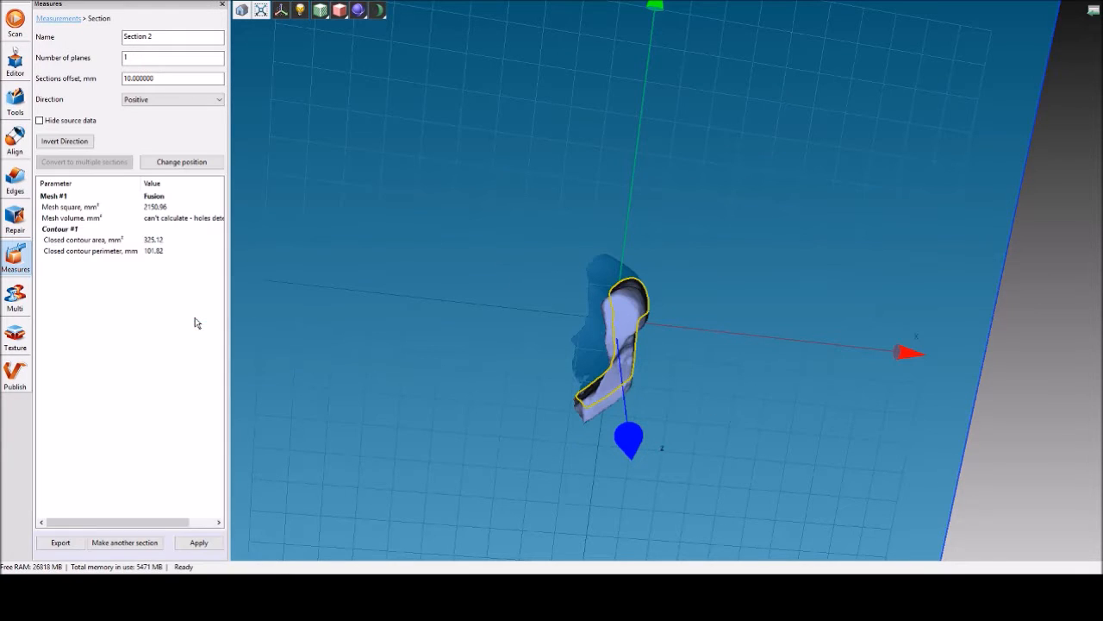
{"action": "left_click", "coordinate": [198, 543]}
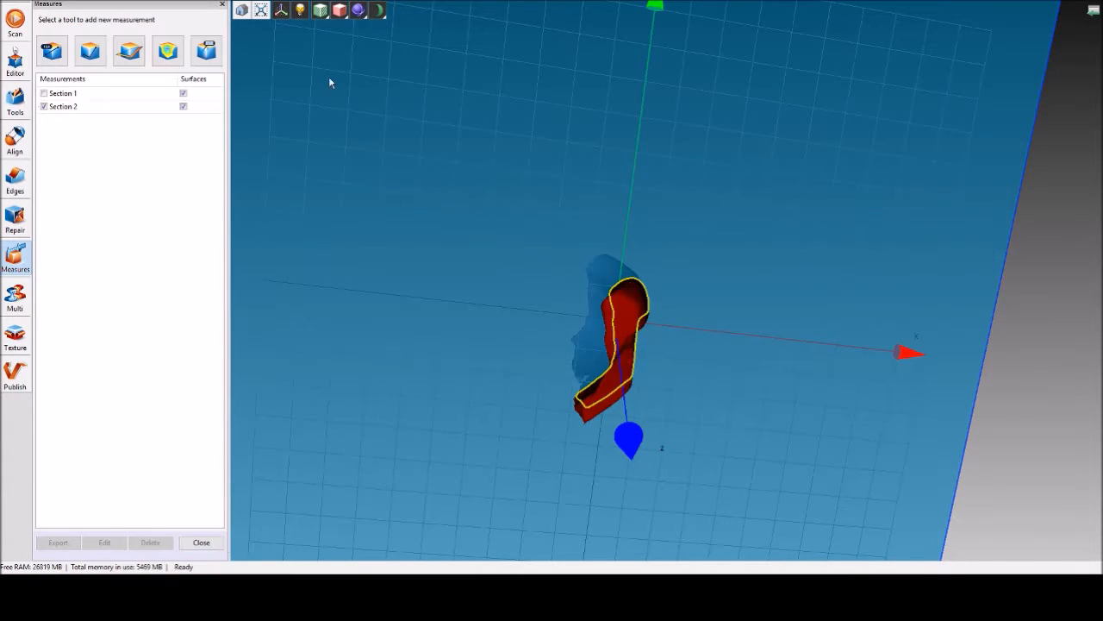
Examine the section contour against the mesh face-on and from the sides, and close the measurements.
{"action": "left_click", "coordinate": [58, 5]}
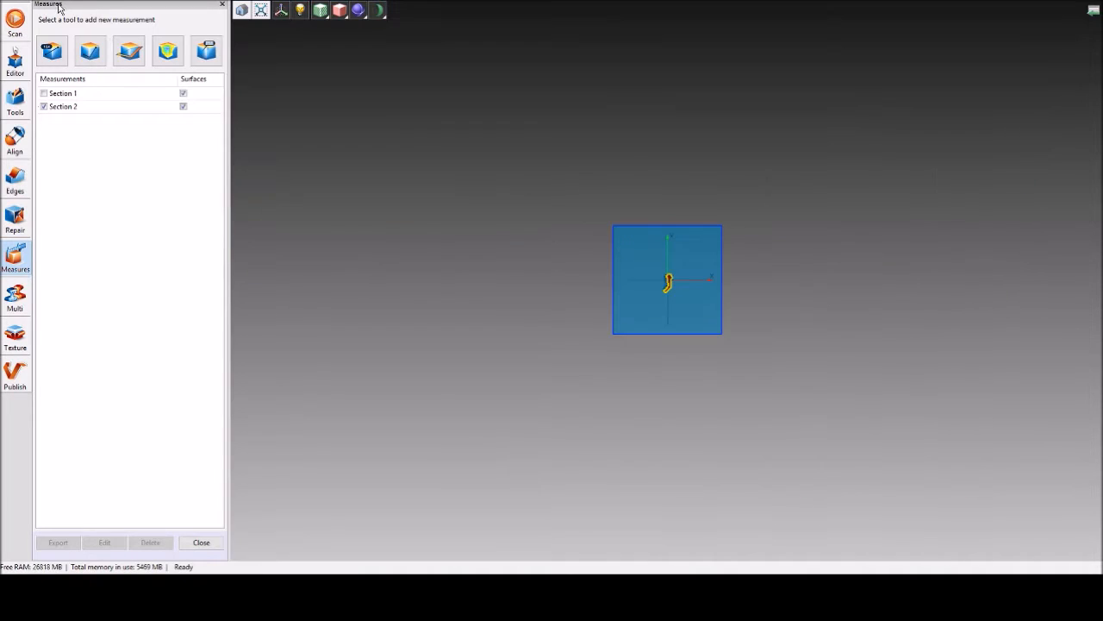
{"action": "scroll", "coordinate": [702, 306], "scroll_direction": "up", "scroll_amount": 15}
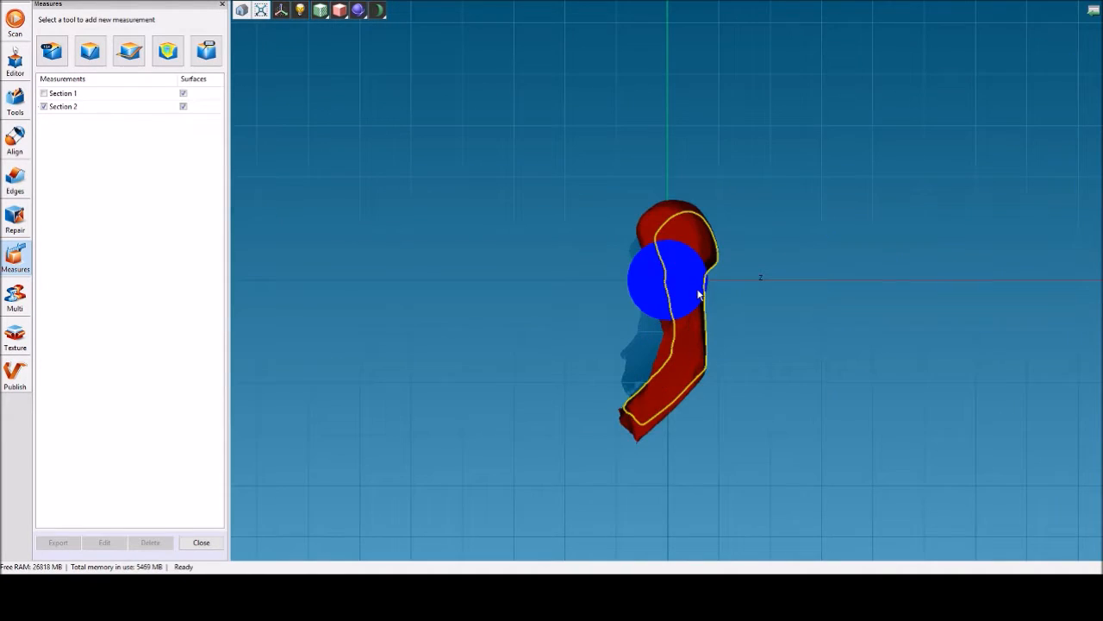
{"action": "scroll", "coordinate": [699, 294], "scroll_direction": "down", "scroll_amount": 5}
{"action": "scroll", "coordinate": [704, 317], "scroll_direction": "up", "scroll_amount": 5}
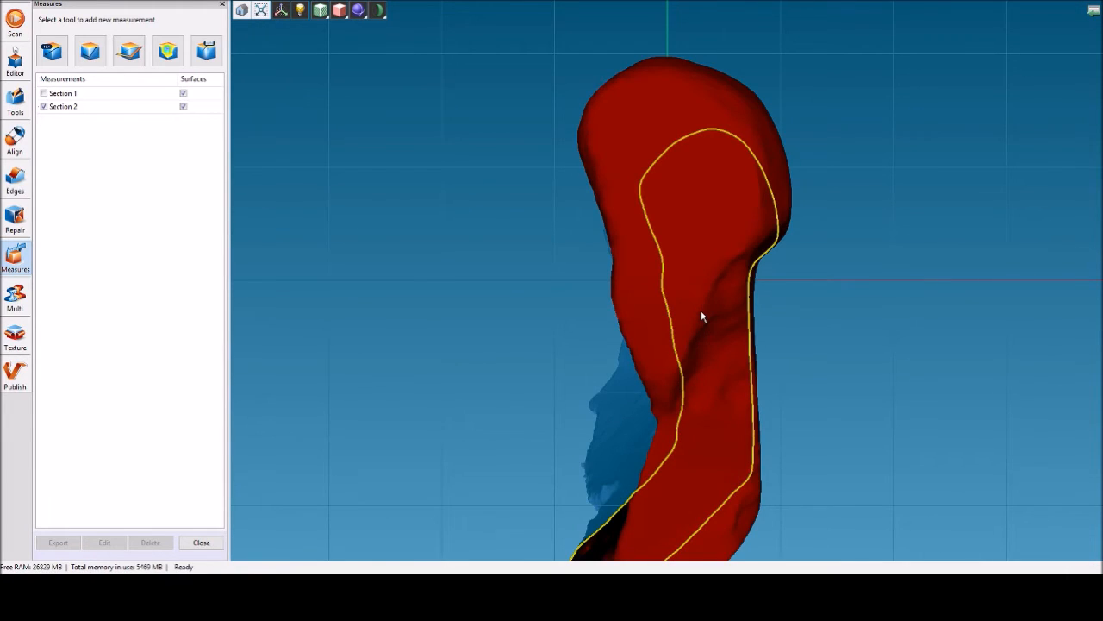
{"action": "scroll", "coordinate": [703, 318], "scroll_direction": "down", "scroll_amount": 5}
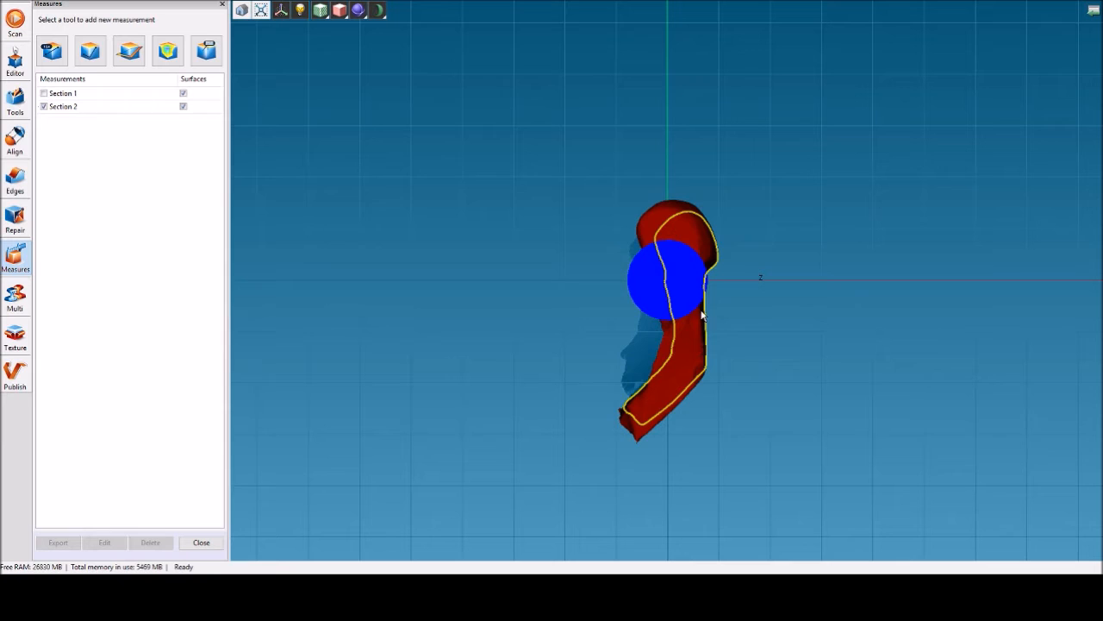
{"action": "mouse_move", "coordinate": [477, 374]}
{"action": "left_mouse_down"}
{"action": "mouse_move", "coordinate": [711, 362]}
{"action": "mouse_move", "coordinate": [778, 406]}
{"action": "mouse_move", "coordinate": [739, 448]}
{"action": "mouse_move", "coordinate": [709, 451]}
{"action": "mouse_move", "coordinate": [716, 394]}
{"action": "mouse_move", "coordinate": [694, 374]}
{"action": "mouse_move", "coordinate": [432, 387]}
{"action": "left_mouse_up"}
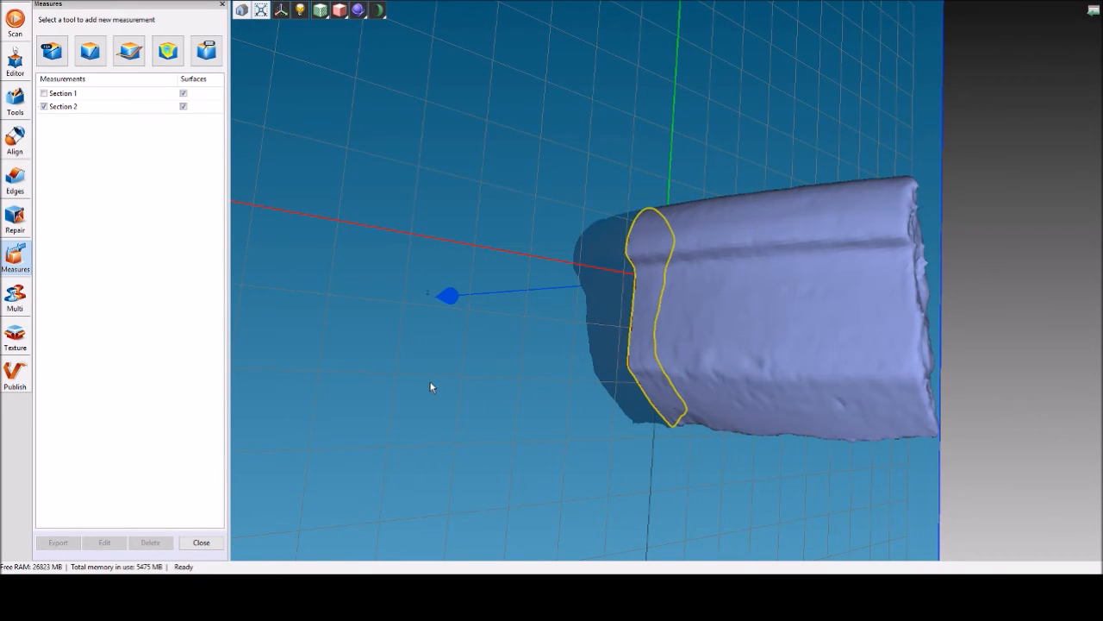
{"action": "left_click_drag", "start_coordinate": [510, 343], "coordinate": [830, 372]}
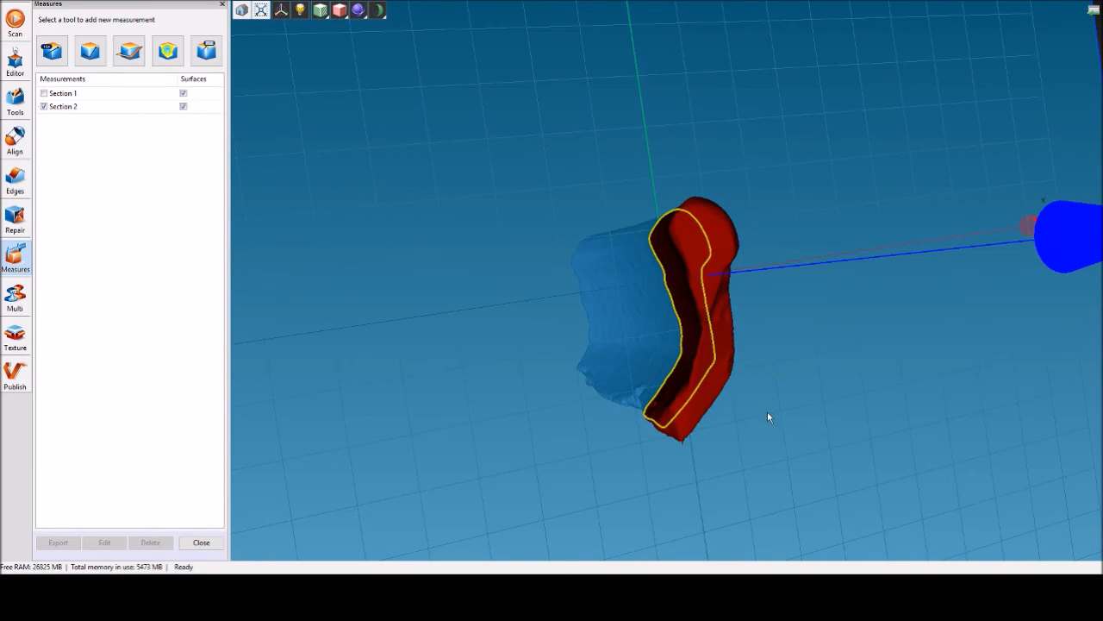
{"action": "left_click", "coordinate": [201, 543]}
{"action": "left_click_drag", "start_coordinate": [519, 333], "coordinate": [490, 337]}
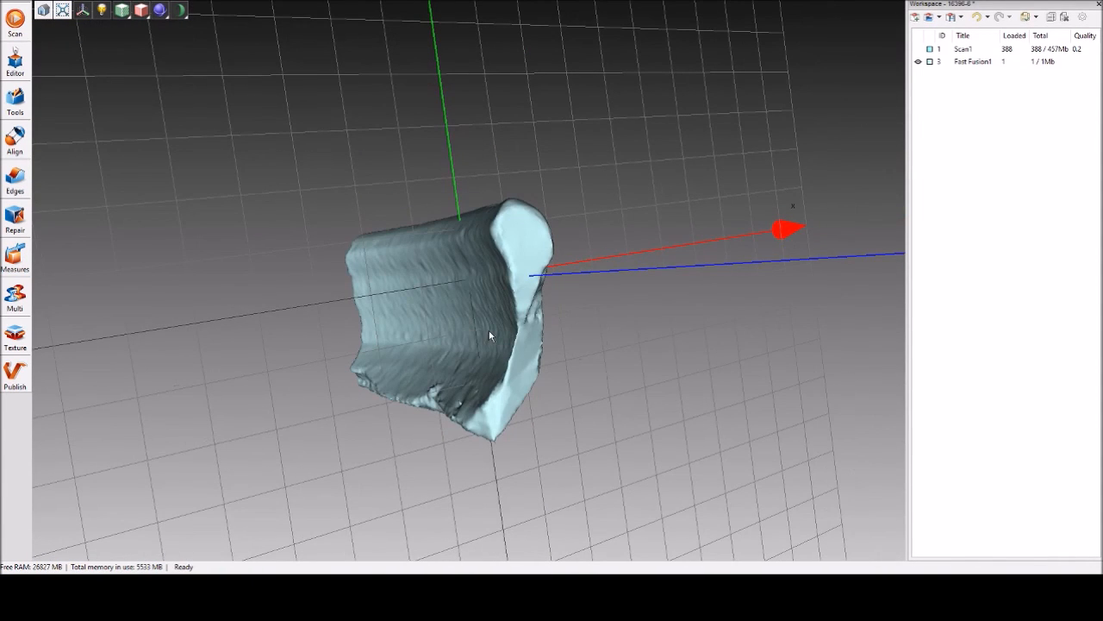